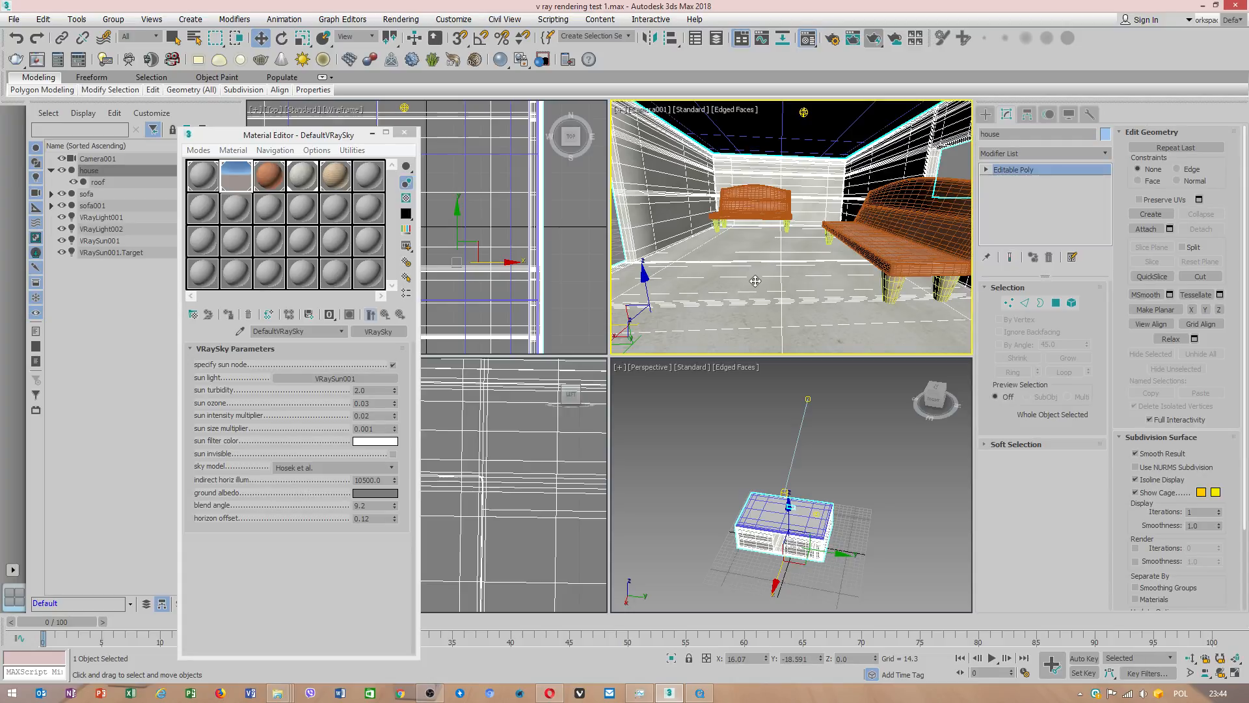
- Open the "v ray render test" folder in File Explorer and inspect the render "without optimization.jpg" up close
key(alt+w)
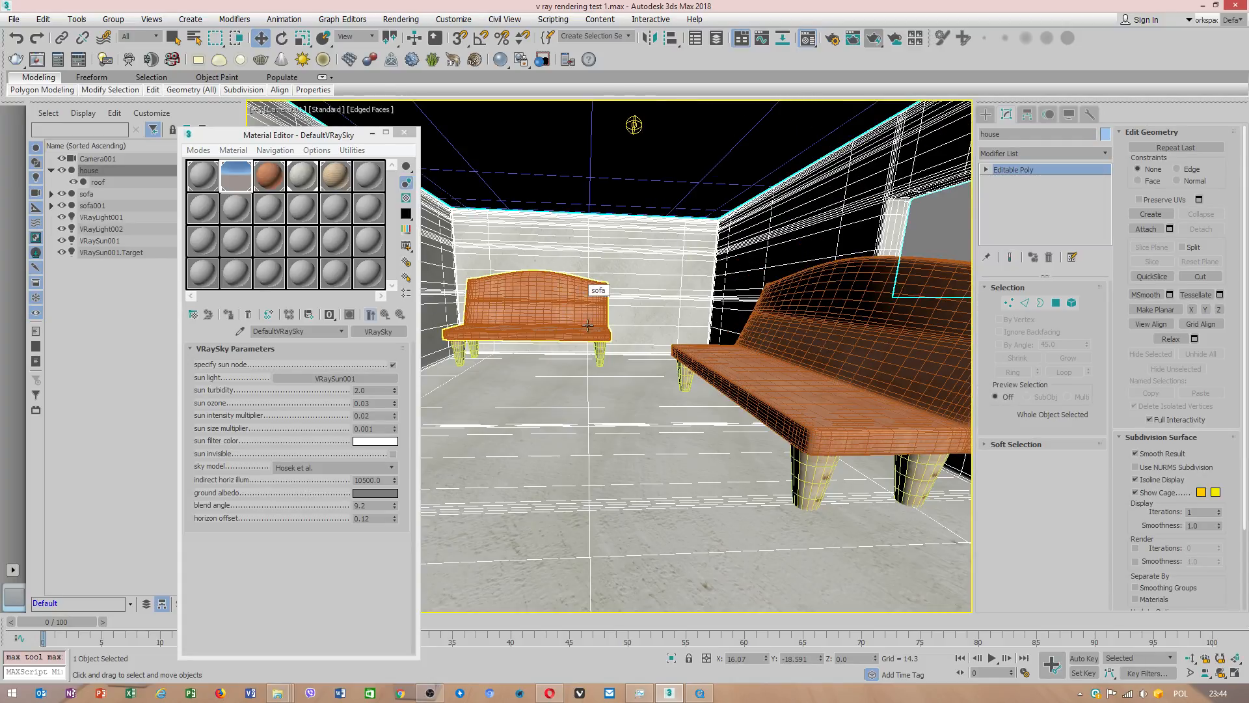
mouse_move(278, 697)
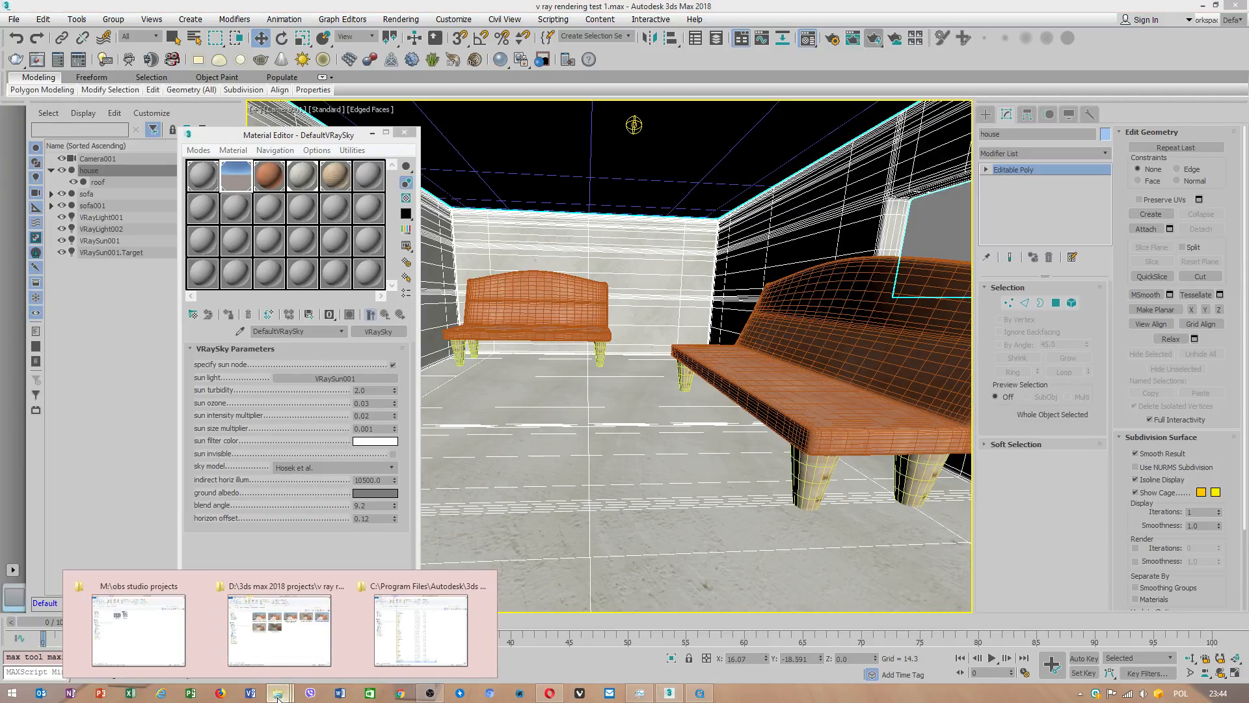
click(280, 630)
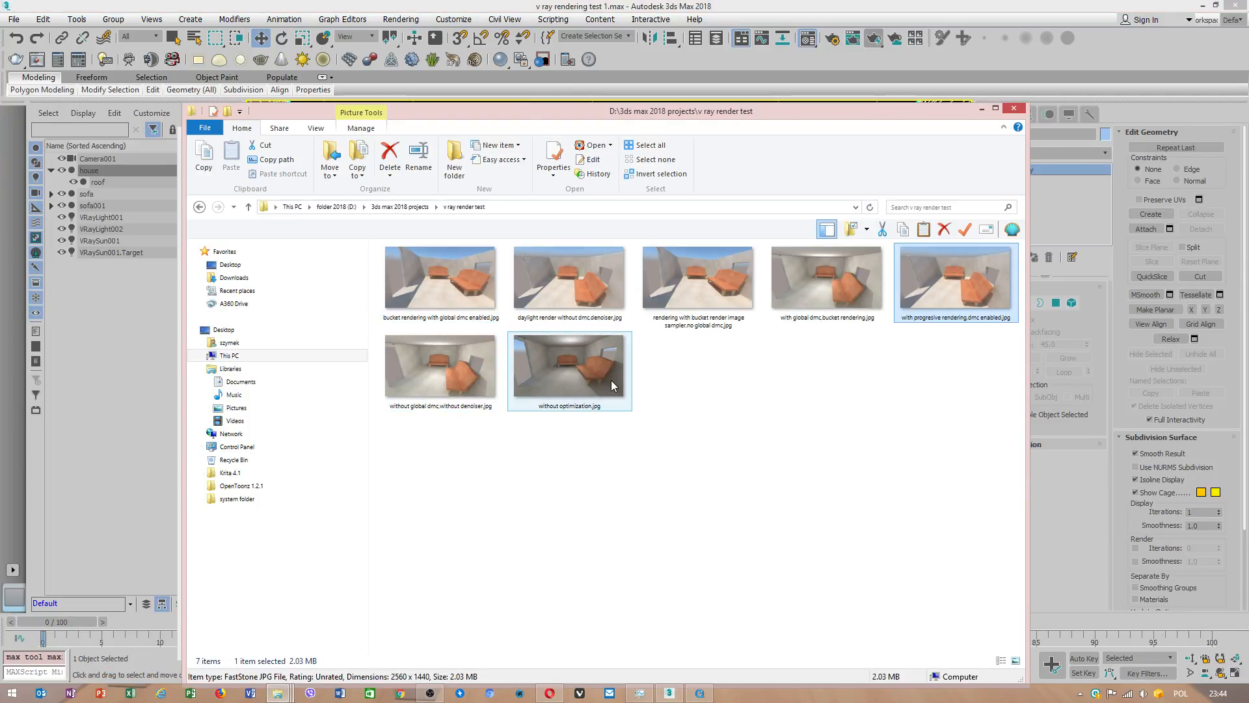
click(593, 371)
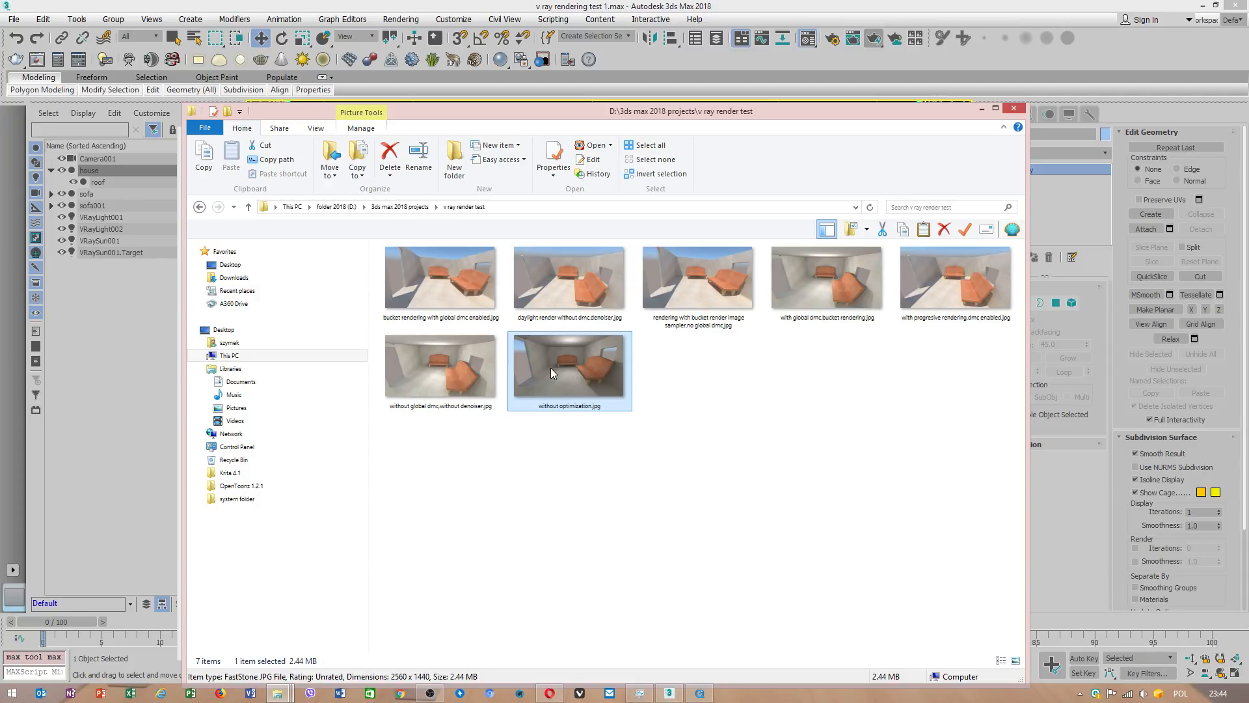
double_click(569, 366)
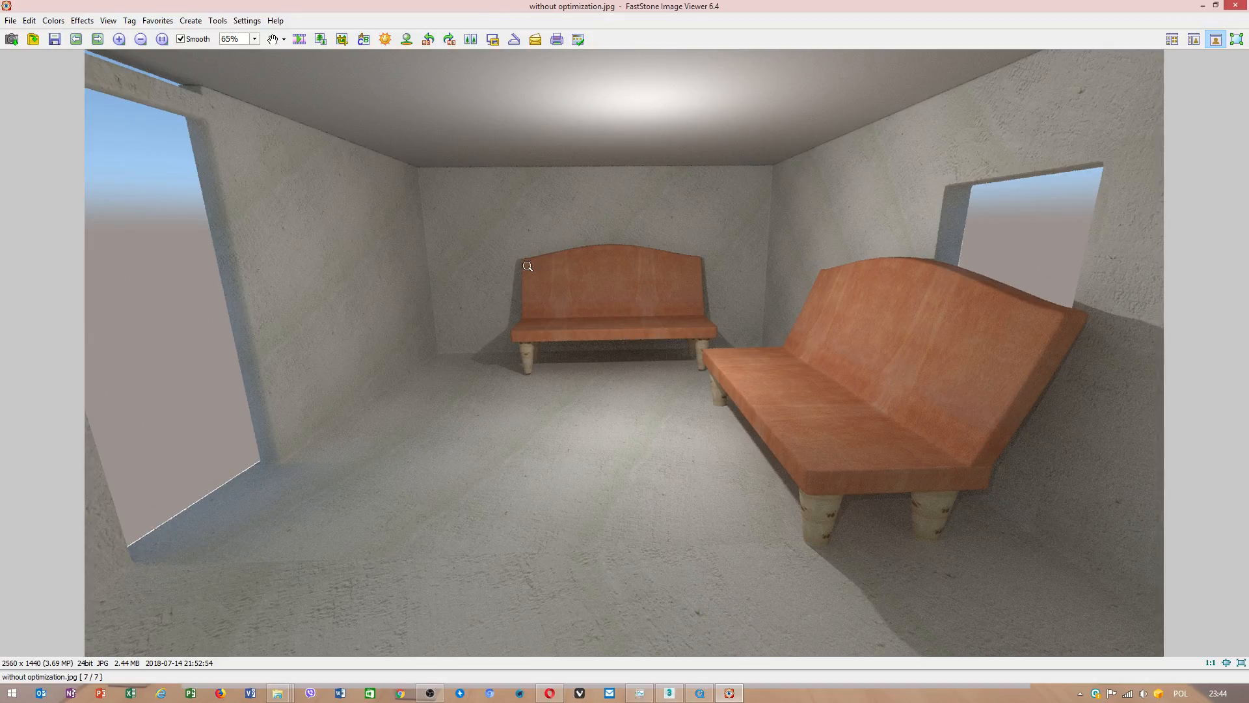
click(626, 368)
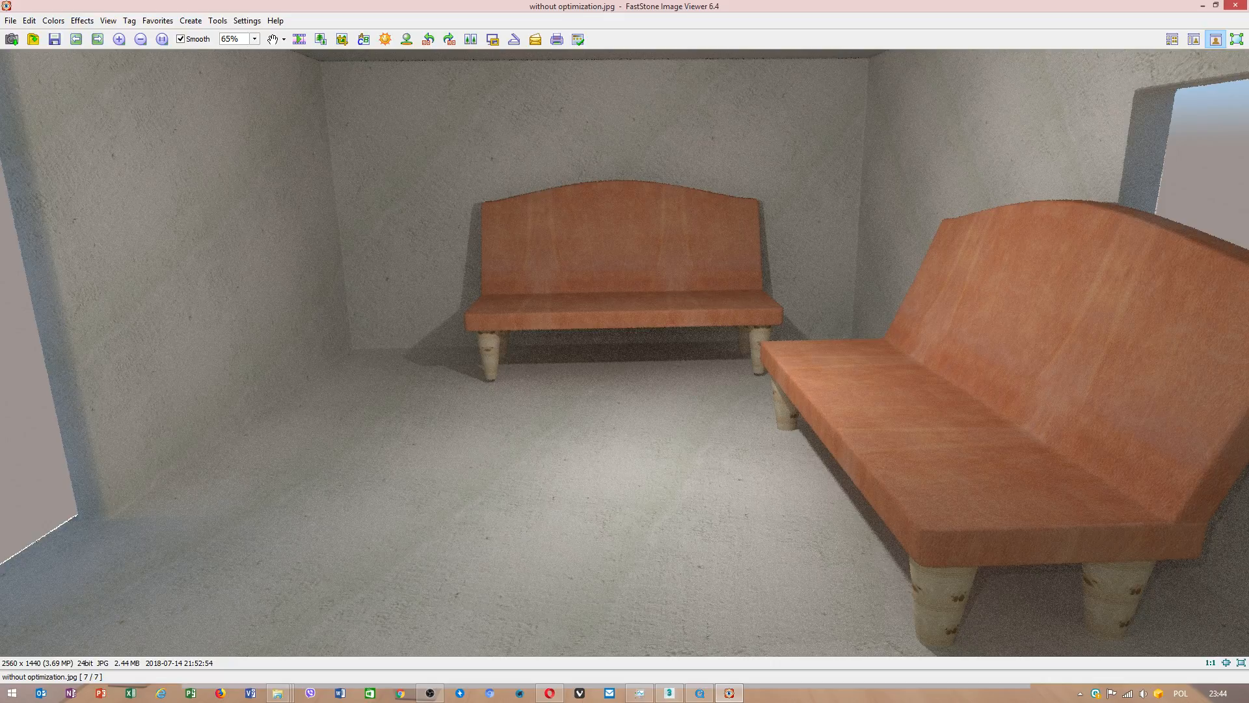
click(626, 368)
click(1239, 5)
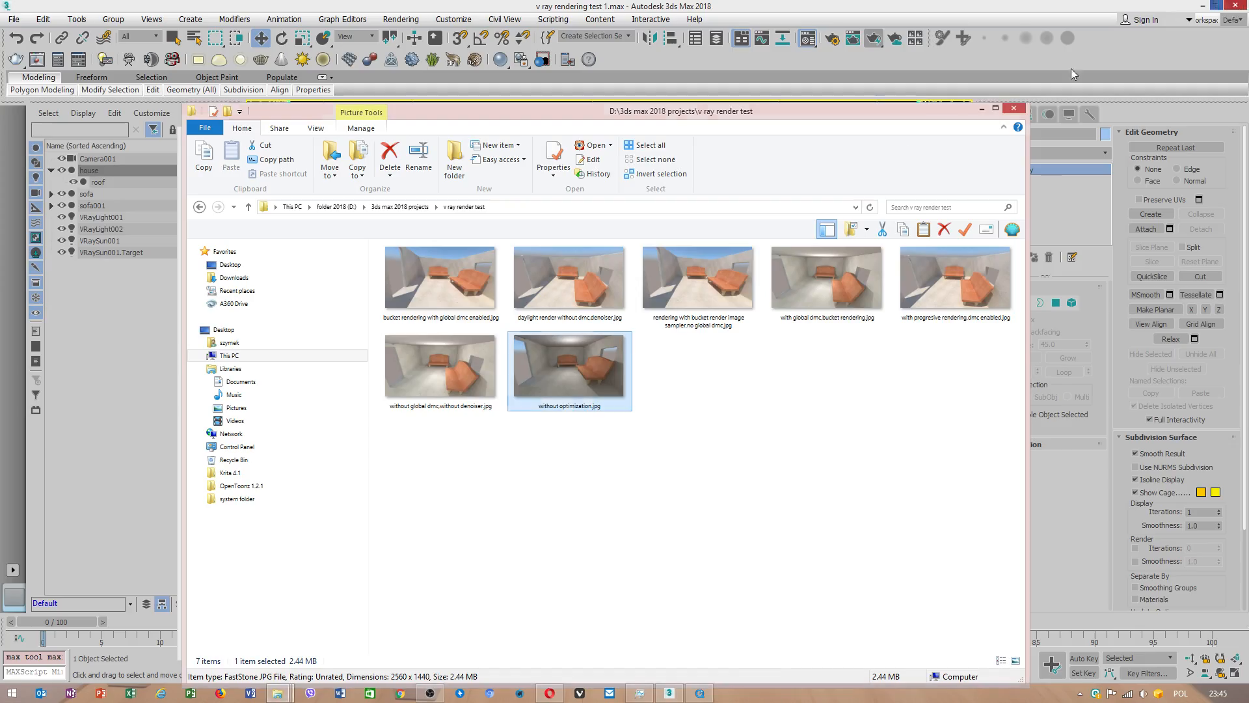
- View the saved render "without global dmc,without denoiser.jpg" and close it again
click(469, 365)
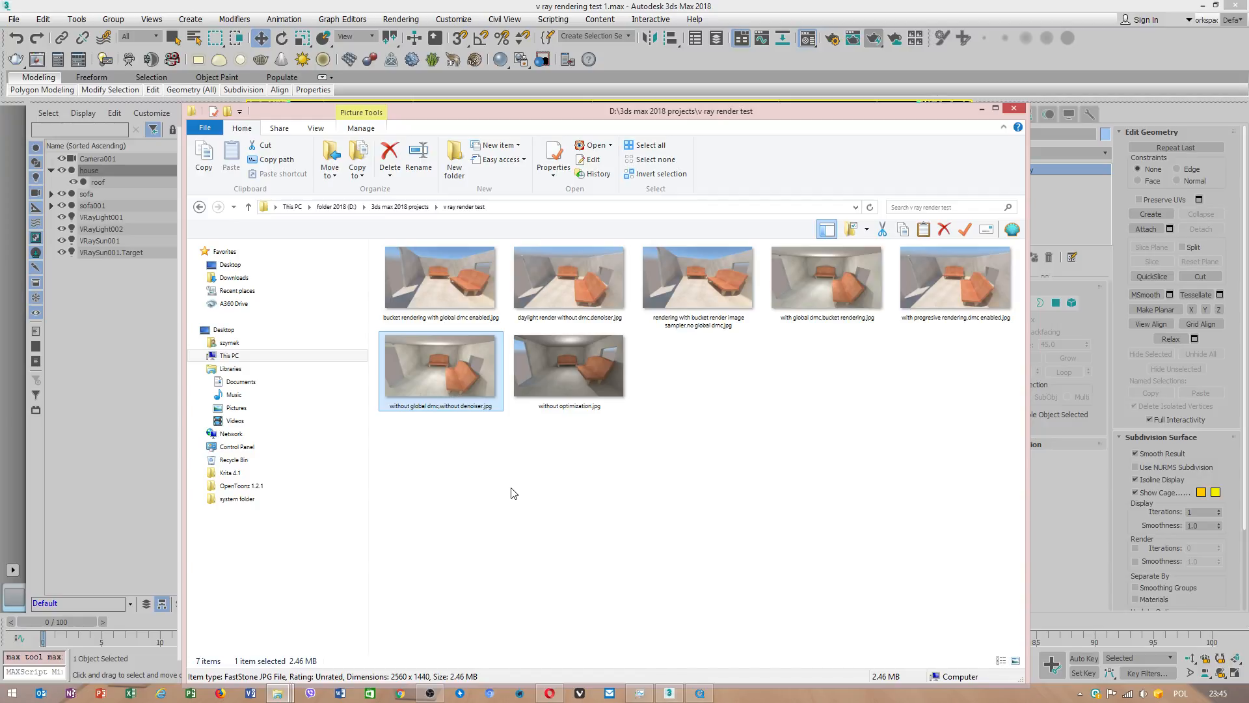
double_click(454, 358)
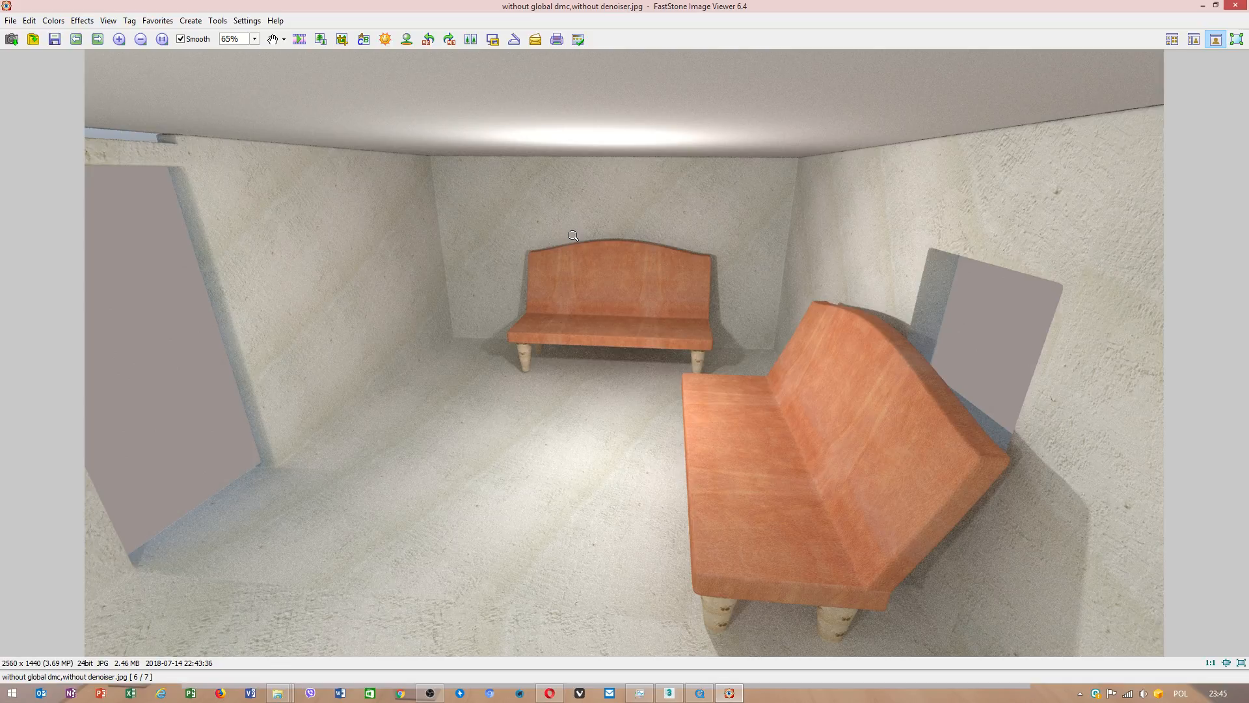
click(1234, 5)
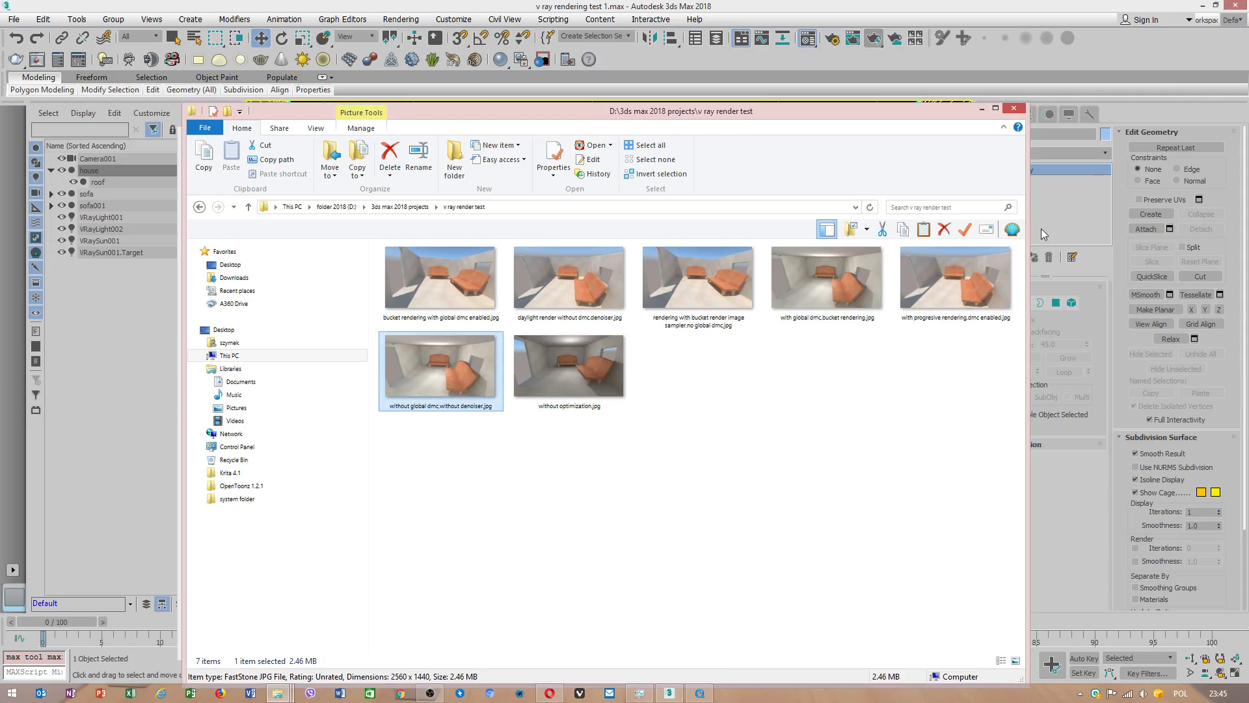
- Examine the sofas, floor and walls up close in the saved render "with progresive rendering,dmc enabled.jpg"
double_click(951, 276)
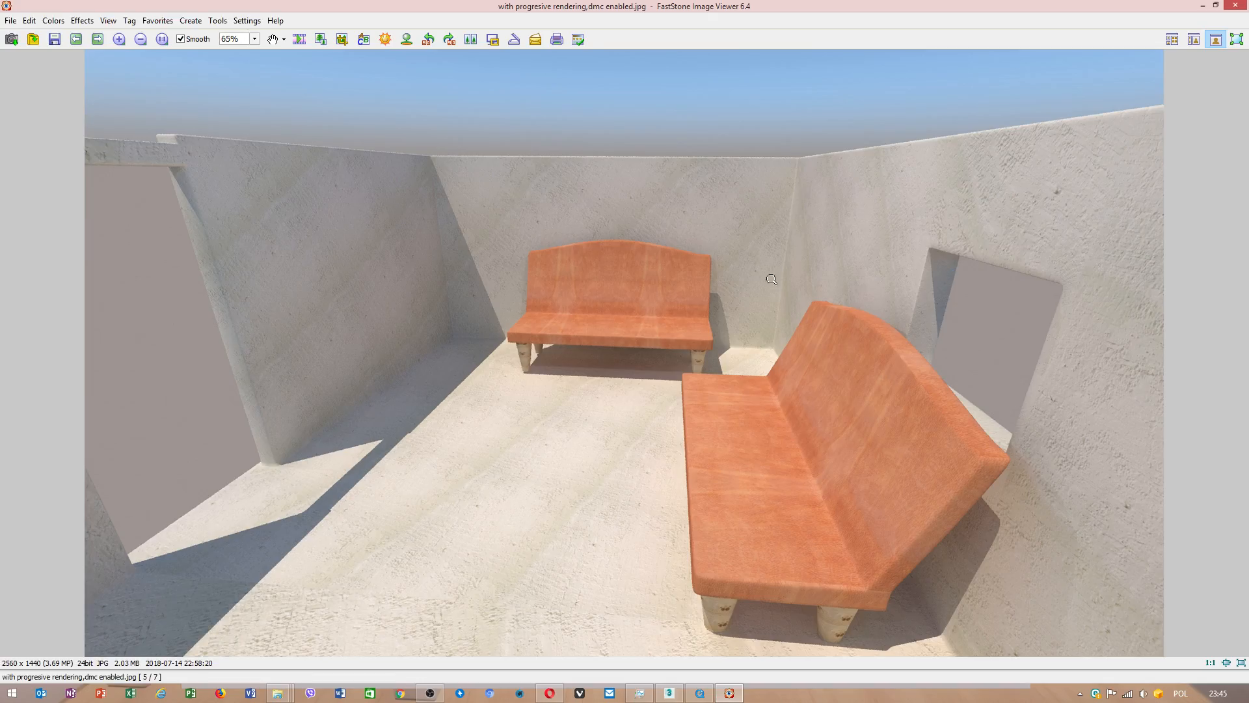
click(638, 334)
click(612, 347)
click(570, 365)
click(650, 390)
click(540, 371)
click(511, 349)
click(523, 353)
click(1067, 95)
drag(1067, 108, 565, 110)
click(1236, 5)
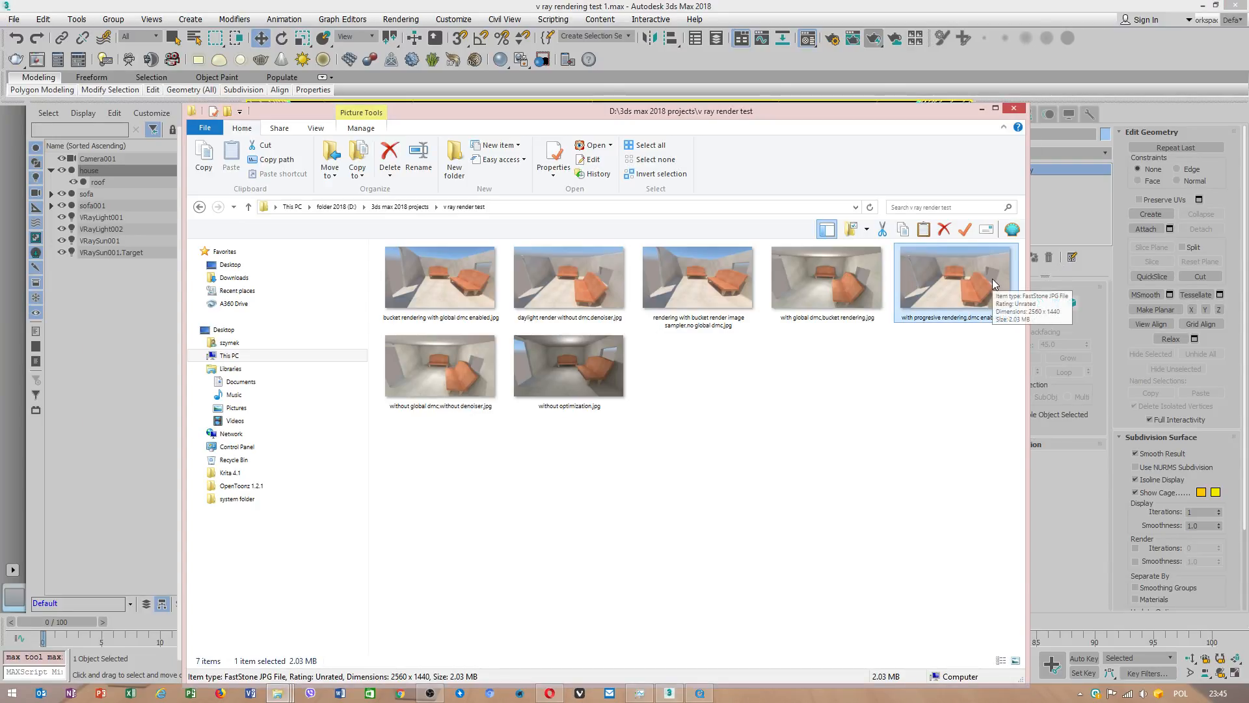
- View the saved render "with global dmc,bucket rendering.jpg" and close it again
click(831, 288)
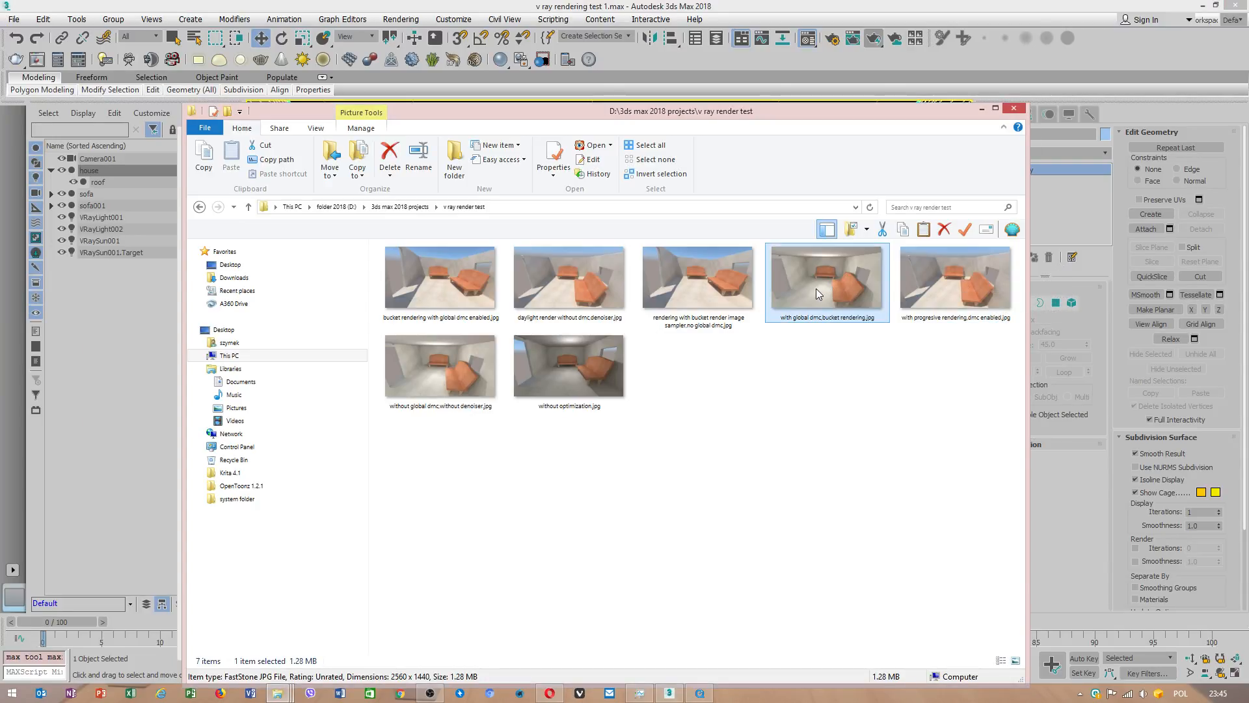
double_click(816, 288)
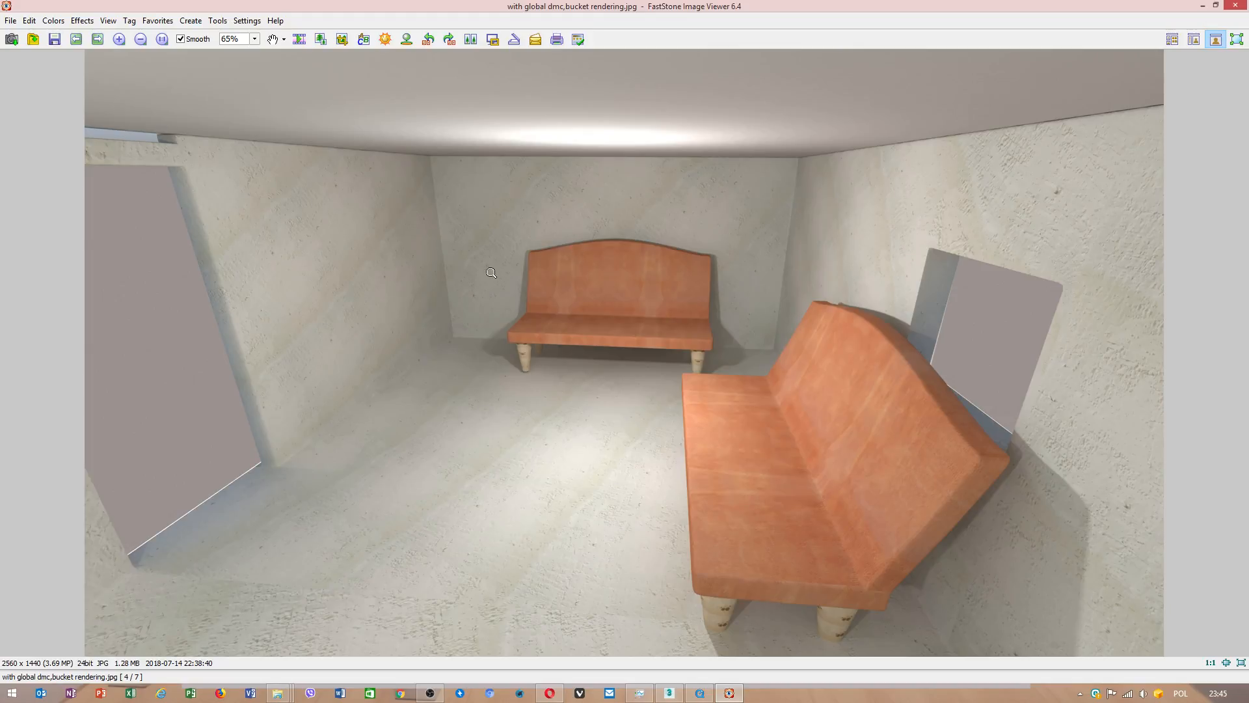
click(1235, 5)
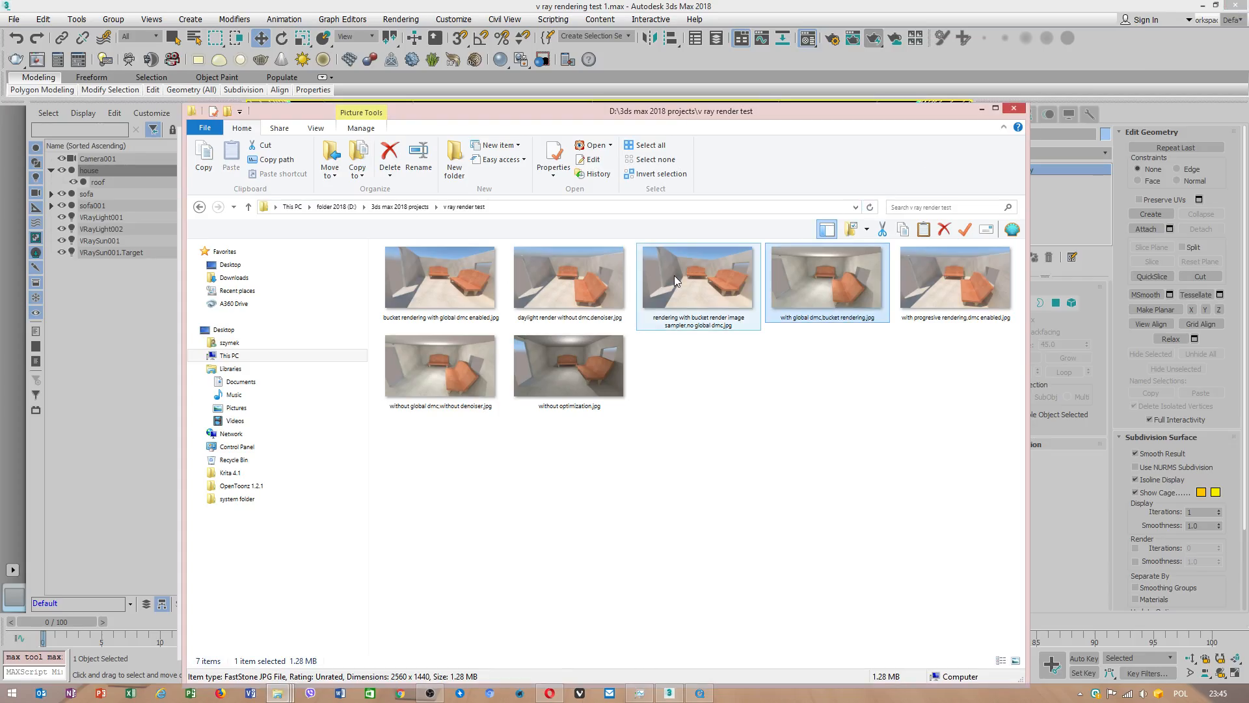
- Inspect the saved render "rendering with bucket render image sampler,no global dmc.jpg" up close
click(712, 264)
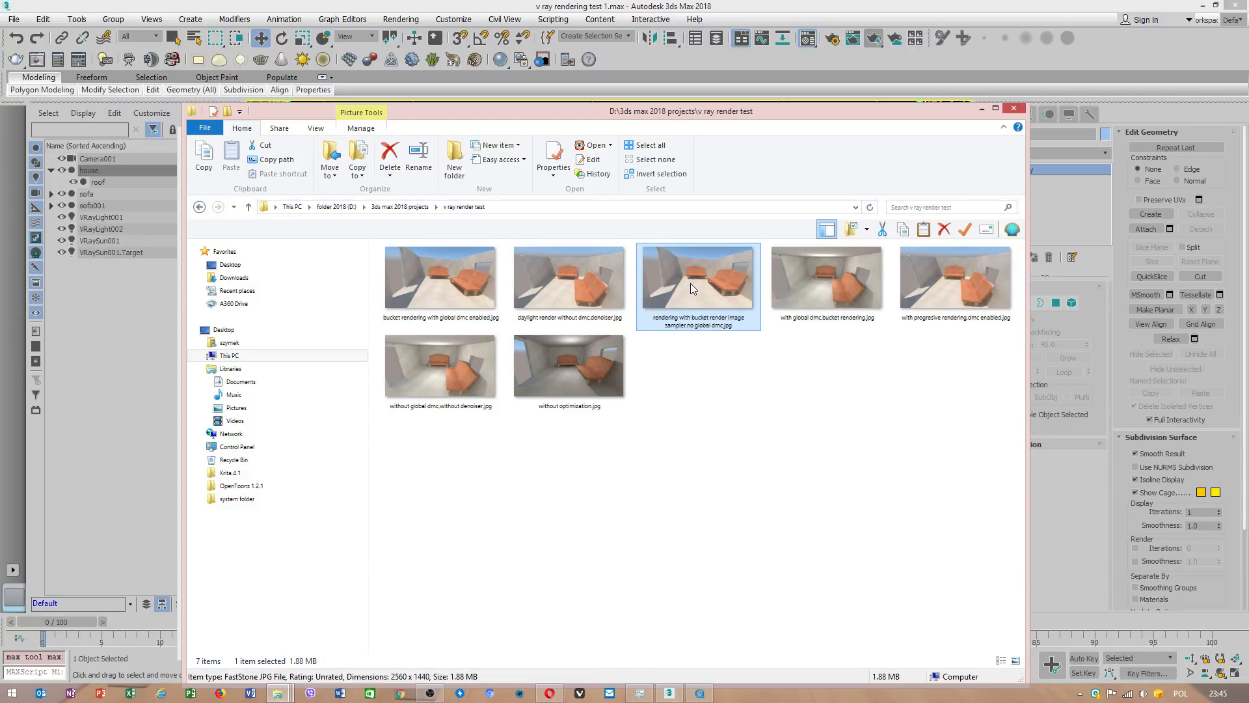
double_click(693, 281)
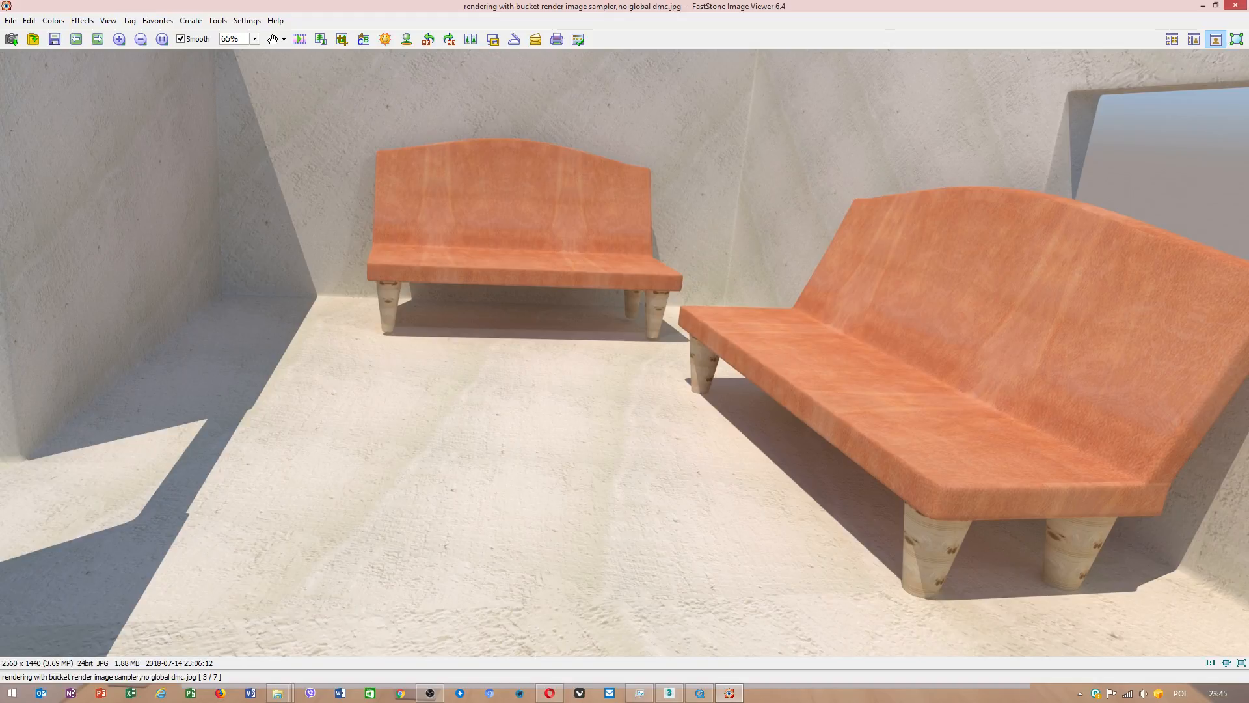
drag(735, 335, 554, 163)
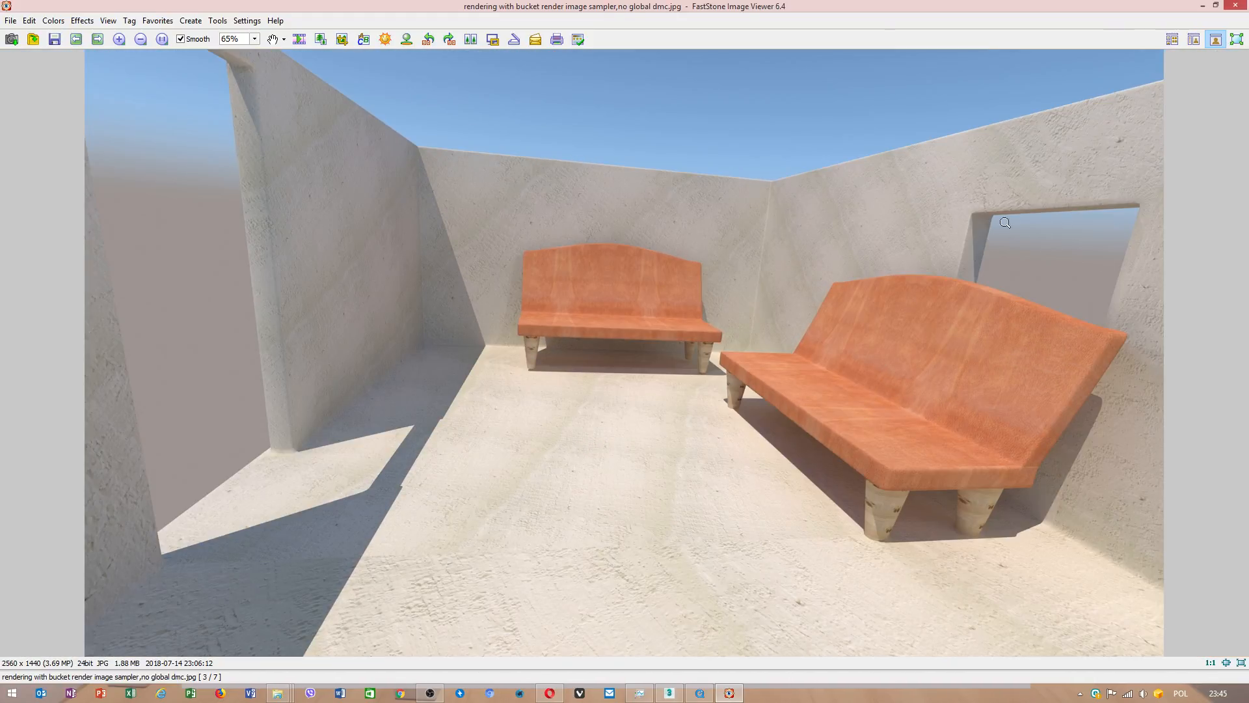
click(1238, 6)
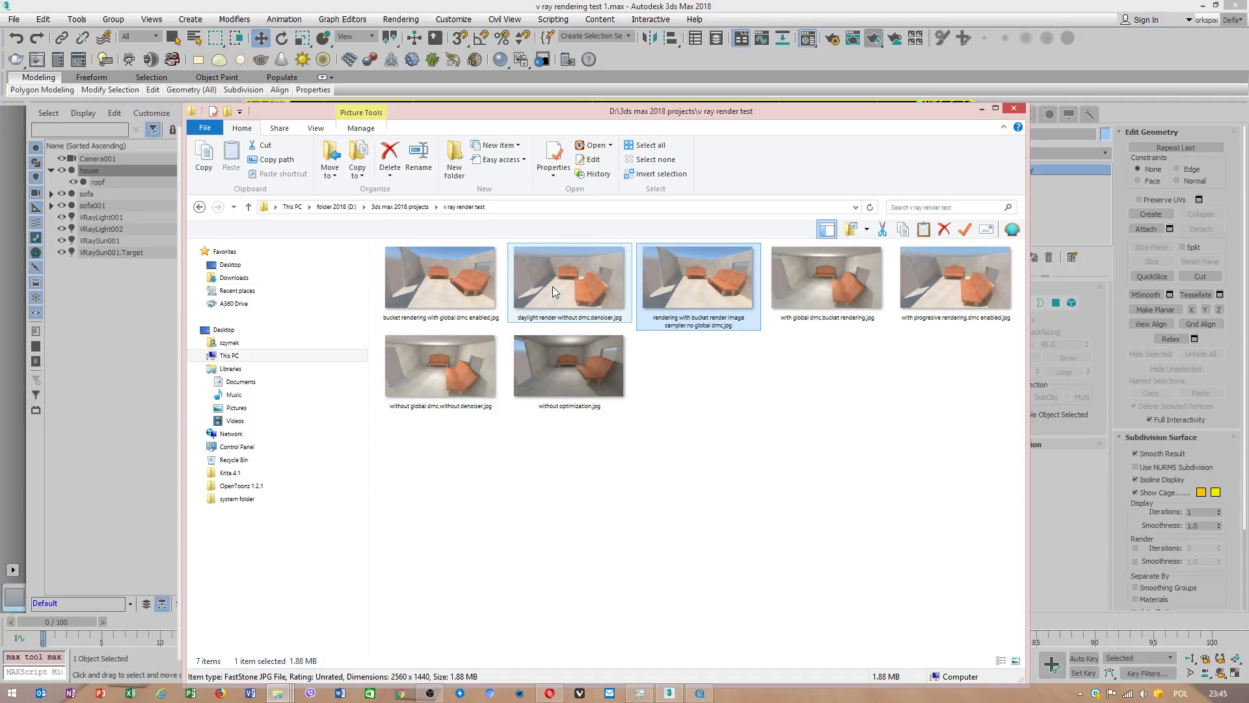
- View the saved render "daylight render without dmc,denoiser.jpg" and return to the 3ds Max scene
click(586, 264)
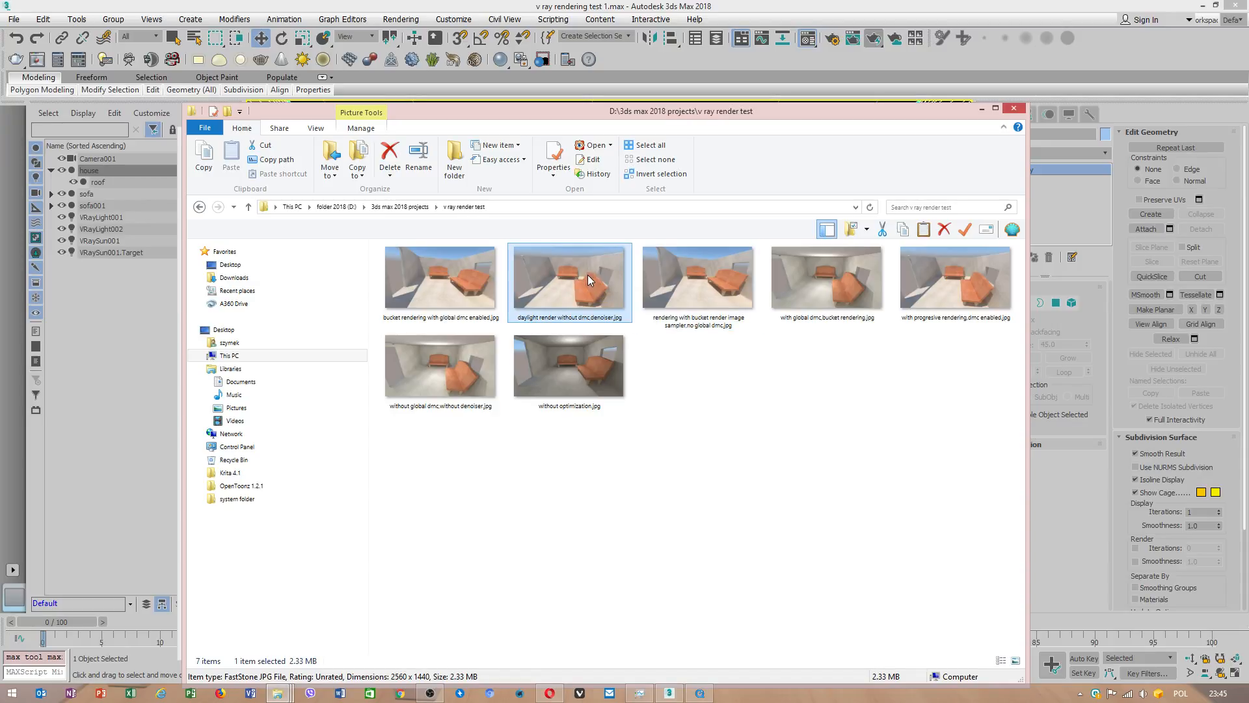
double_click(583, 275)
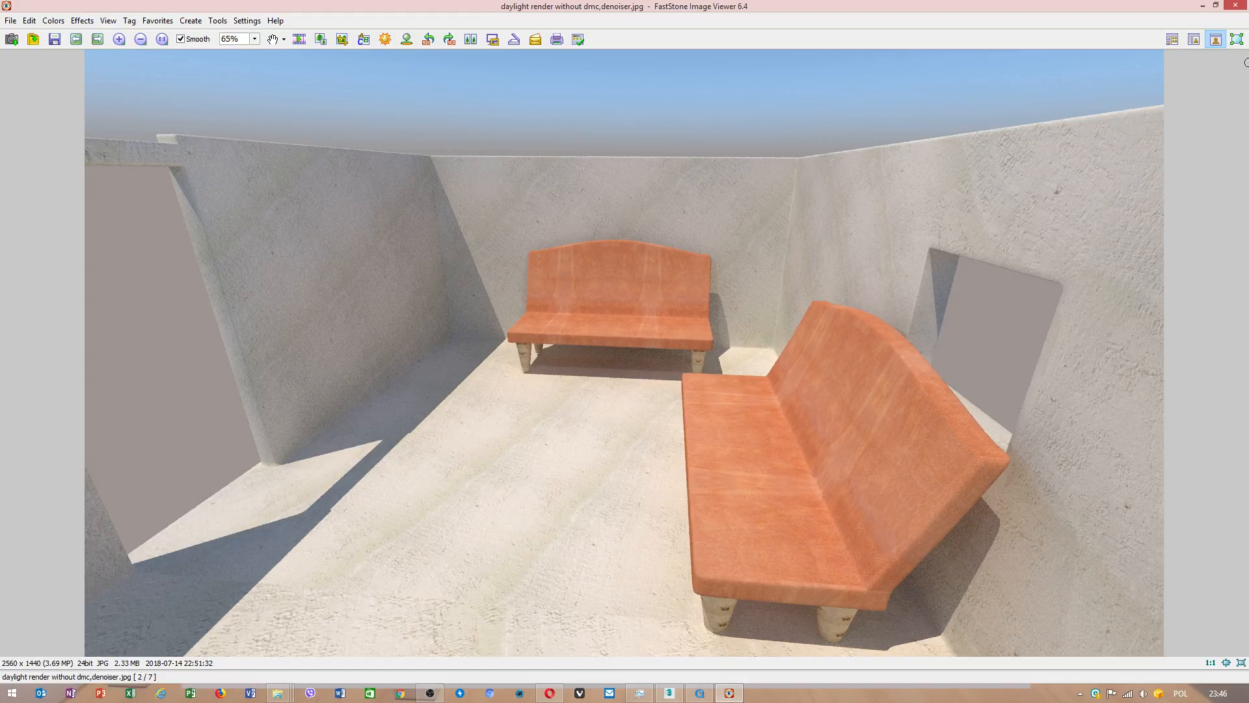
click(1241, 7)
click(1031, 112)
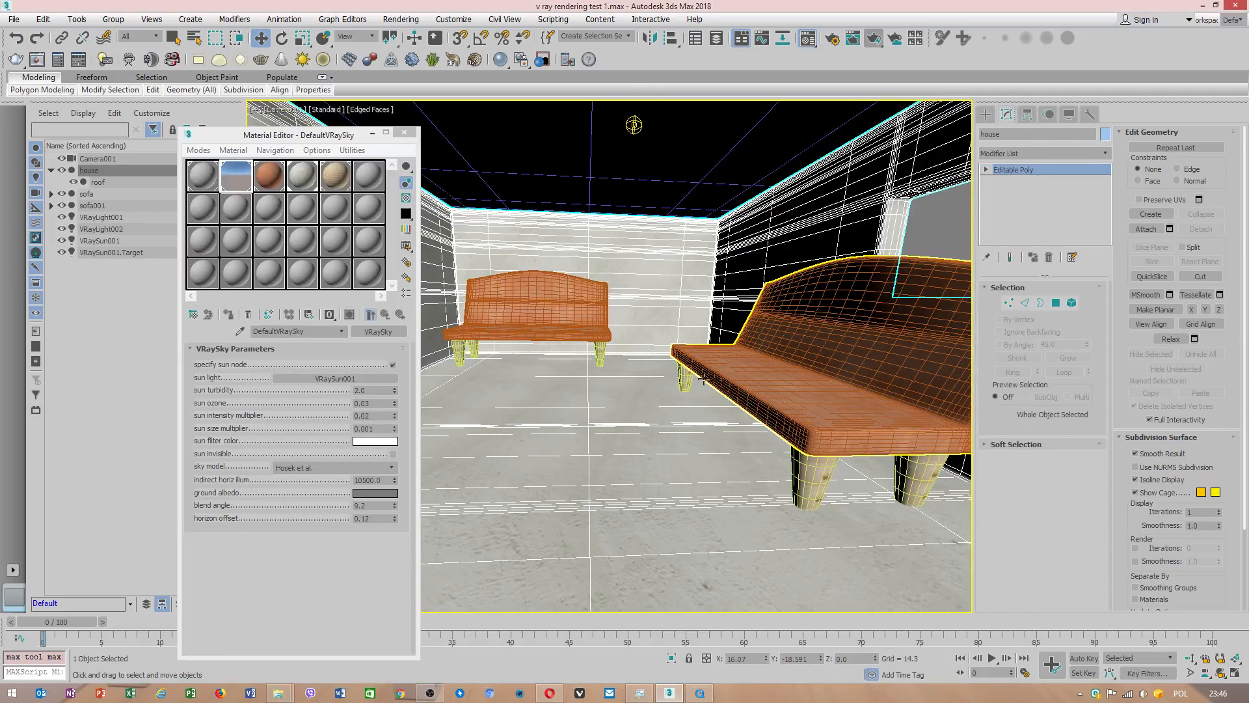
- Select the VRaySun light in the perspective view and review all objects in its Exclude/Include list
key(alt+w)
click(807, 400)
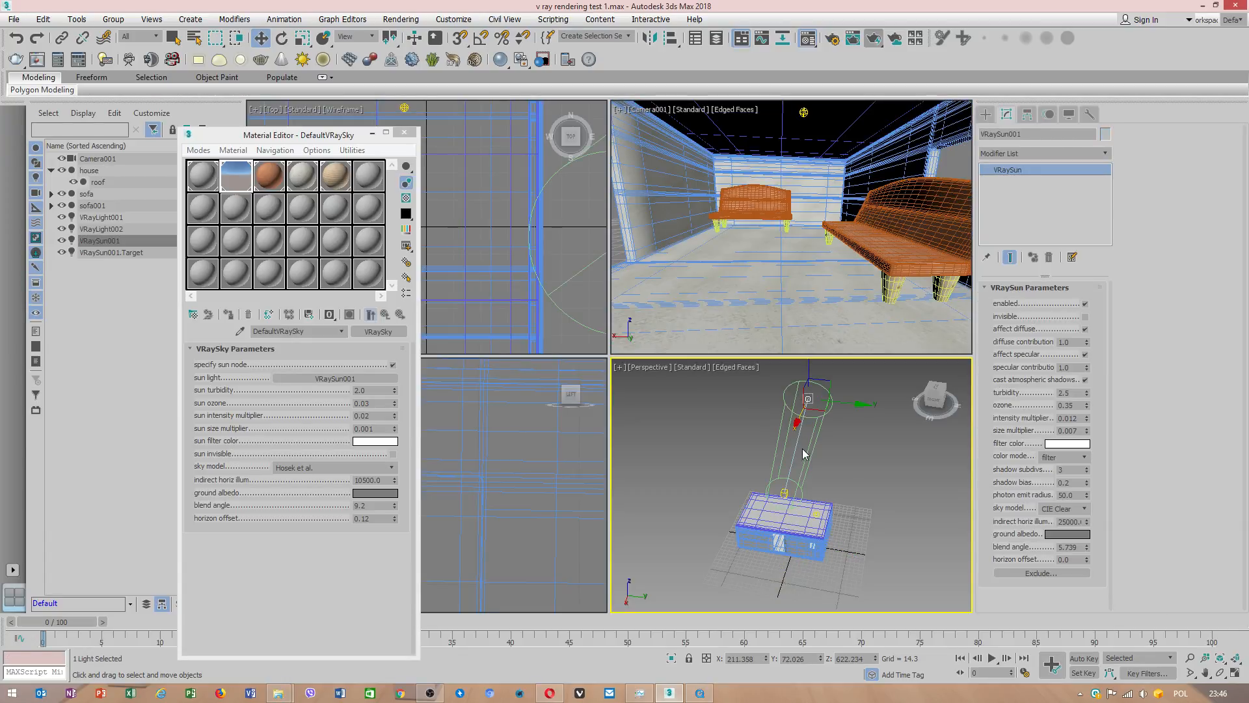
alt+middle_drag(849, 456, 745, 443)
middle_drag(840, 506, 751, 533)
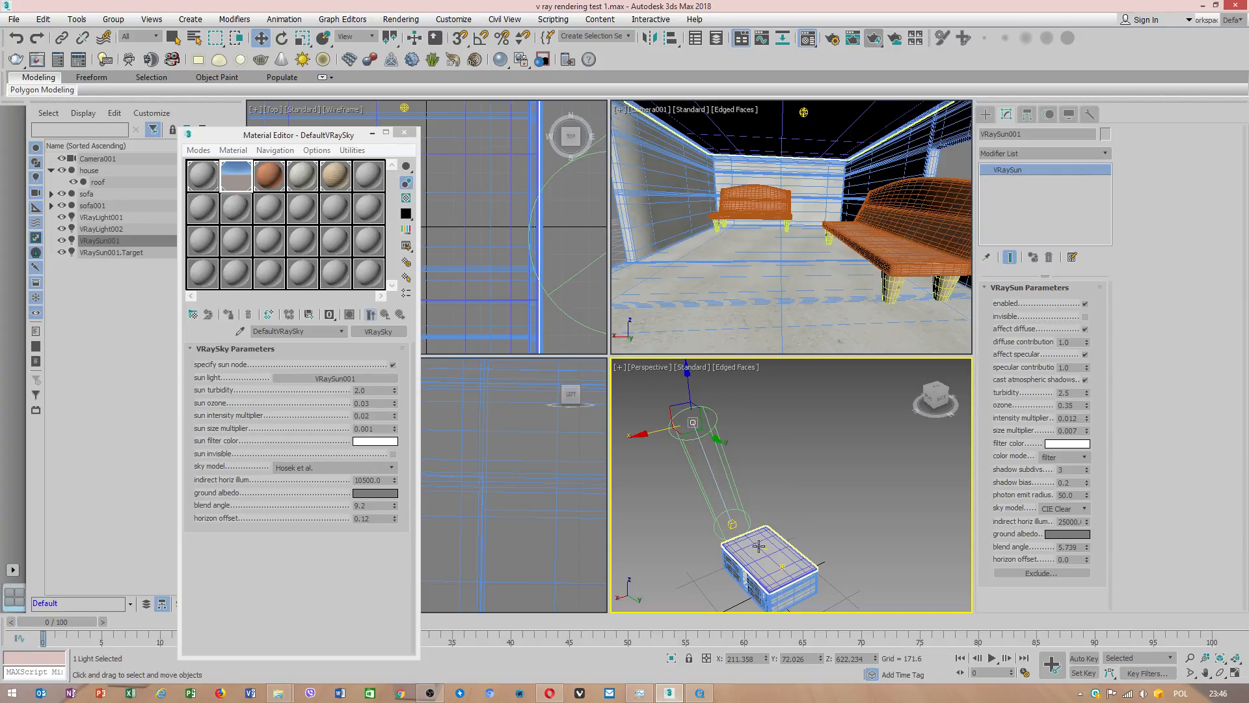
click(1033, 572)
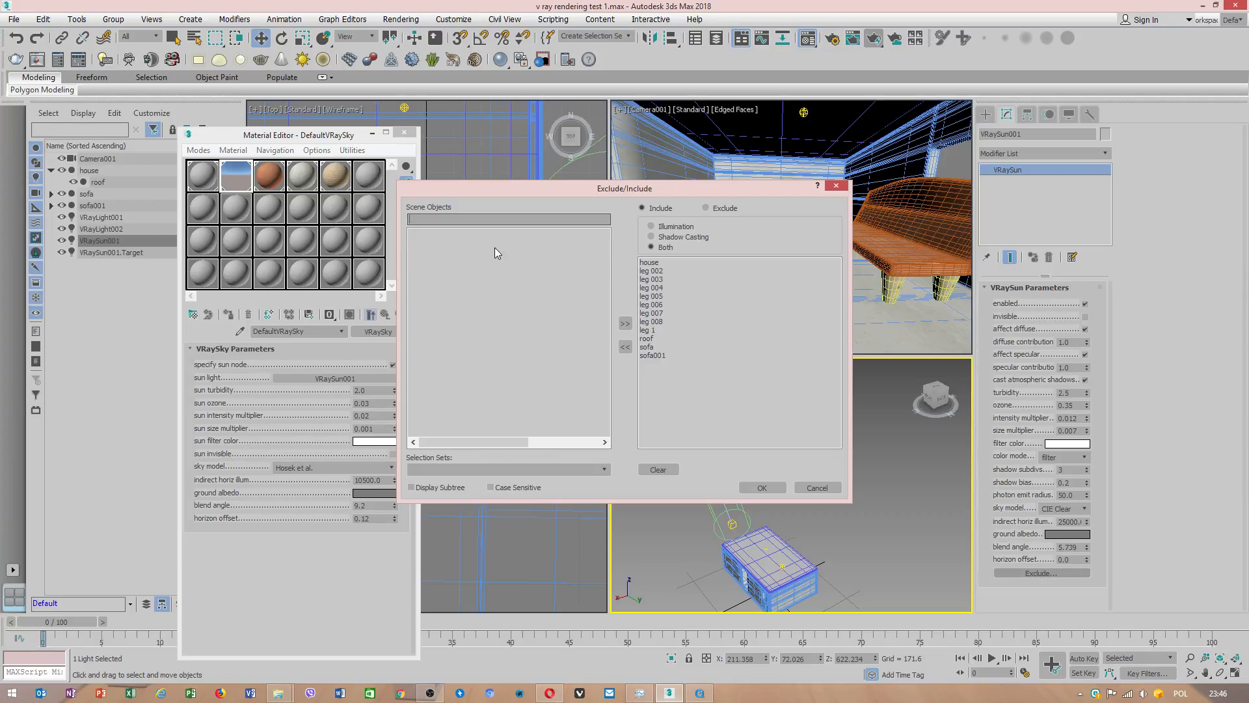
drag(657, 263, 666, 370)
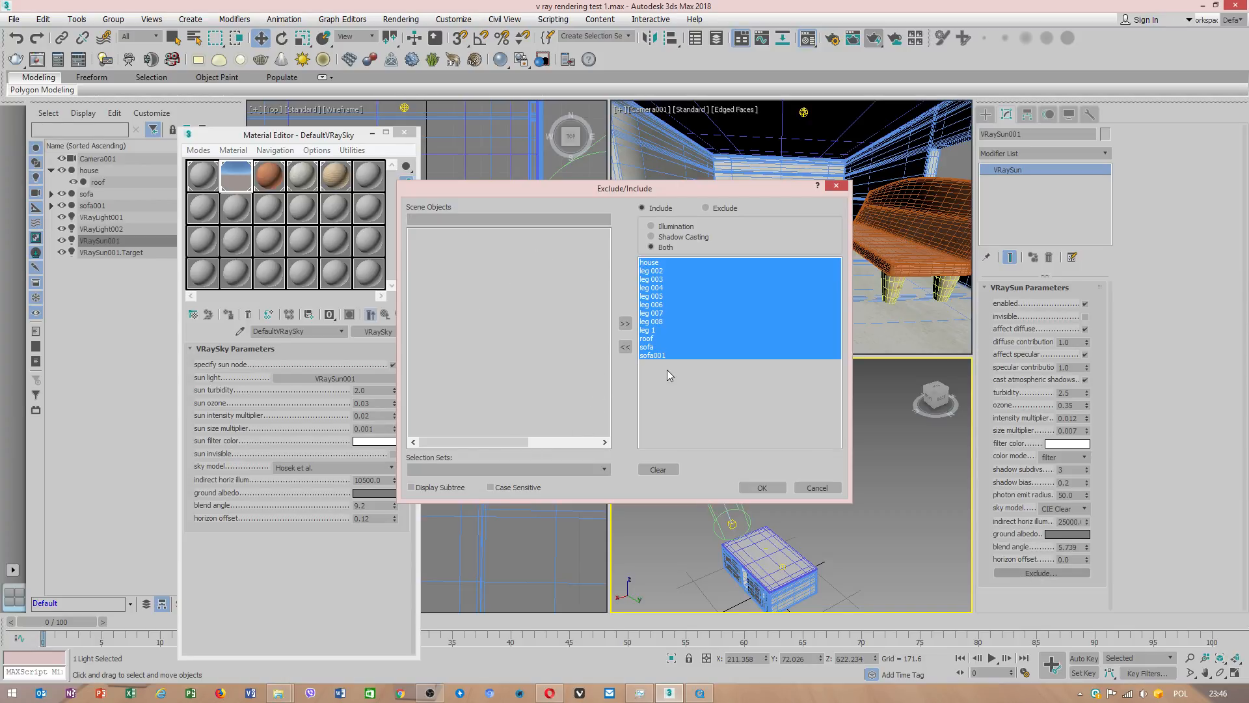
click(763, 487)
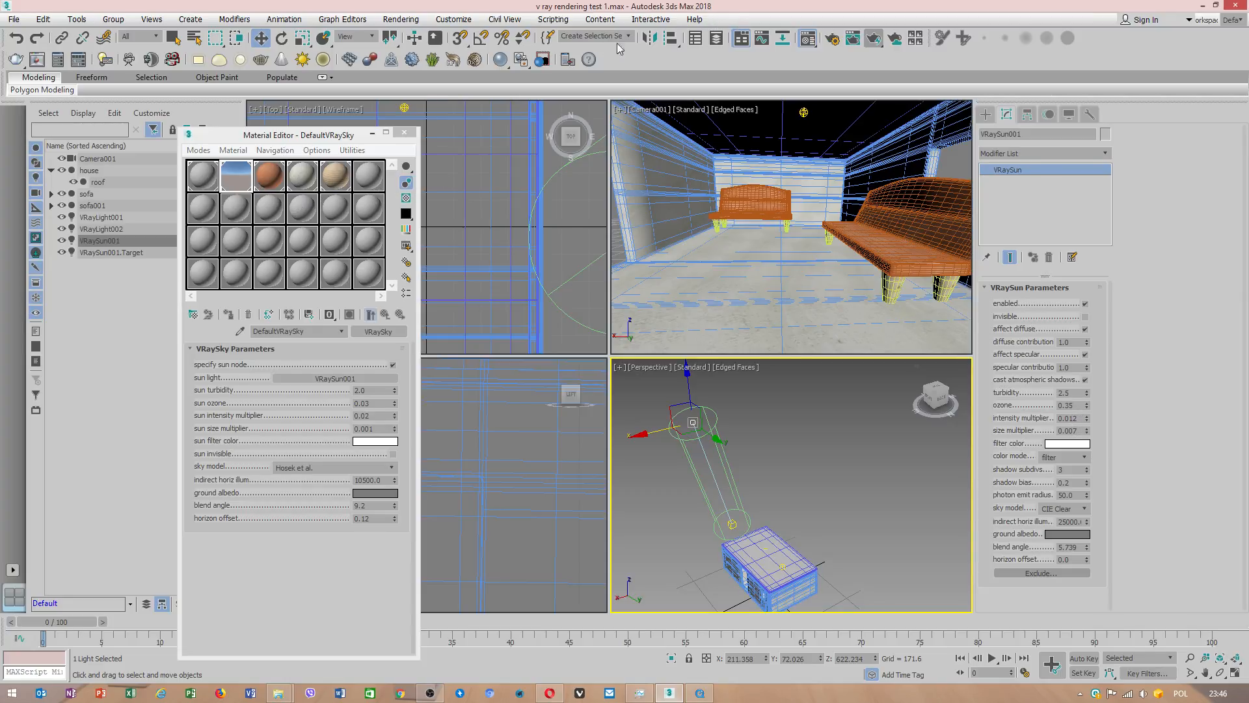
- Open the Environment settings and assign the DefaultVRaySky map from the Material Editor to the environment map as an Instance
click(401, 20)
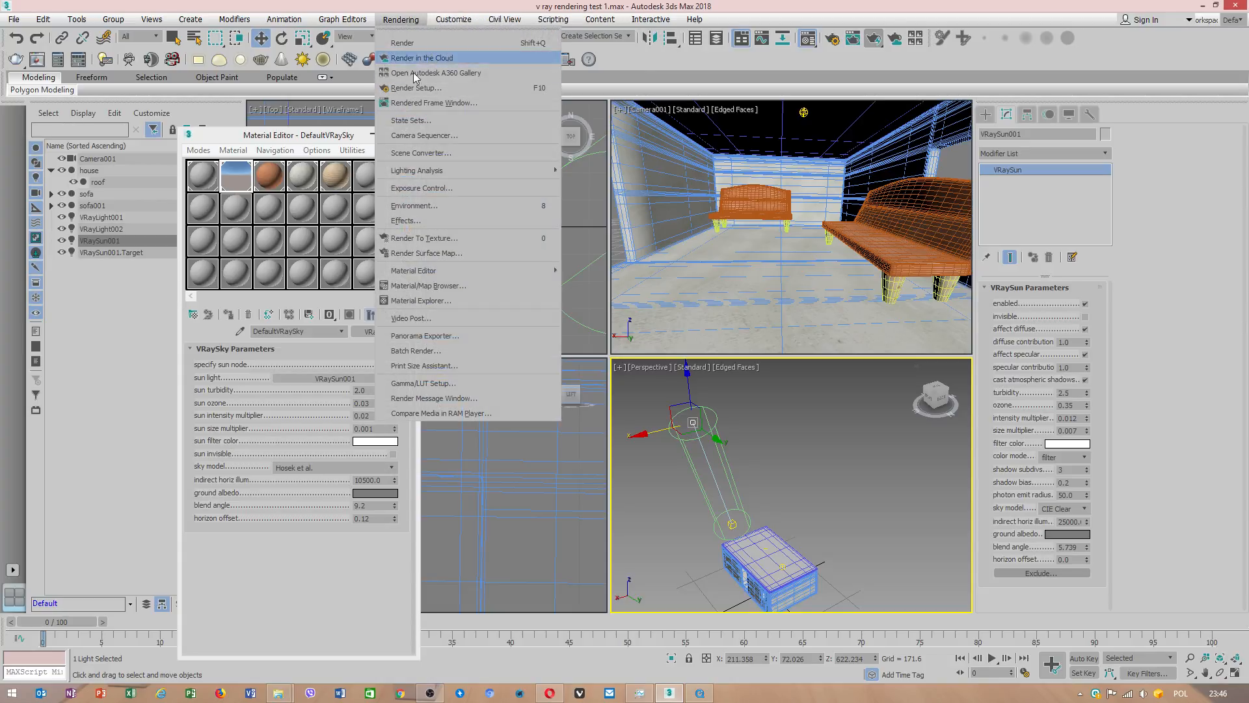
click(445, 205)
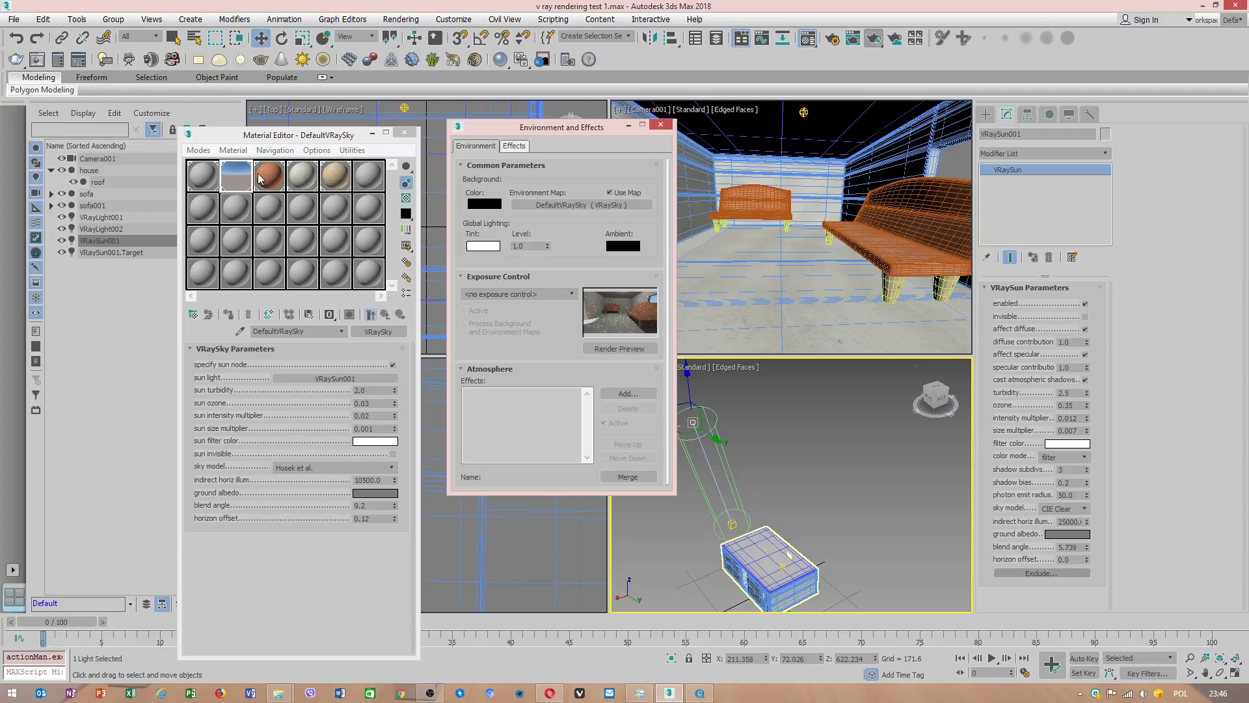
drag(553, 205, 238, 215)
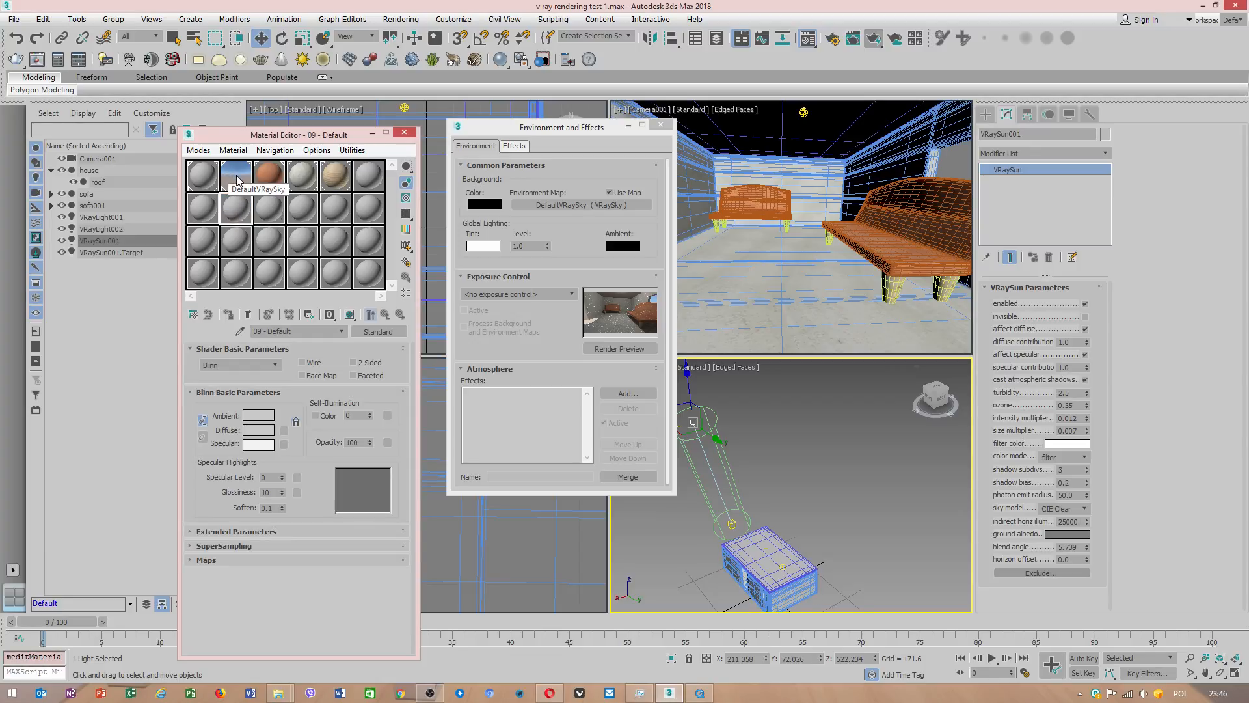
click(237, 179)
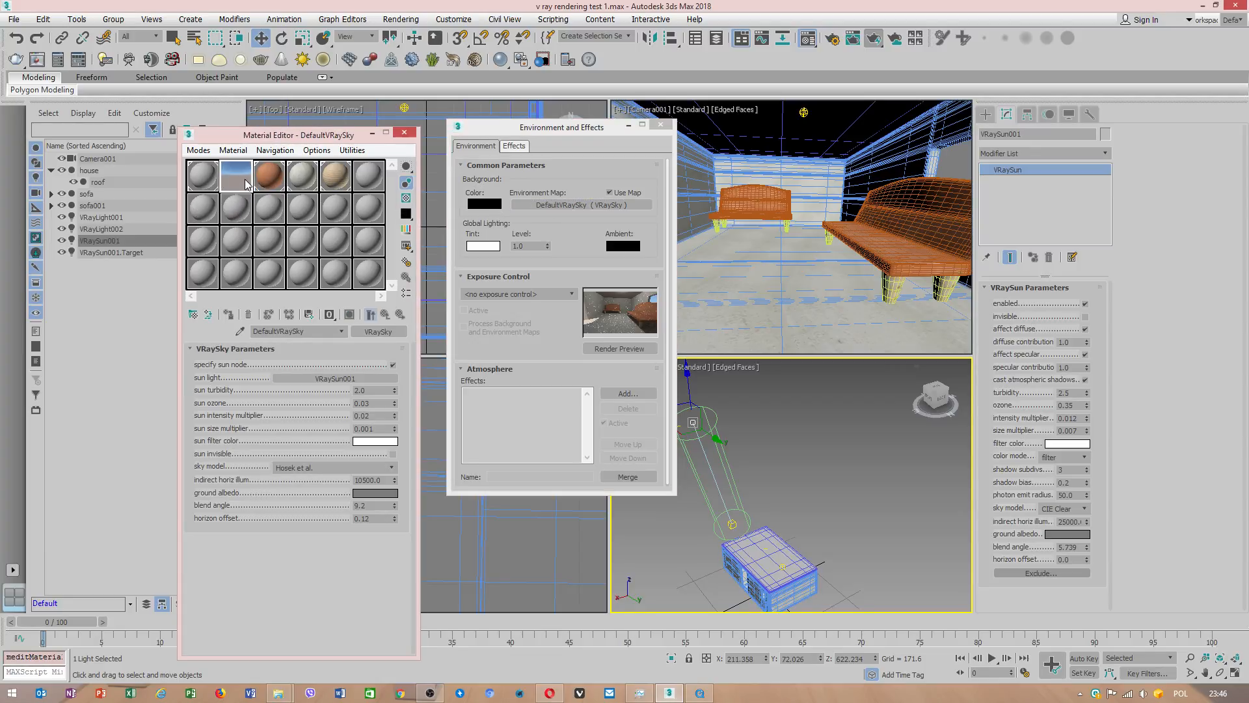
drag(242, 180, 527, 205)
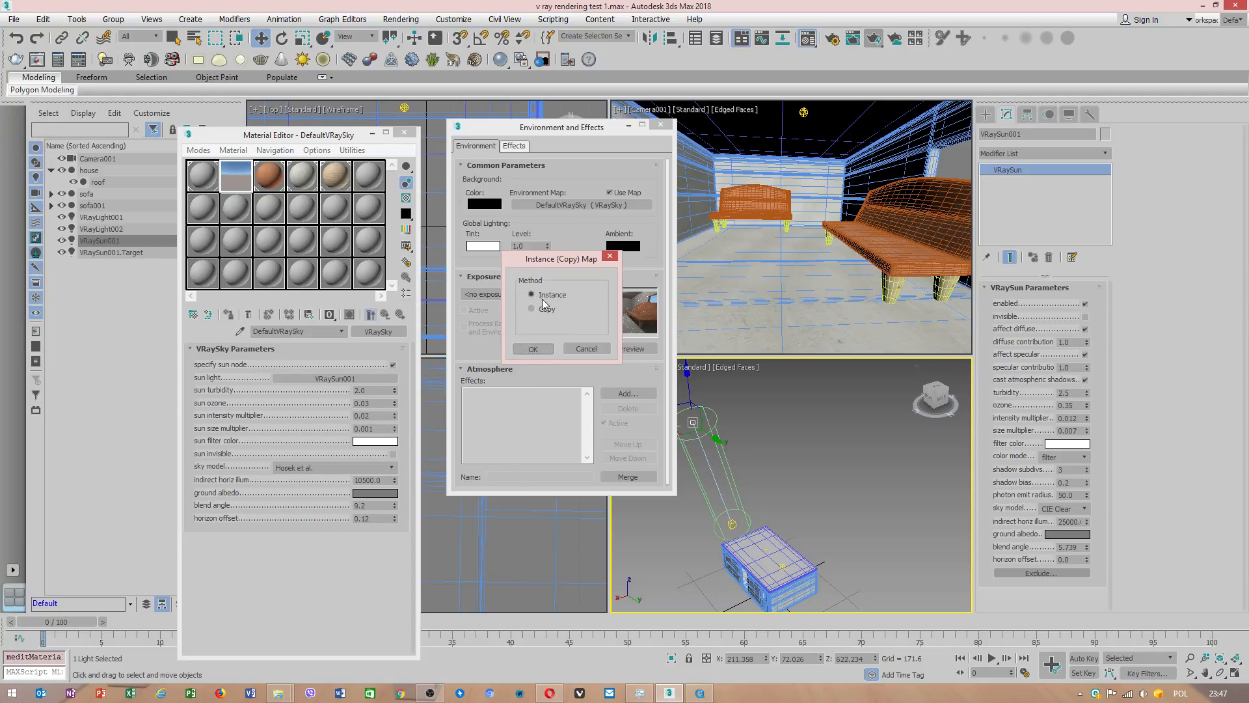
click(533, 350)
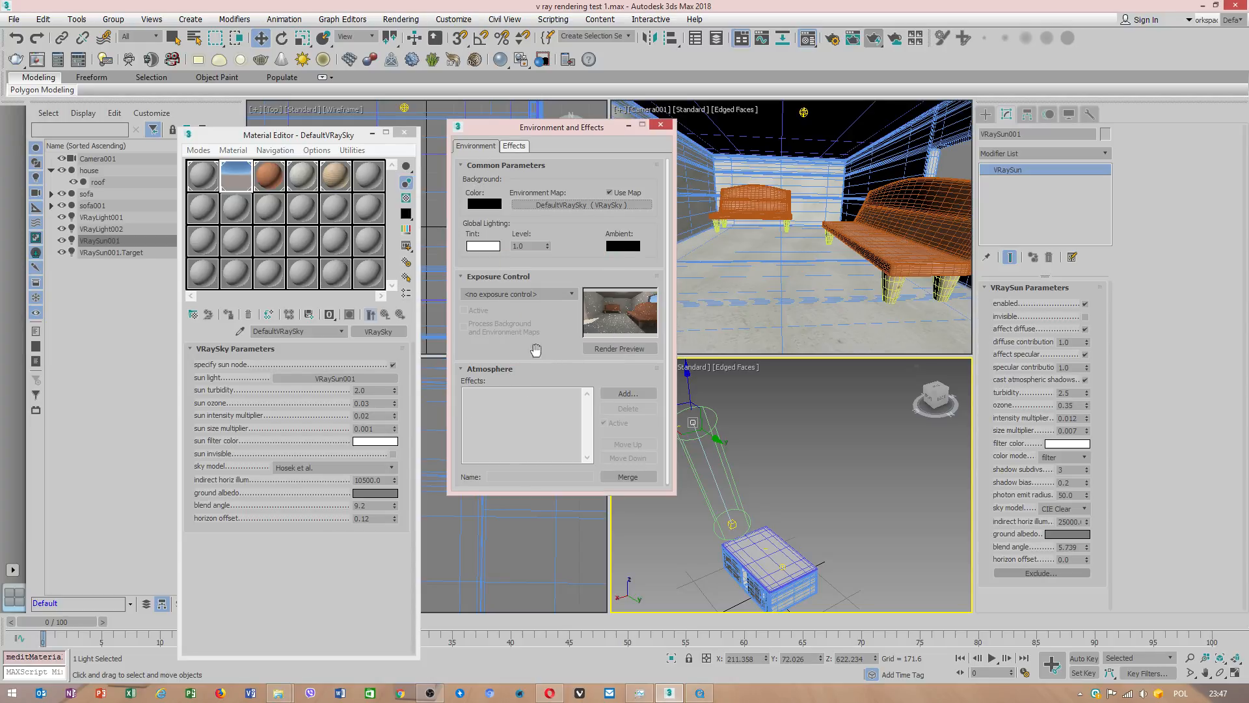
- Review the VRaySky parameters of the sky map and make the camera viewport active
click(247, 188)
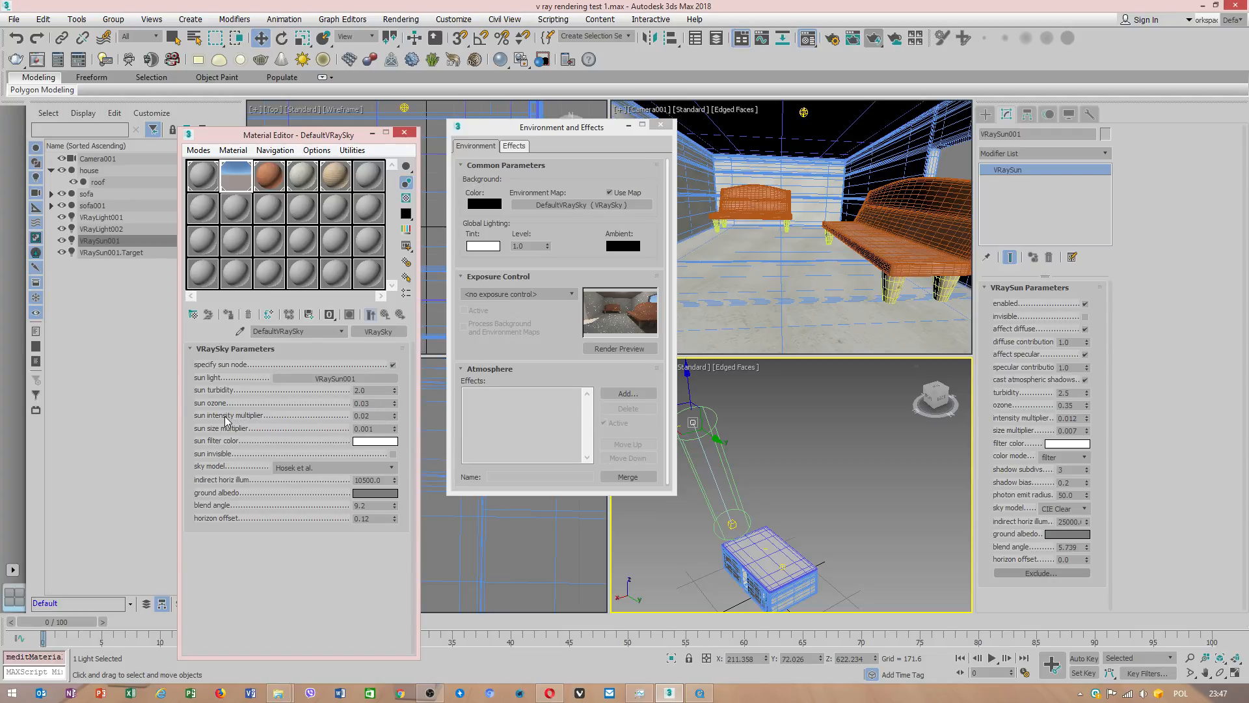
click(872, 284)
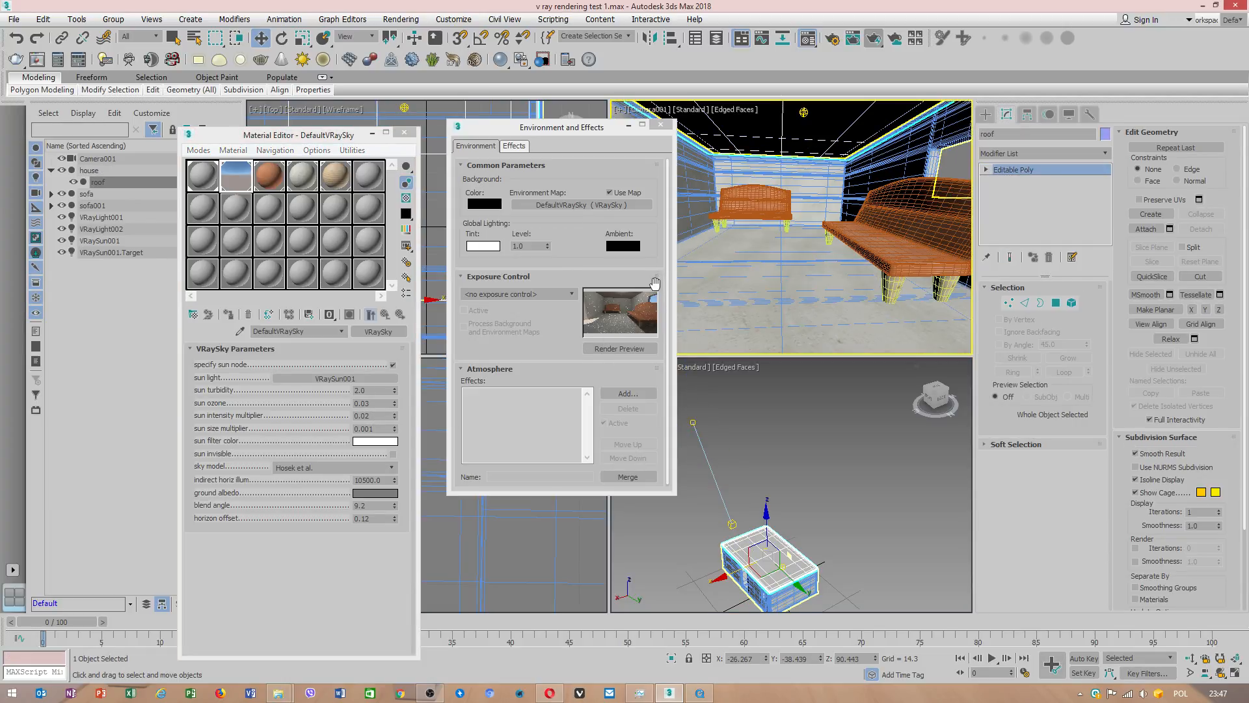
- Hide the house's roof object and render a preview of the camera view in the Exposure Control settings
click(74, 183)
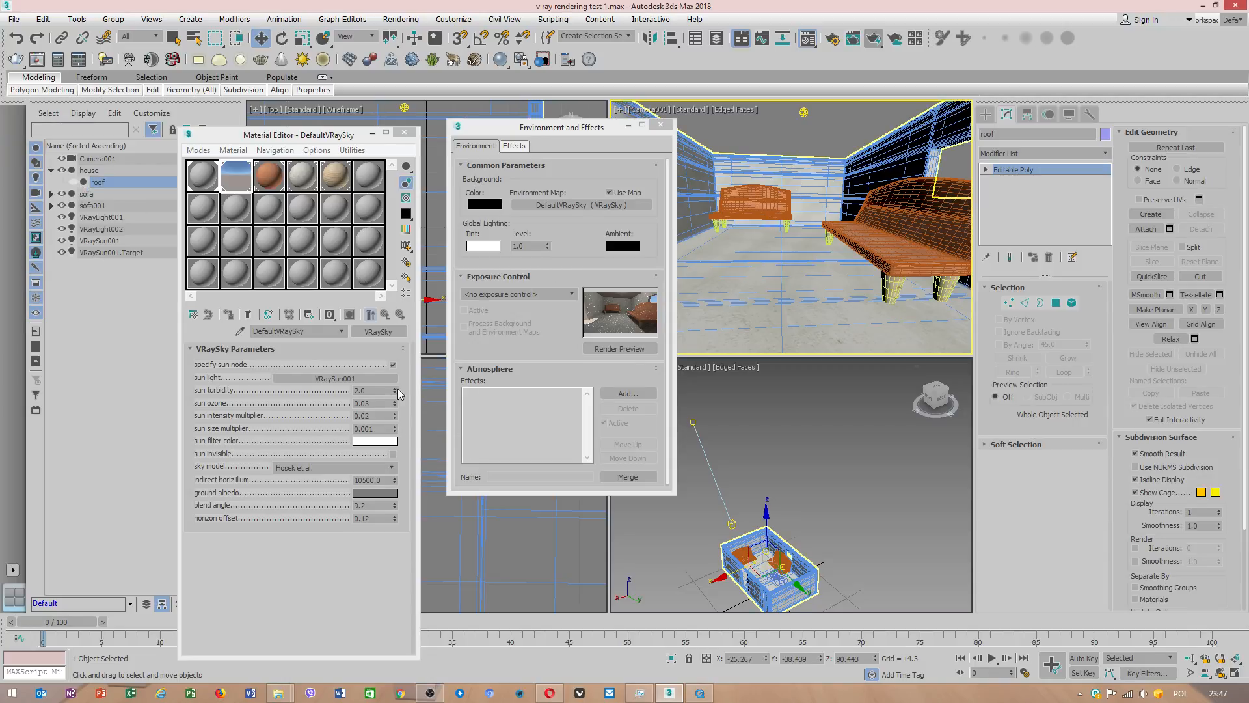
click(621, 349)
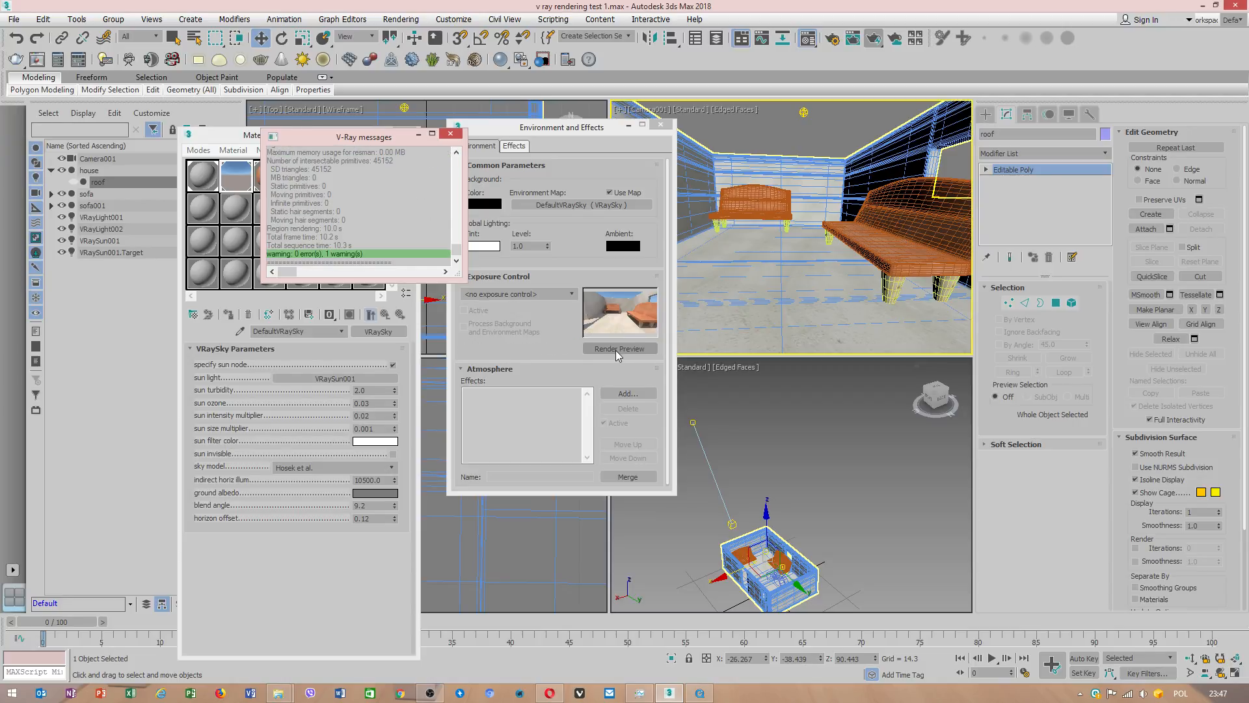
- Set the VRaySky map's sun size multiplier to 0.004 and sun intensity multiplier to 0.04
click(378, 429)
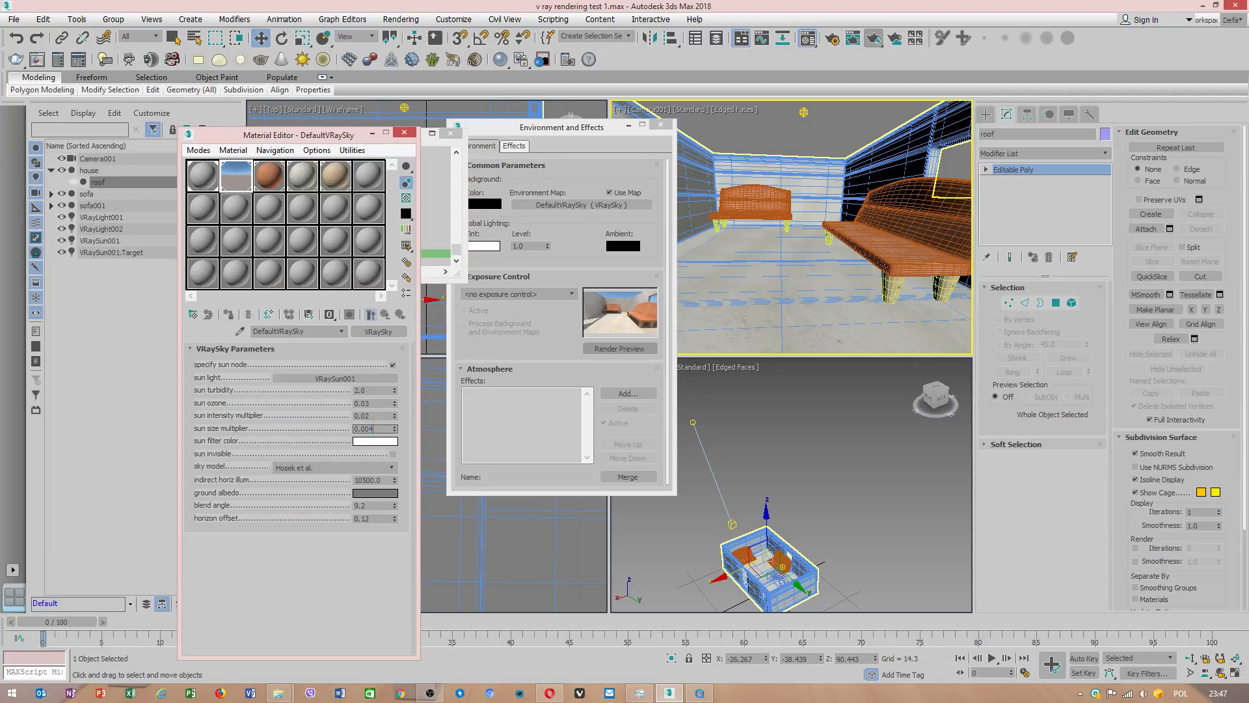
click(380, 416)
text(4)
click(383, 404)
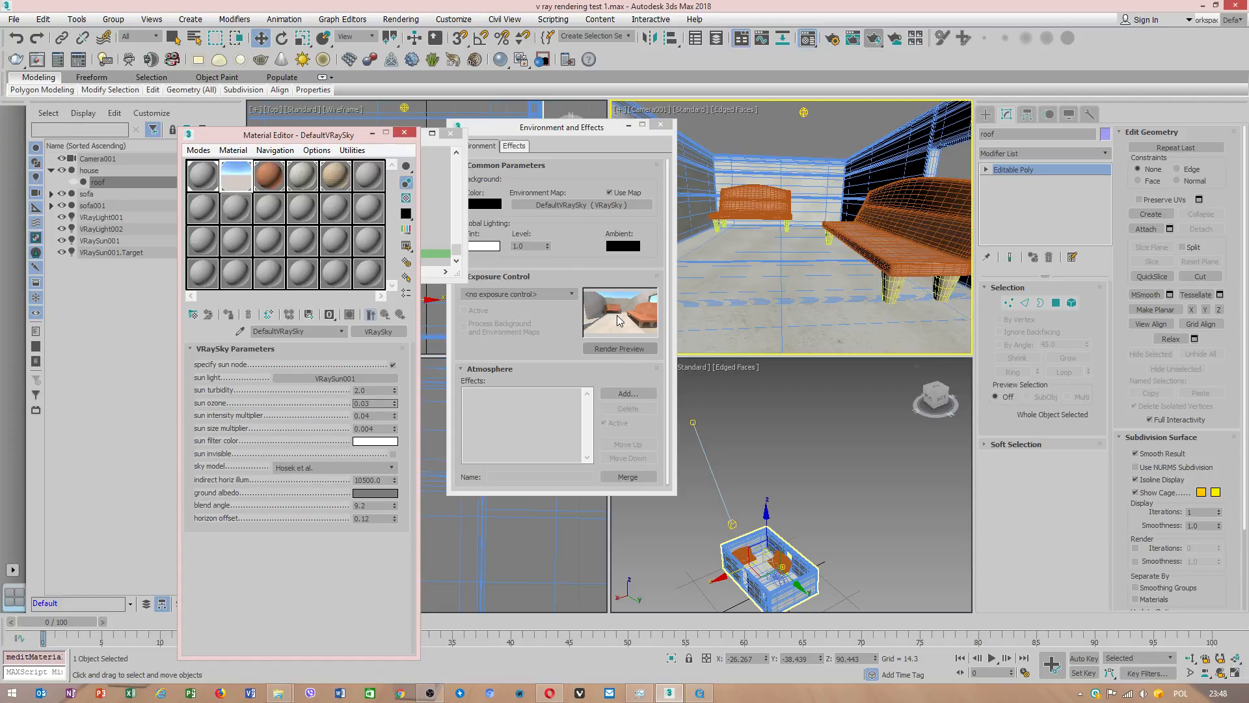
click(319, 351)
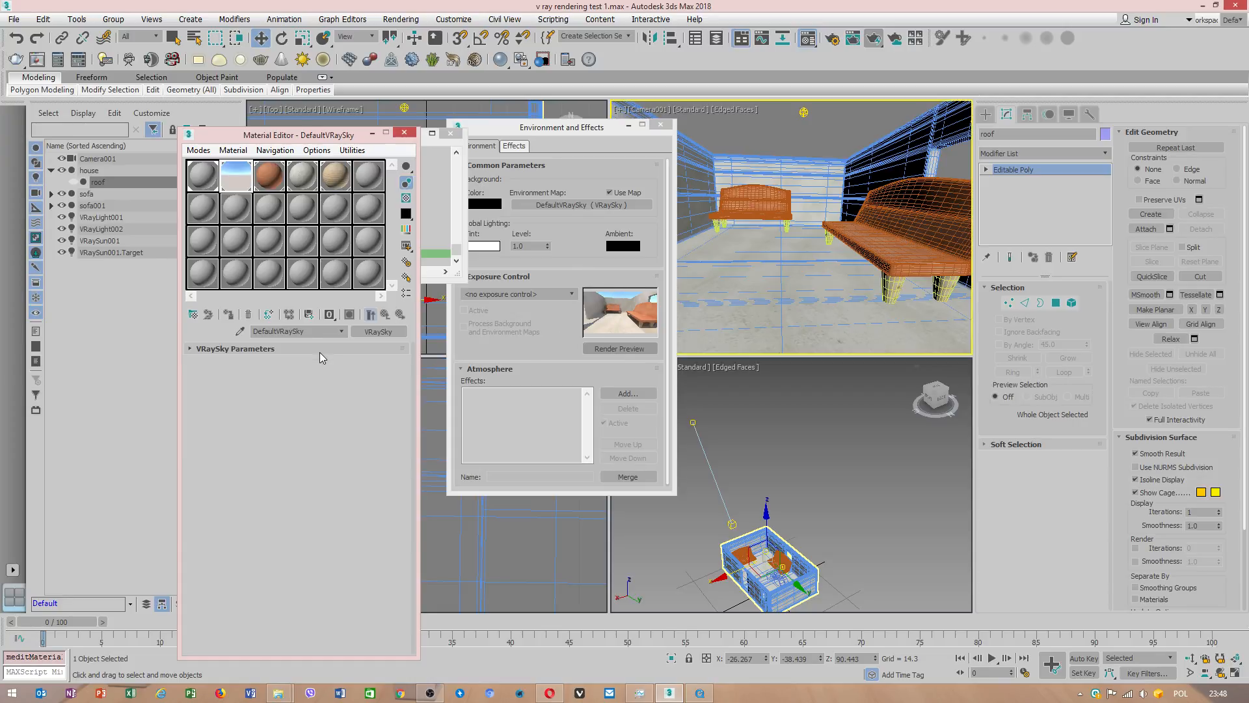
click(272, 348)
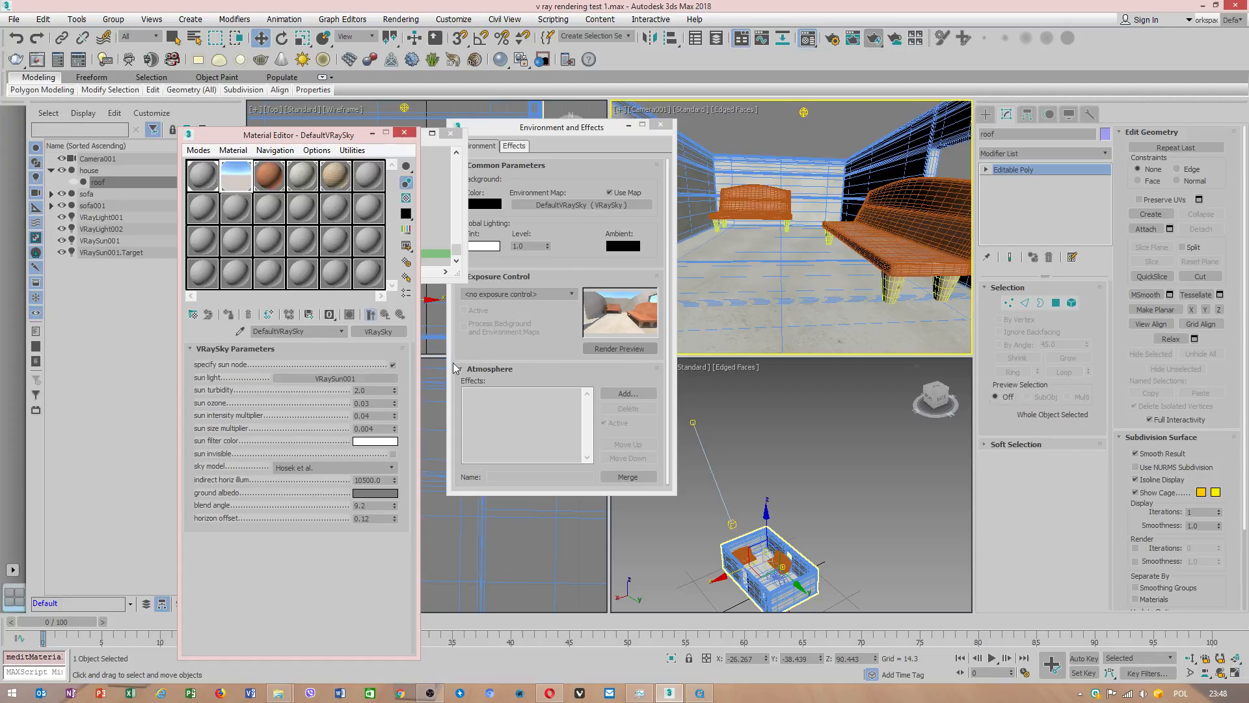
- Select the VRaySun light in the perspective view and set the V-Ray image sampler type to Progressive in Render Setup
click(693, 421)
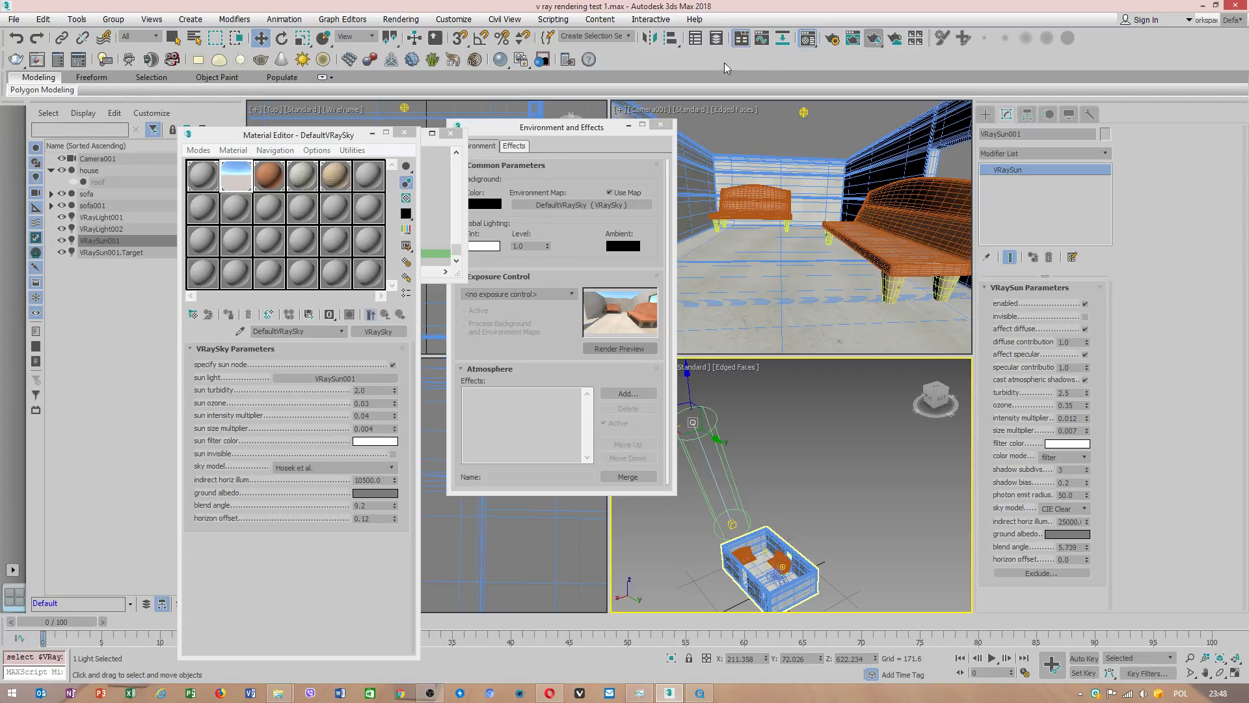
click(833, 40)
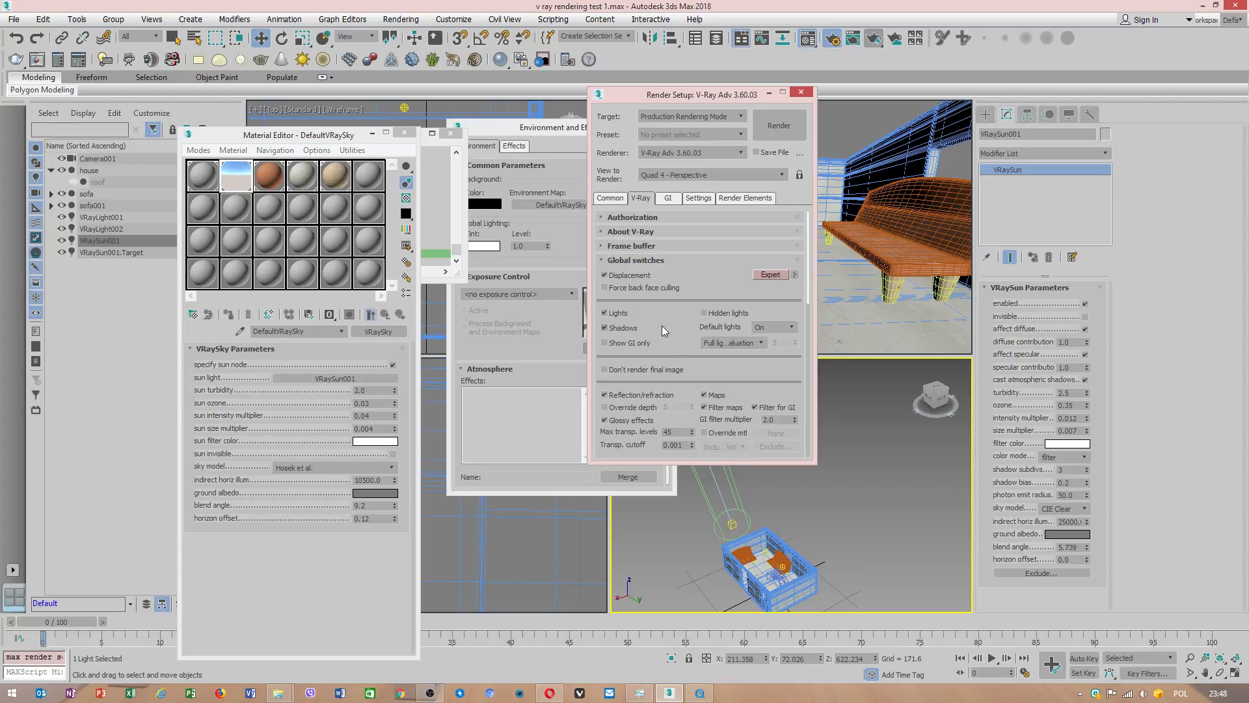
drag(678, 387, 674, 150)
click(685, 358)
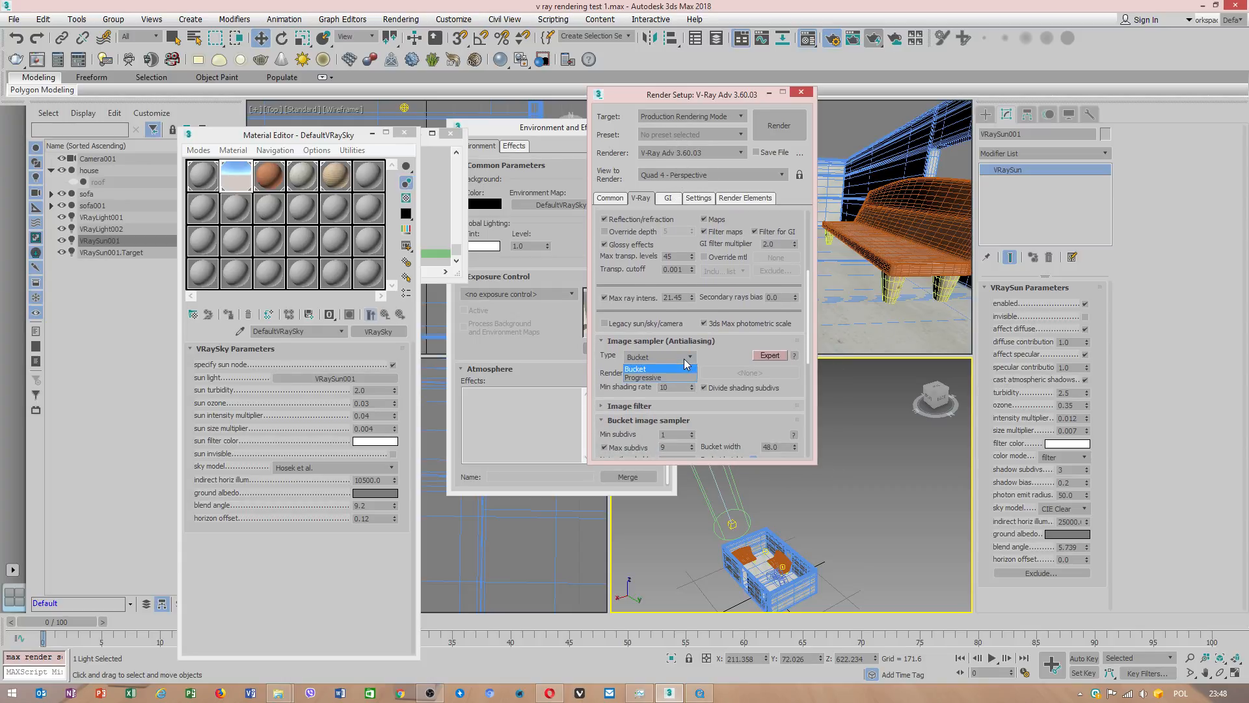
click(686, 377)
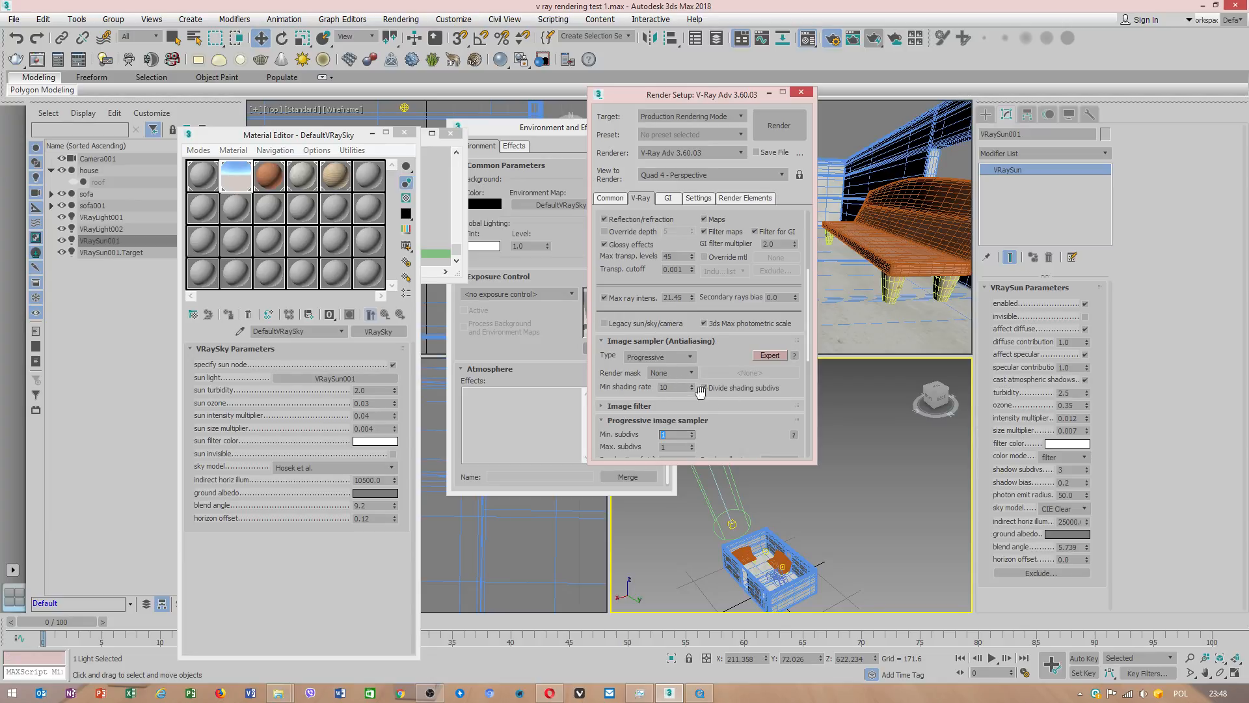
- Try a Subdivs mult. of 0.0 in the Global DMC settings
drag(740, 437, 713, 255)
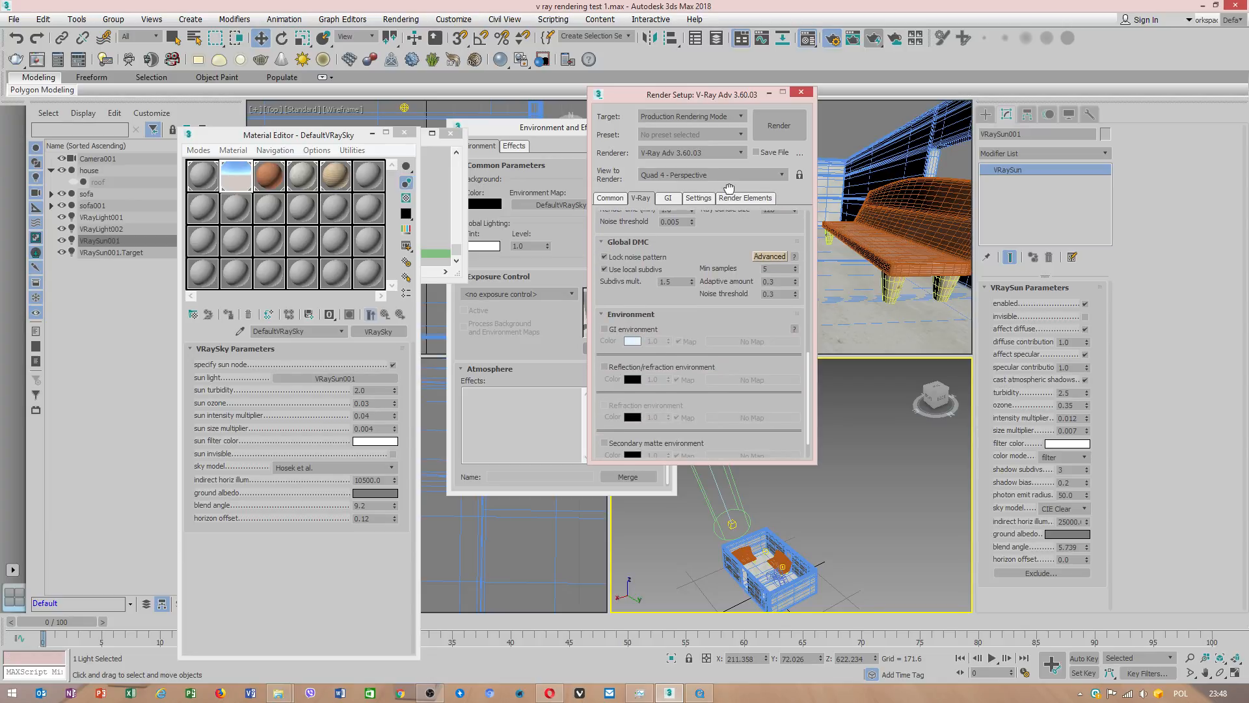
click(679, 279)
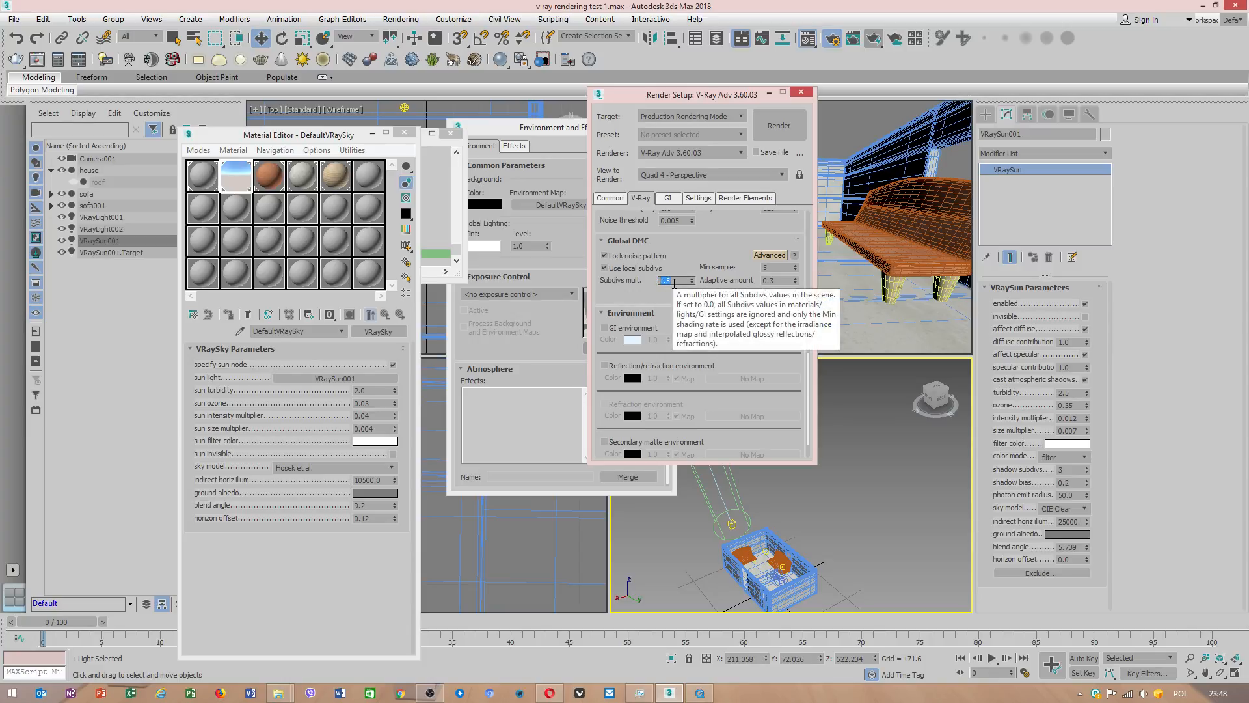
text(0)
drag(682, 267, 679, 404)
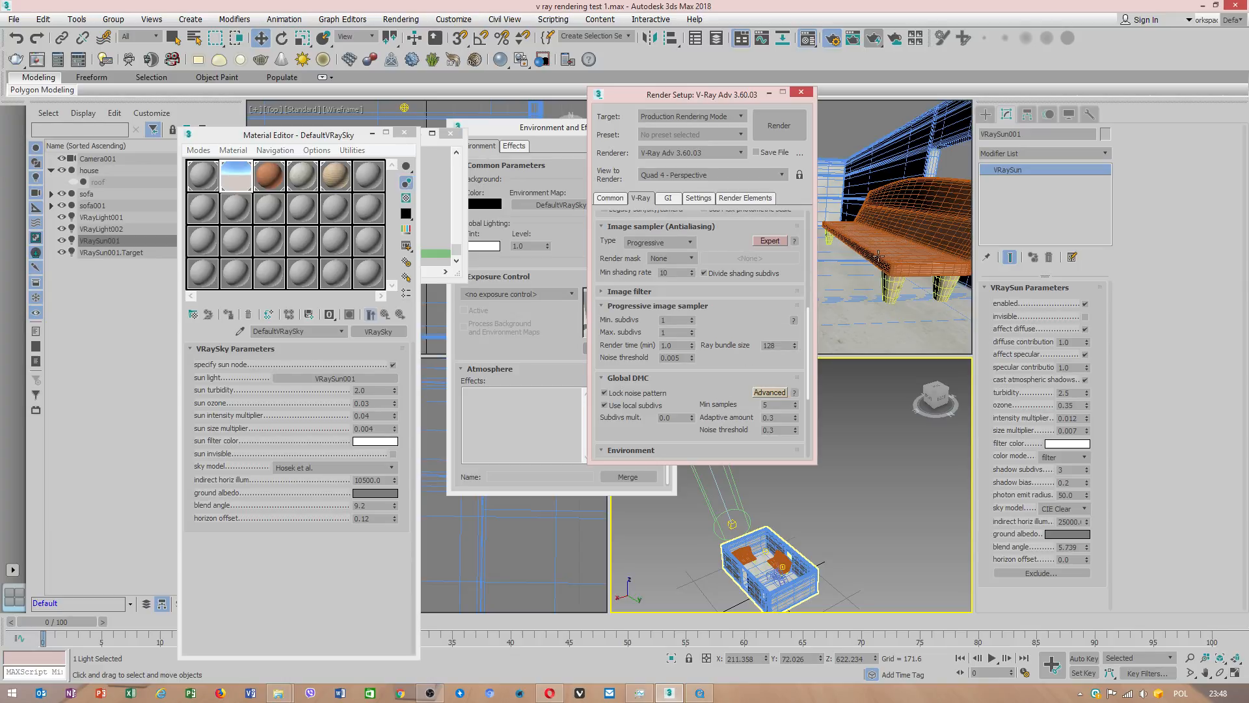
- Set the Global DMC Subdivs mult. to 1.0
double_click(665, 417)
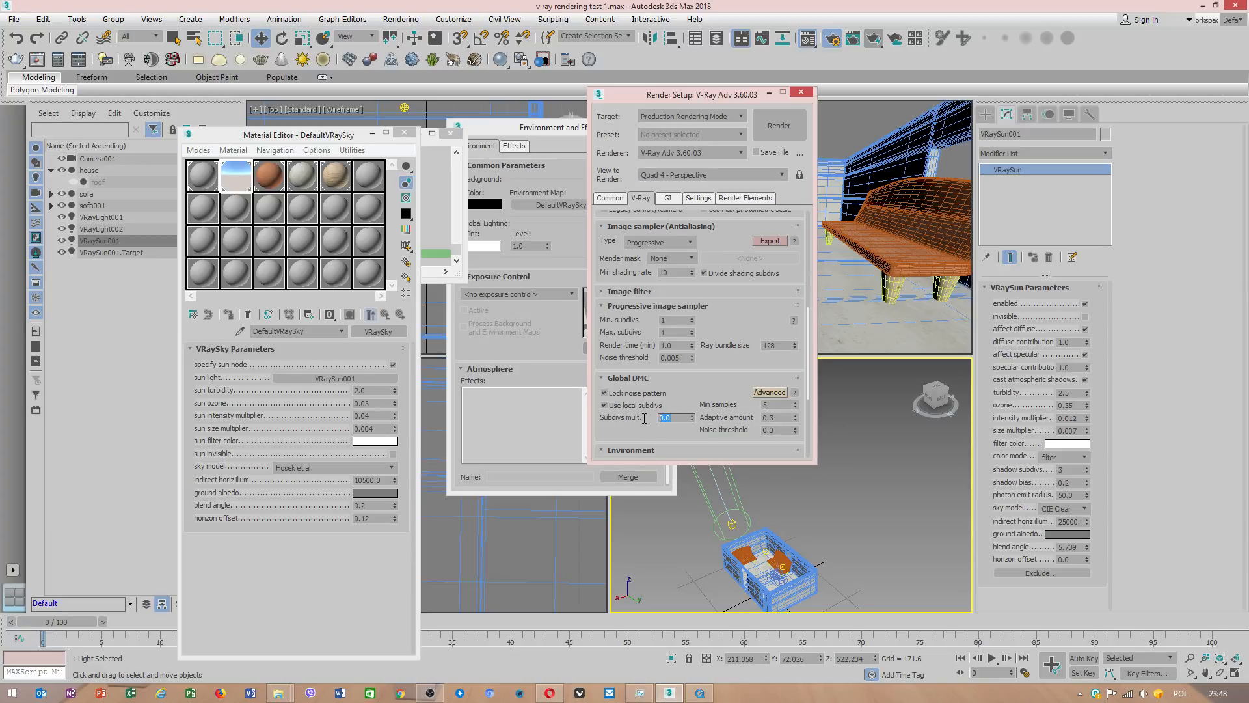
text(1.0)
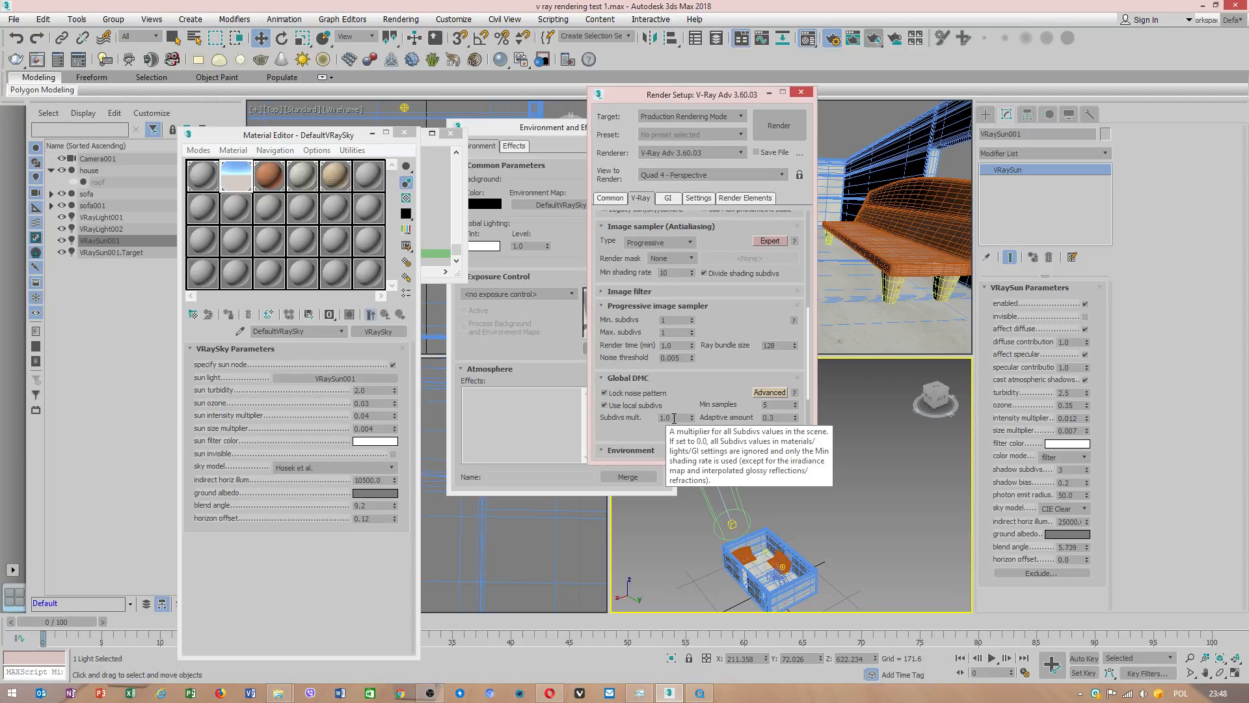
double_click(667, 419)
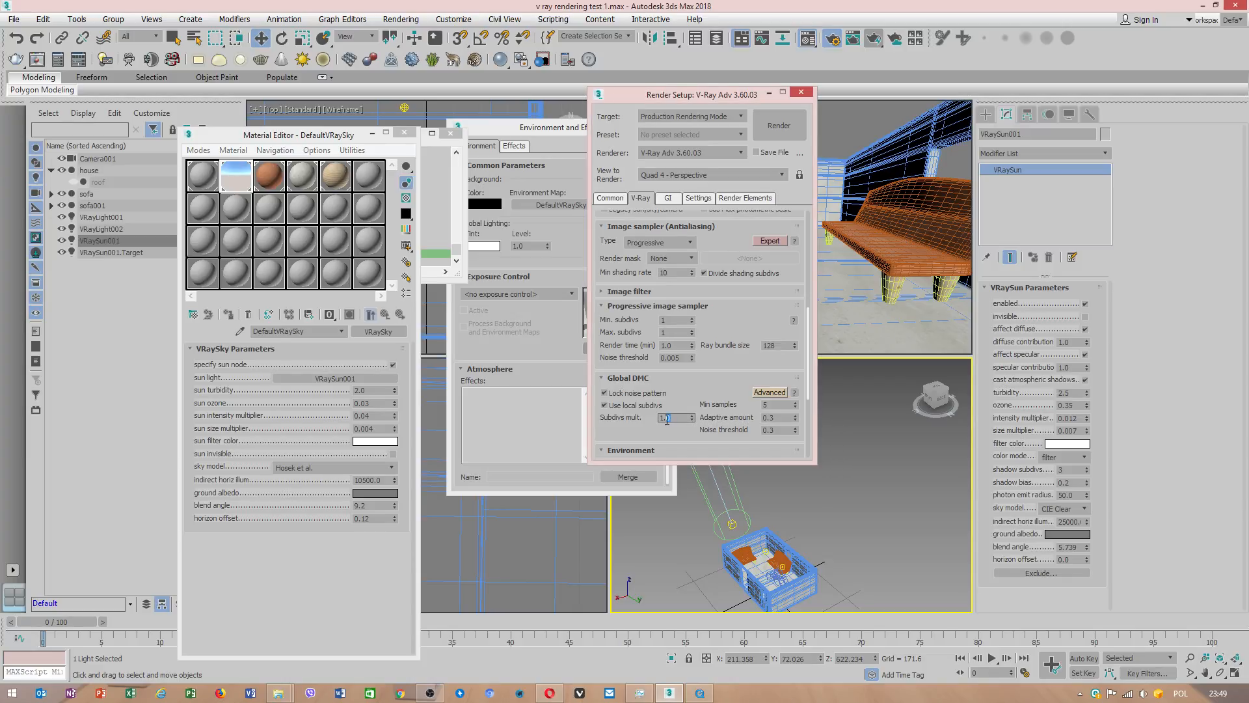
key(Return)
- Activate render elements and delete the existing VRayDenoiser element from the list
click(758, 200)
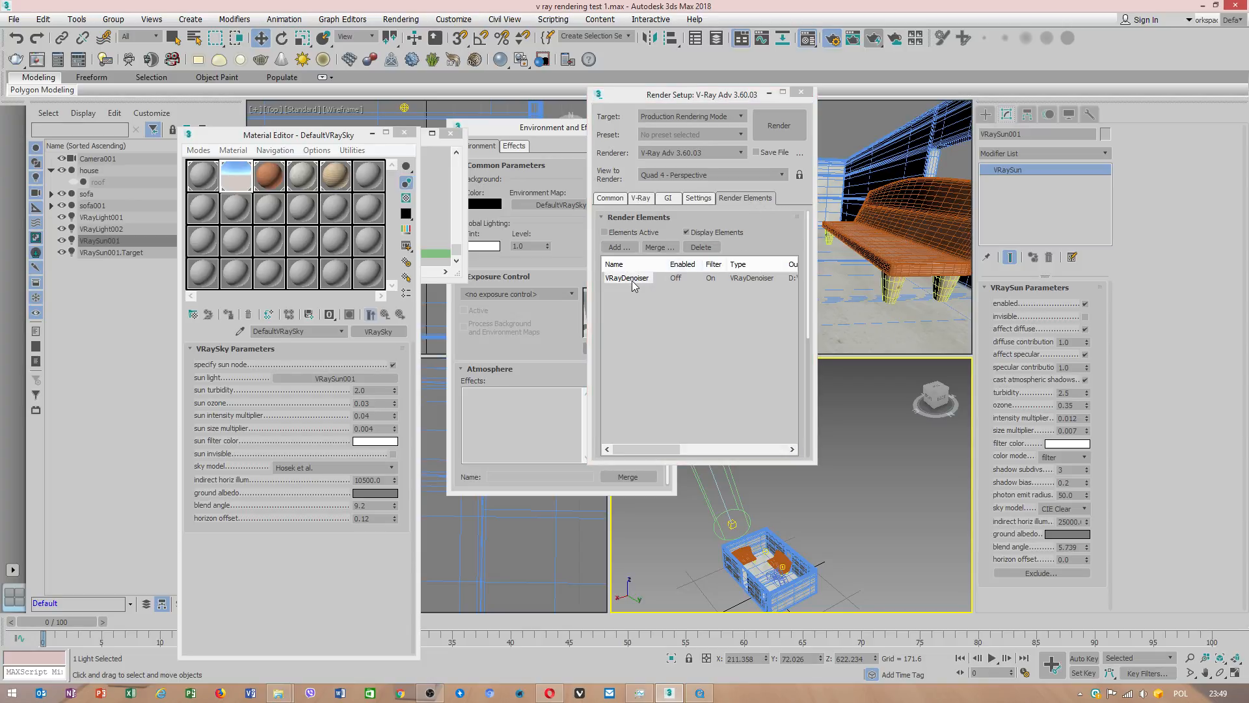
click(608, 231)
click(606, 232)
click(606, 233)
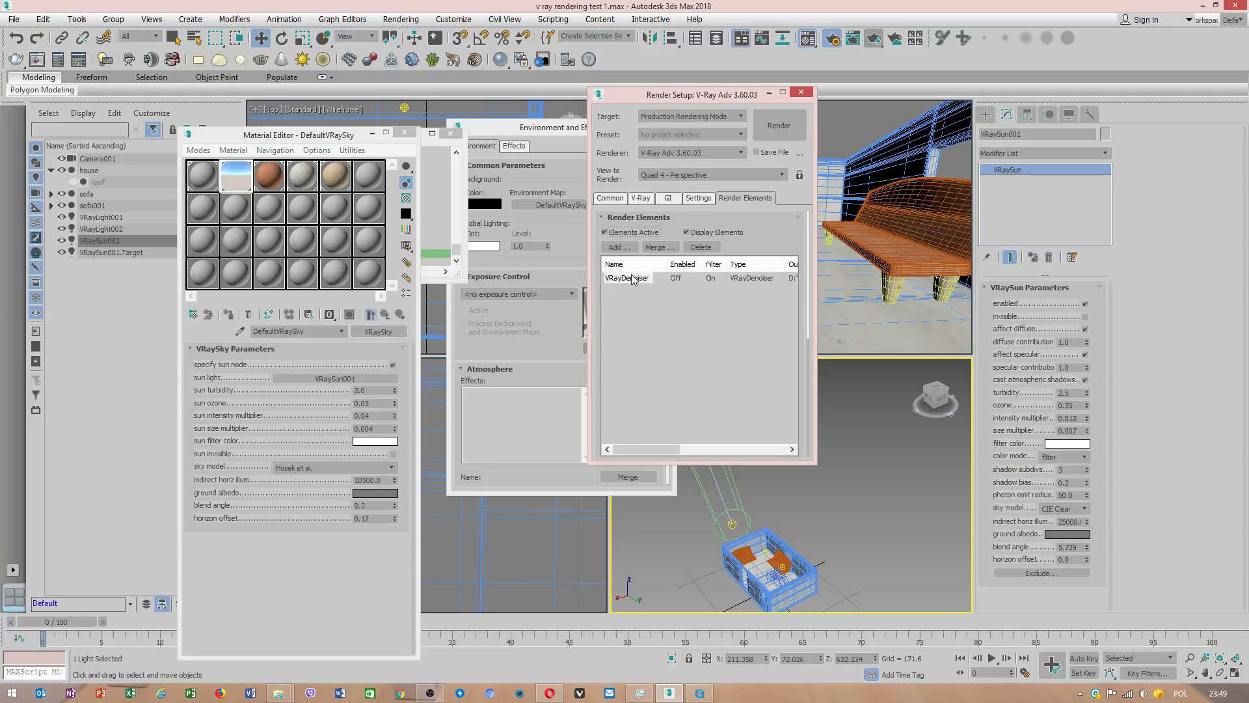
click(701, 247)
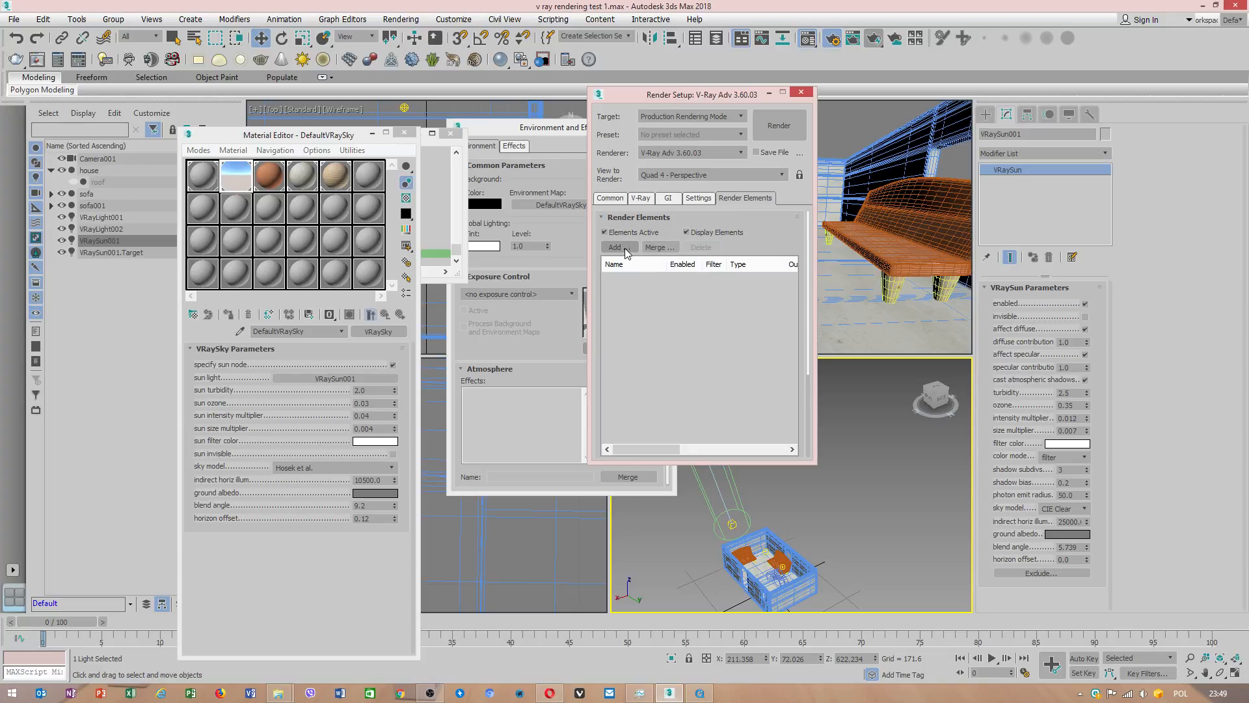
- Add a new VRayDenoiser render element and enable it in the selected element parameters
click(614, 248)
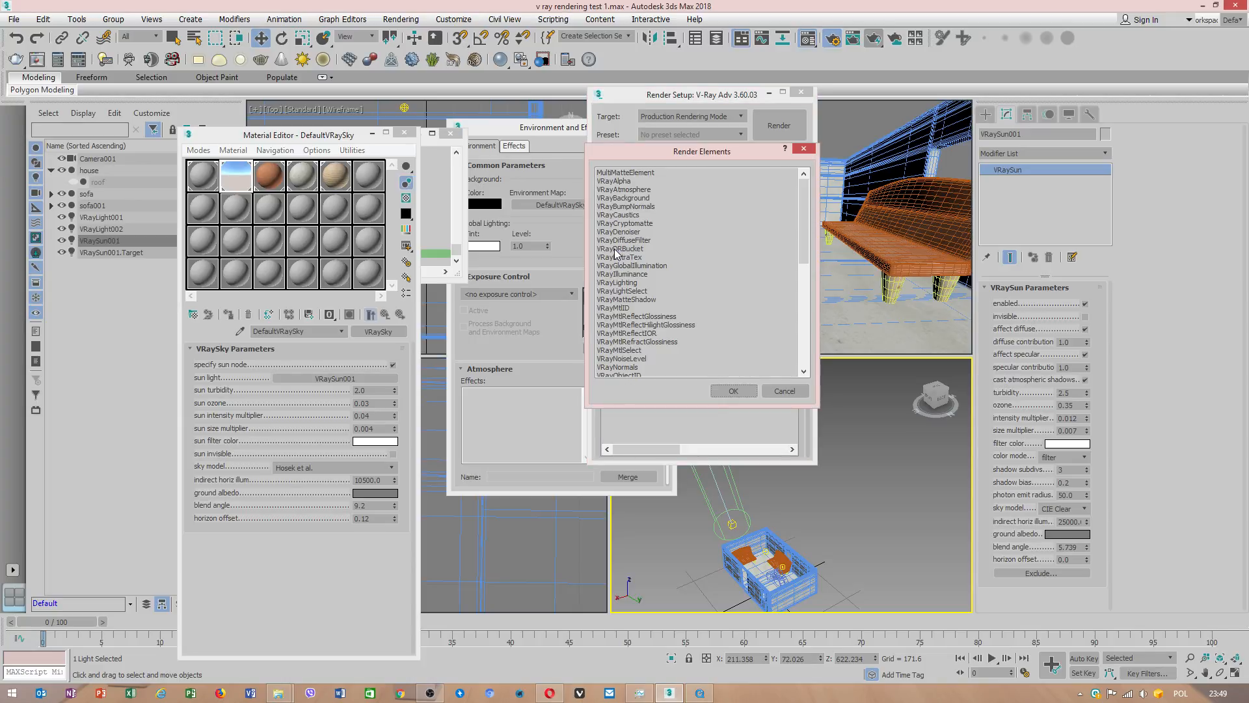
click(783, 391)
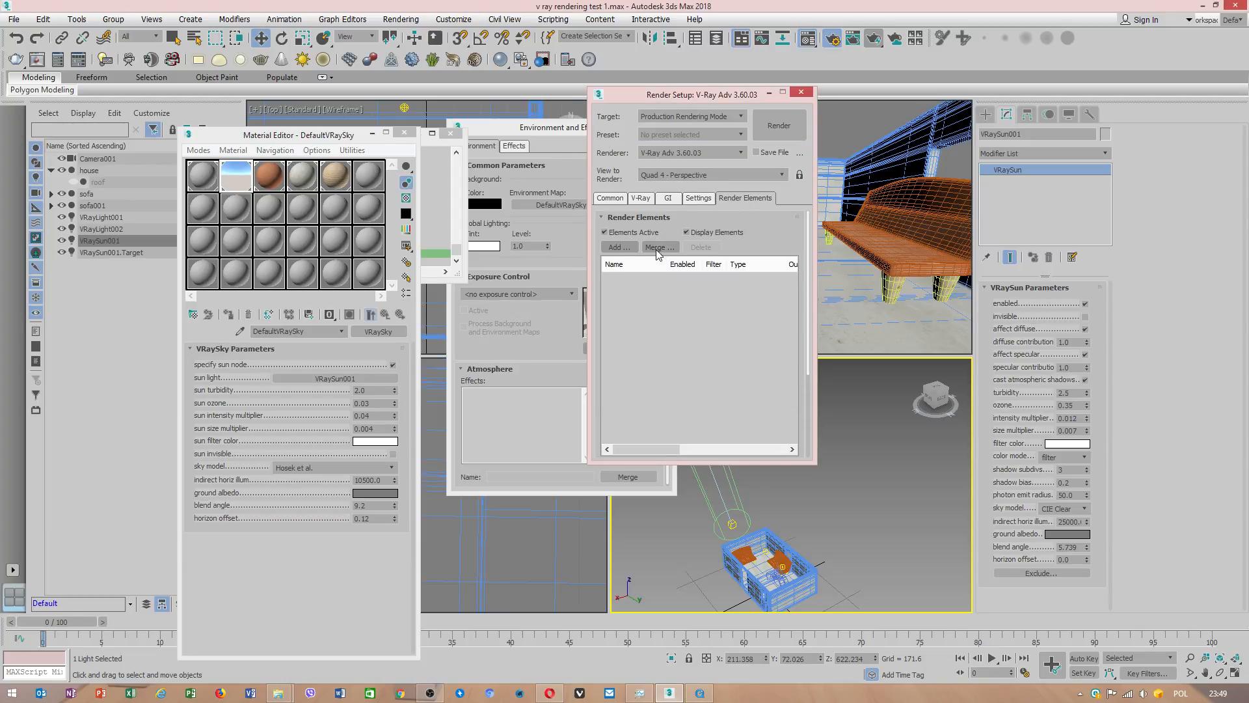
click(631, 248)
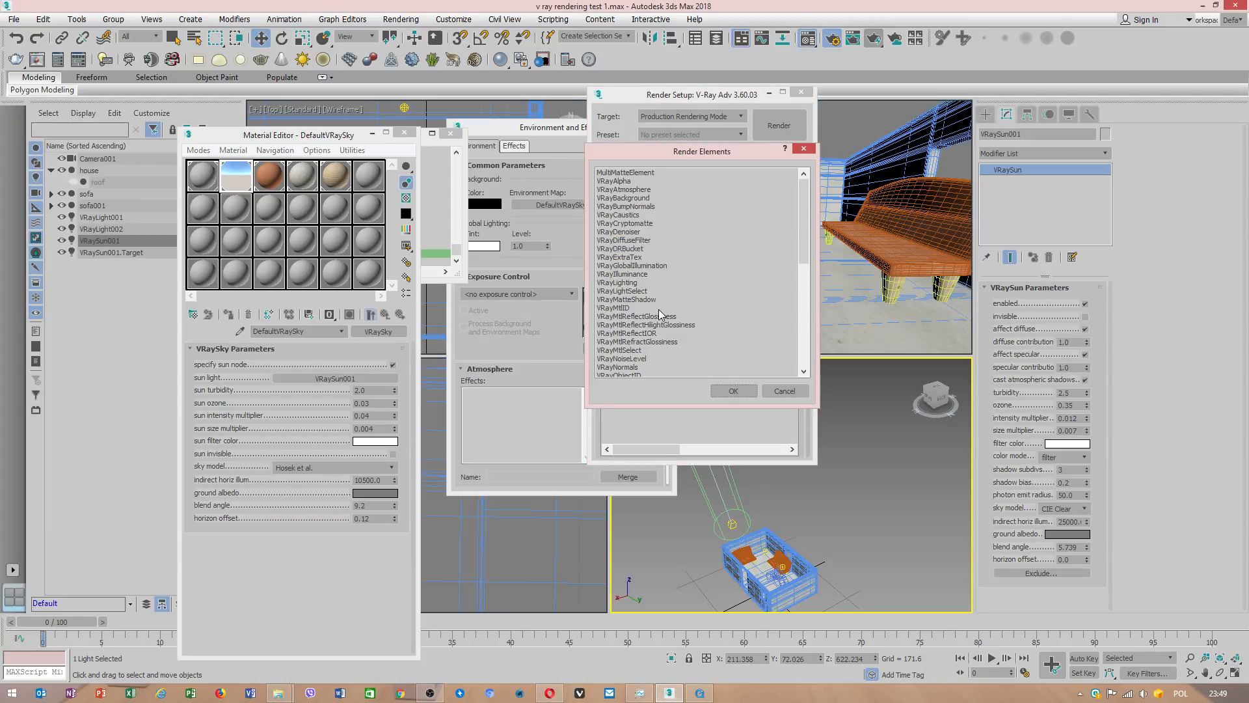
double_click(632, 233)
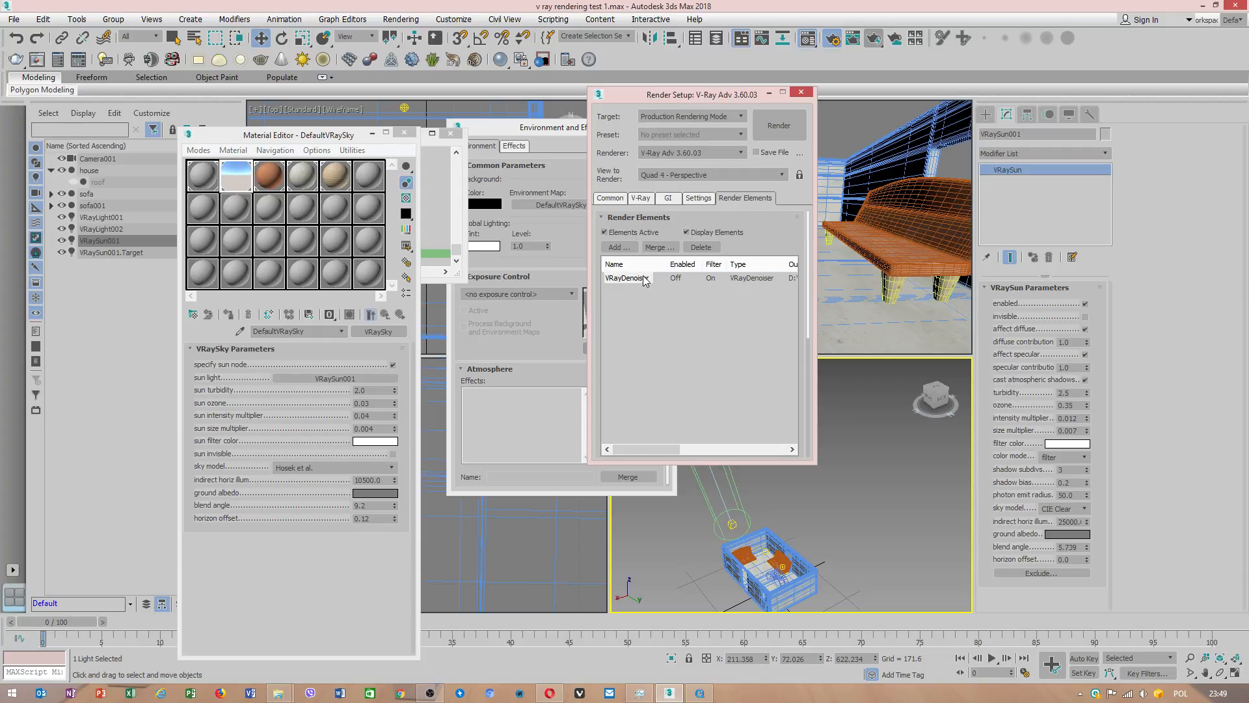
scroll(758, 254, down, 3)
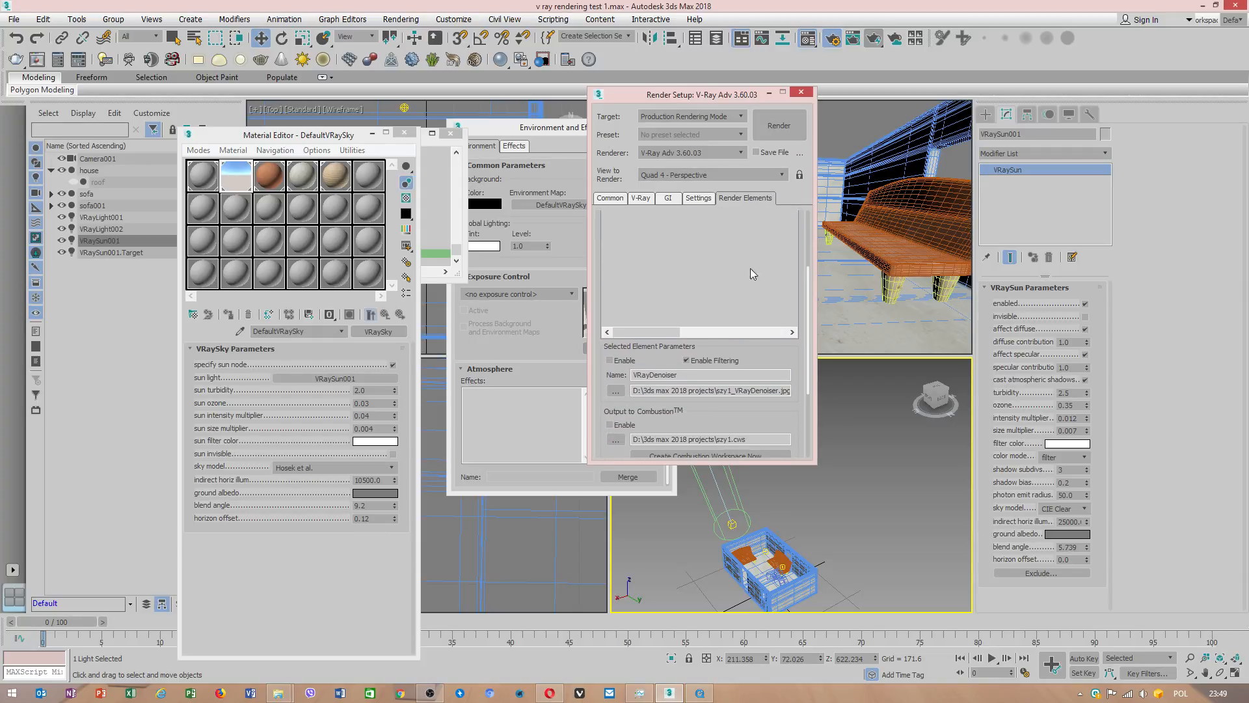
click(610, 360)
scroll(773, 352, down, 3)
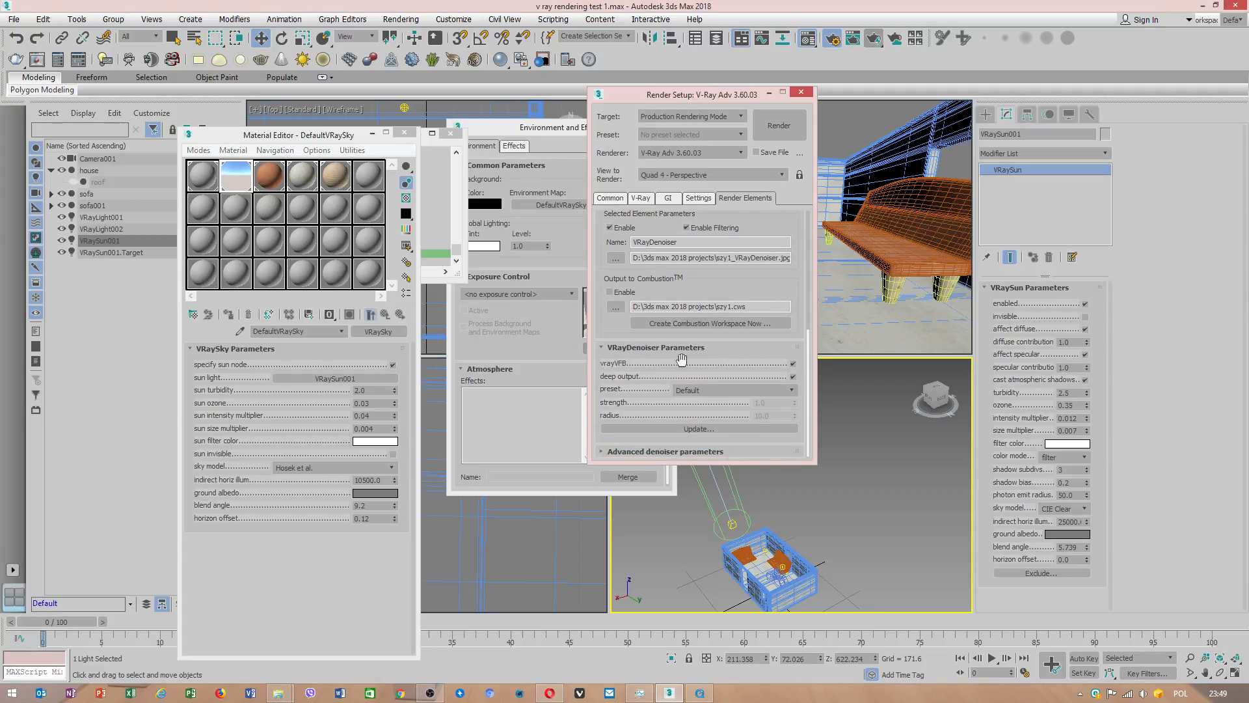
- Set the VRayDenoiser preset to Custom with strength 1.33 and radius 4.216, and update the denoiser
click(682, 393)
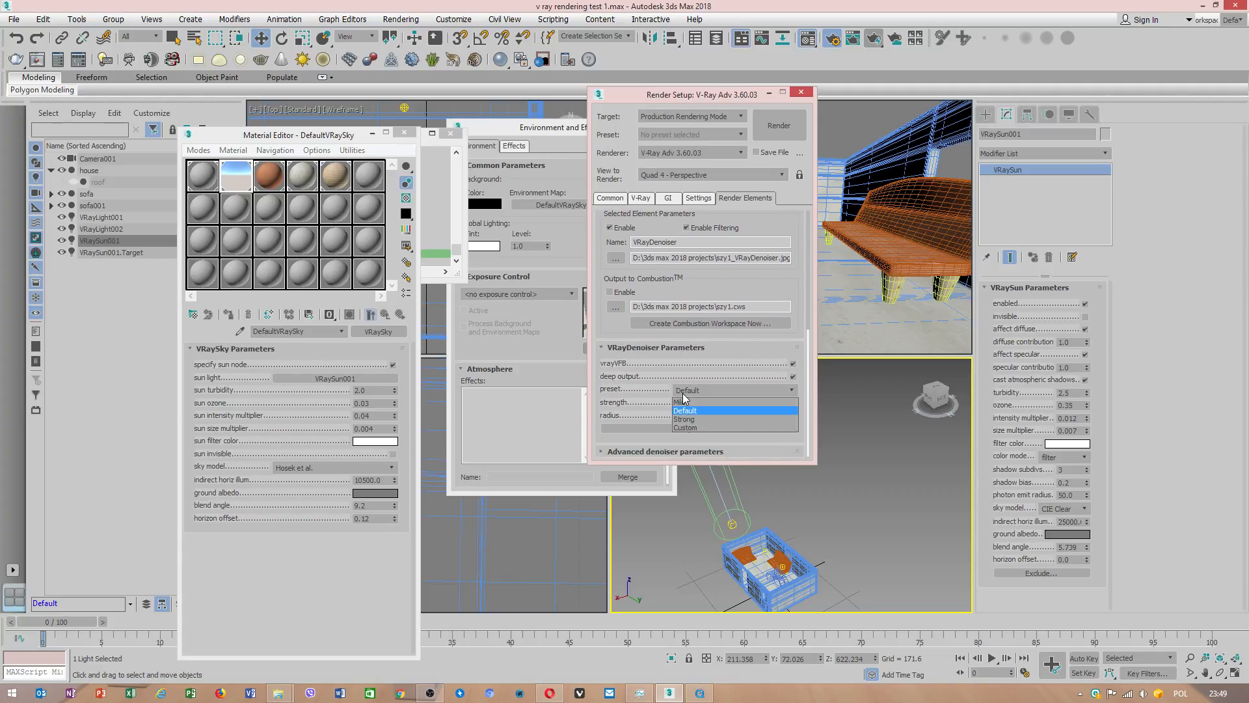
click(688, 428)
drag(793, 416, 794, 382)
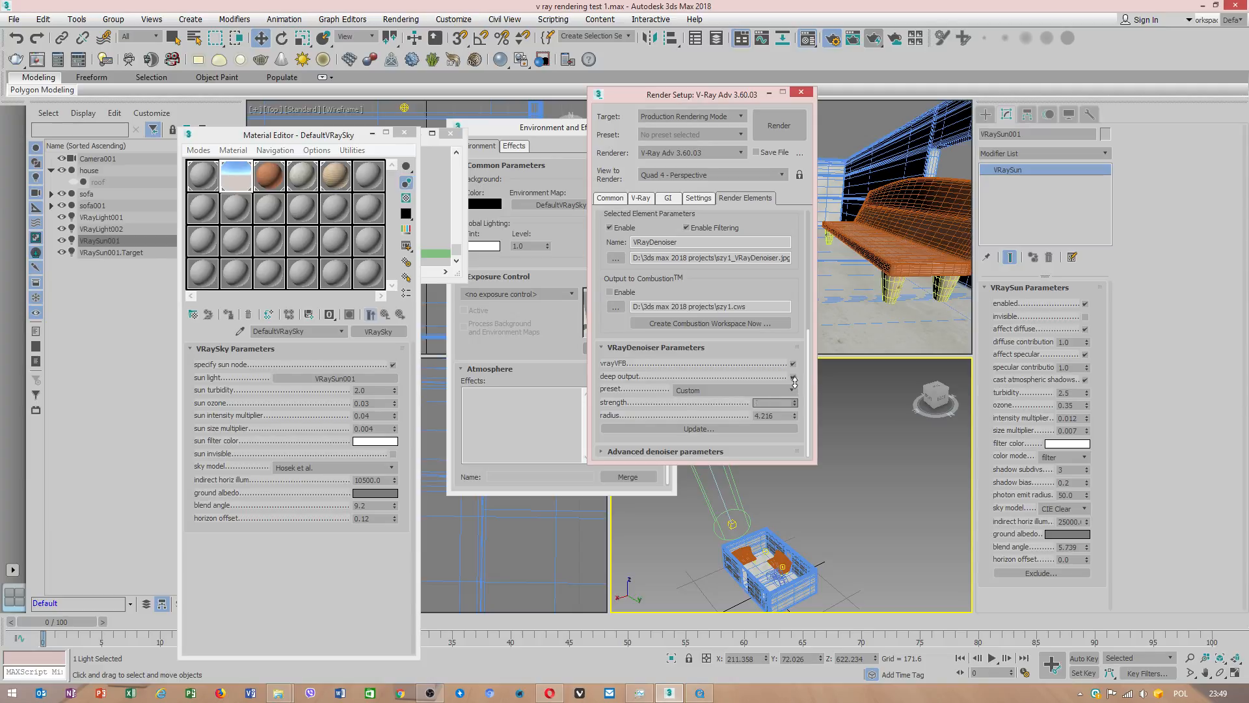
click(688, 431)
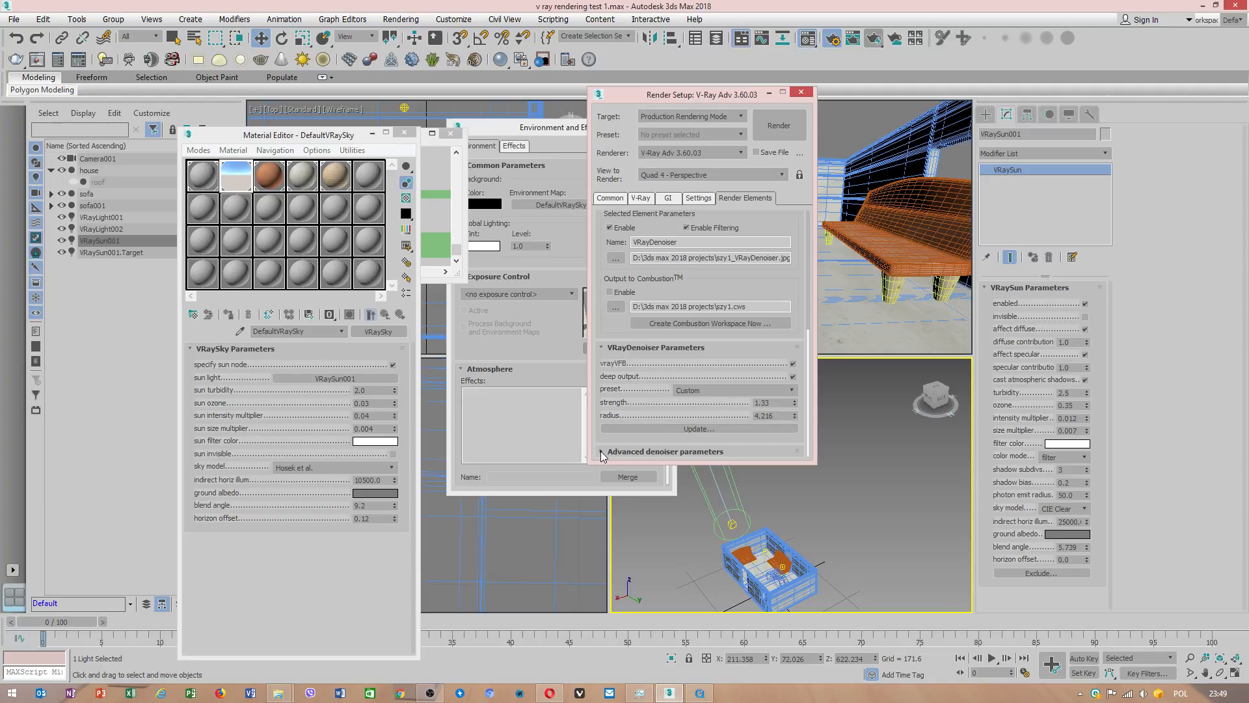
- Expand the advanced denoiser parameters and set the generation of render elements to Manual
click(653, 452)
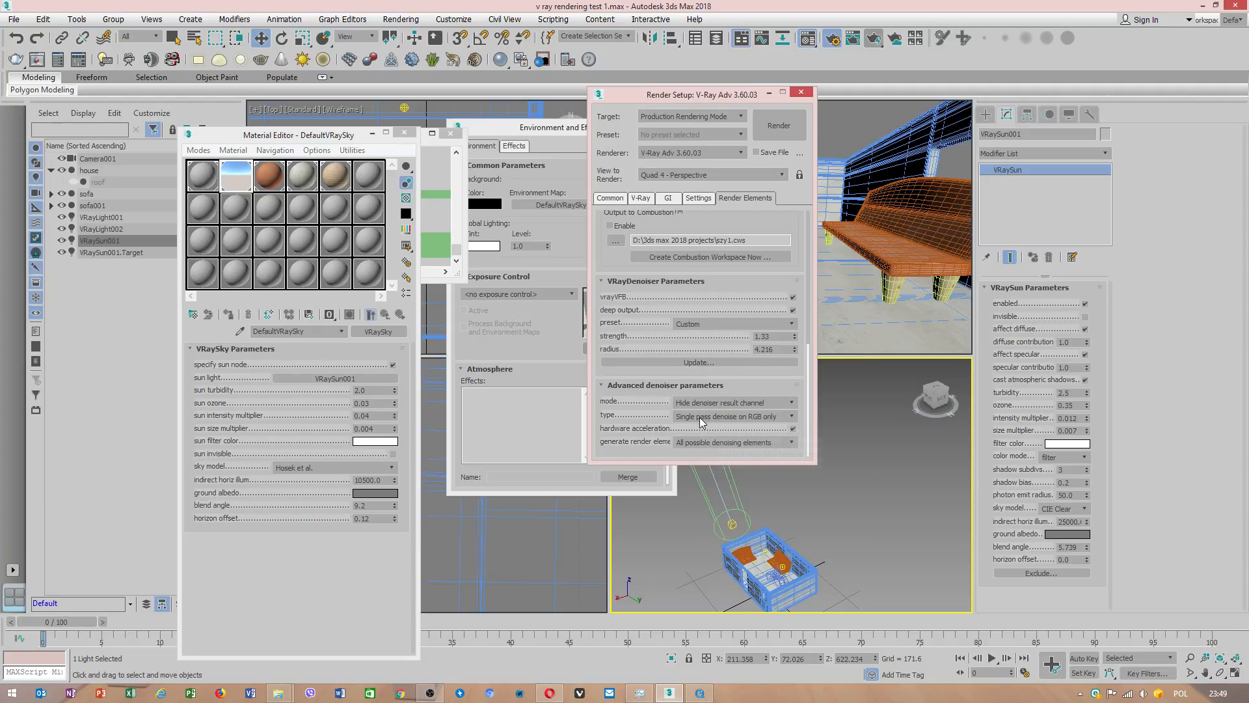
mouse_move(700, 421)
click(718, 443)
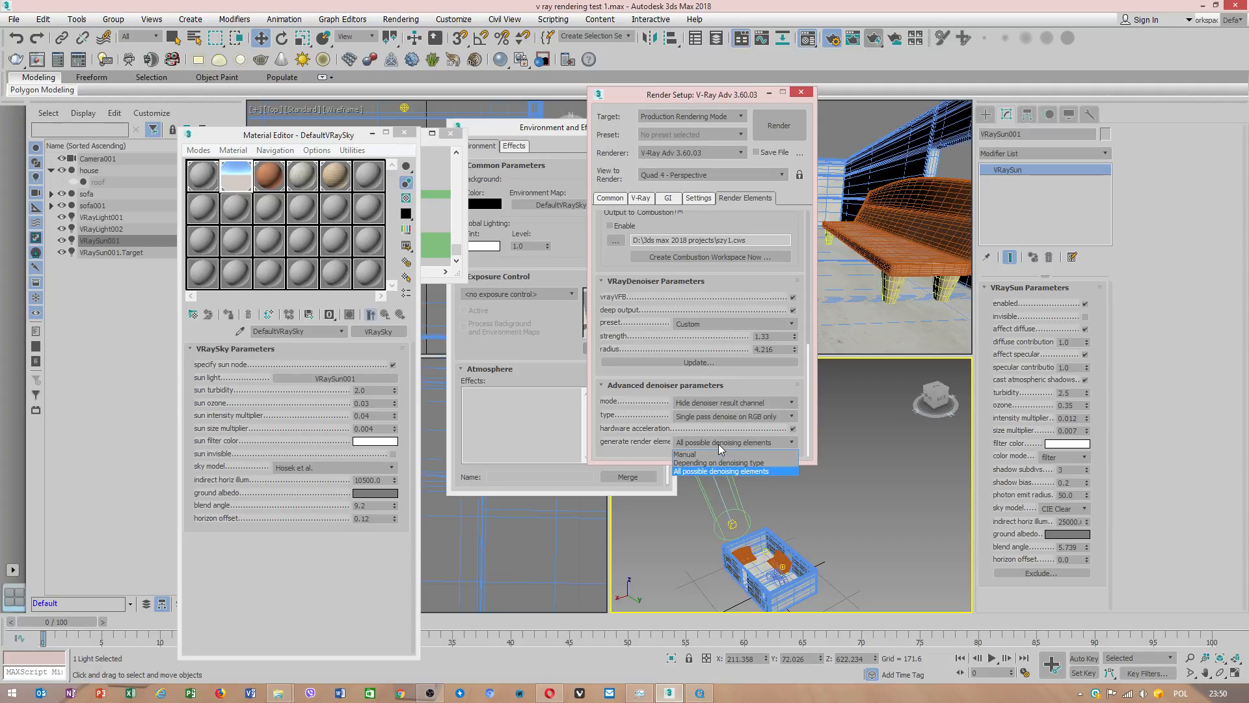
click(708, 454)
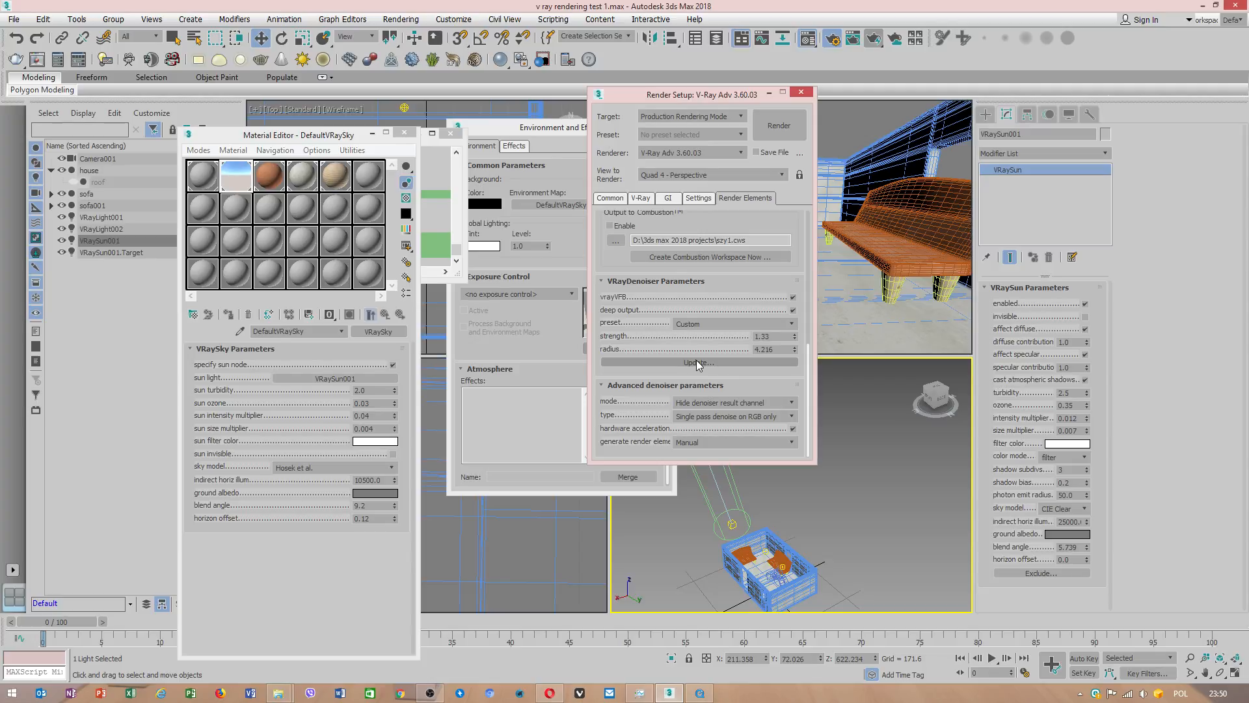
- Save the scene file with the current render settings
click(14, 20)
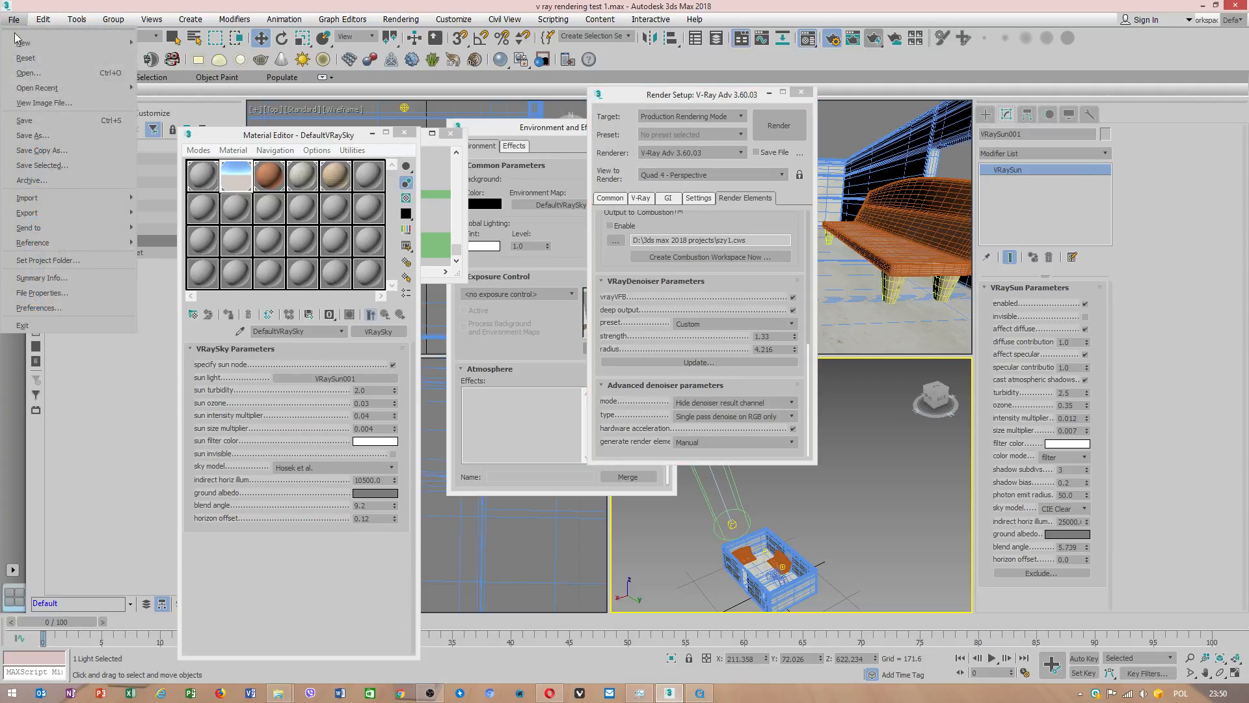
click(26, 121)
click(673, 404)
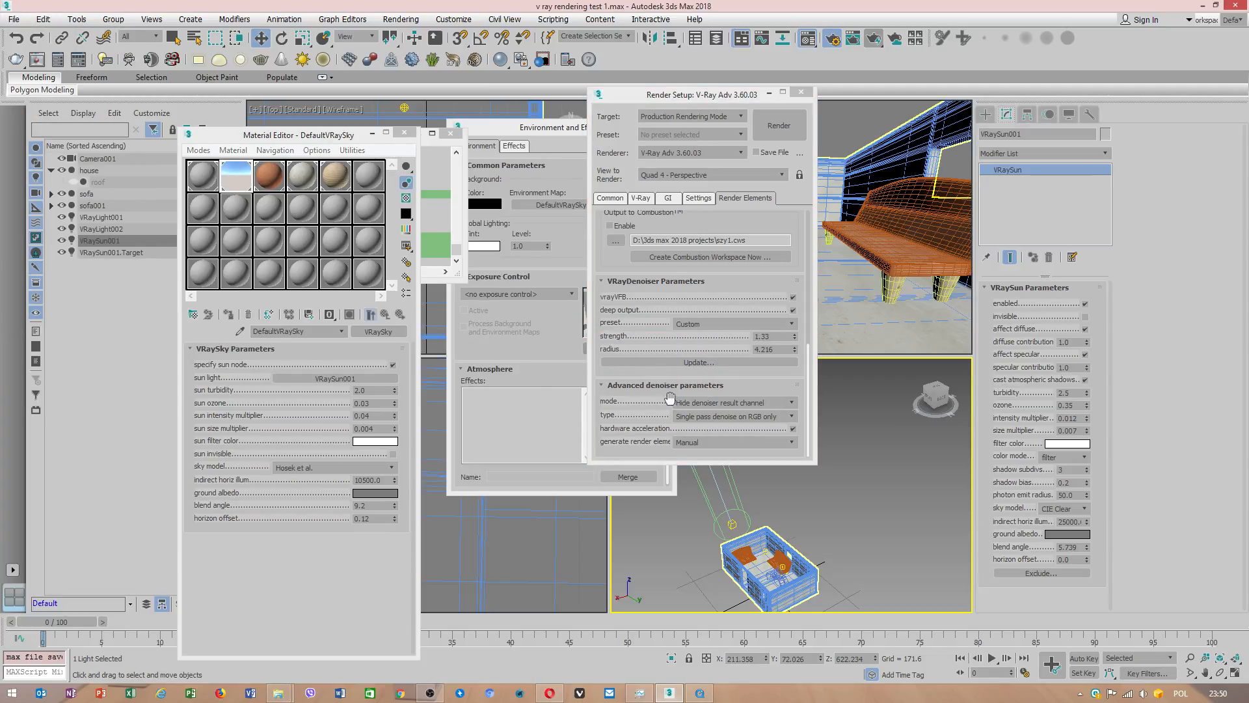
- Switch to File Explorer and open the obs studio projects folder on the folder 2018 (D:) drive
click(13, 20)
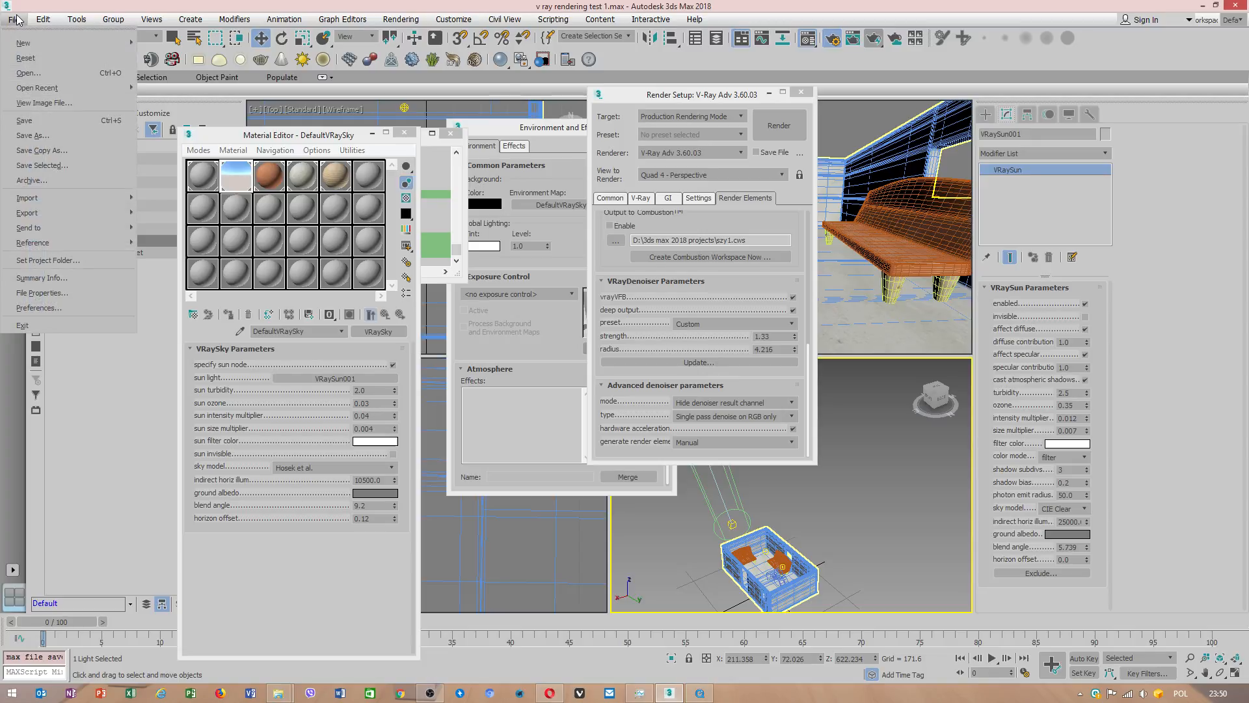
click(12, 693)
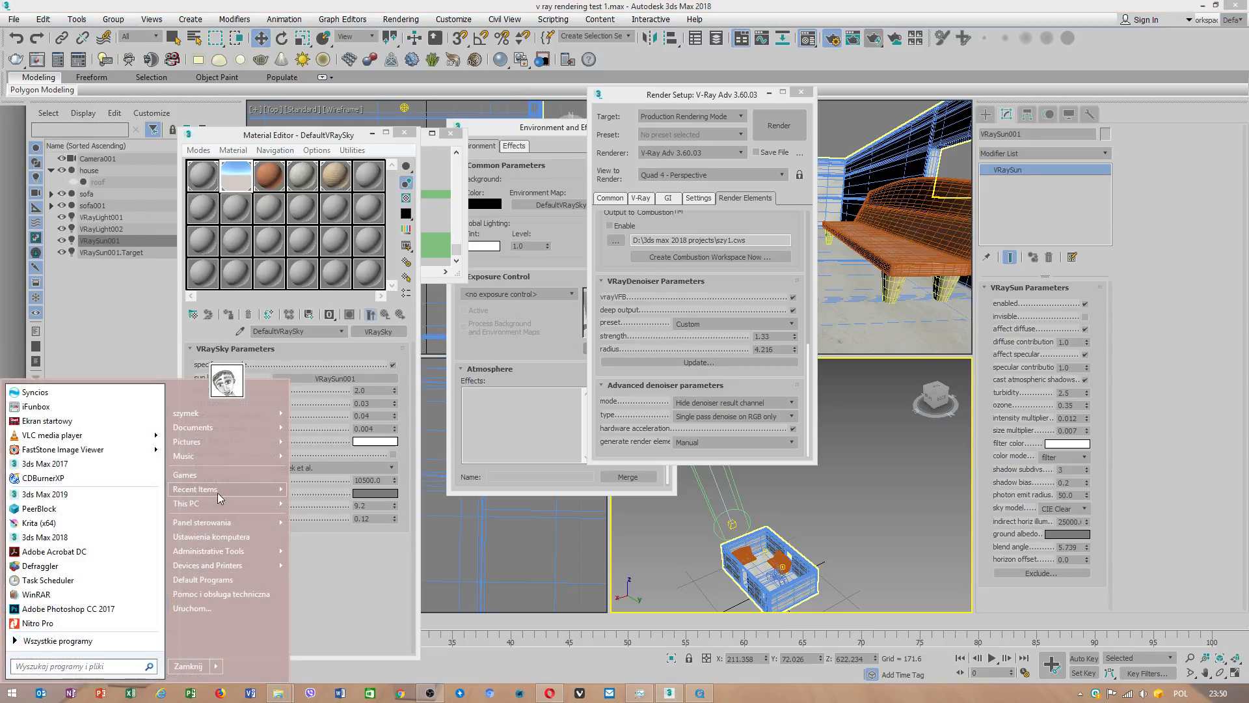
click(217, 501)
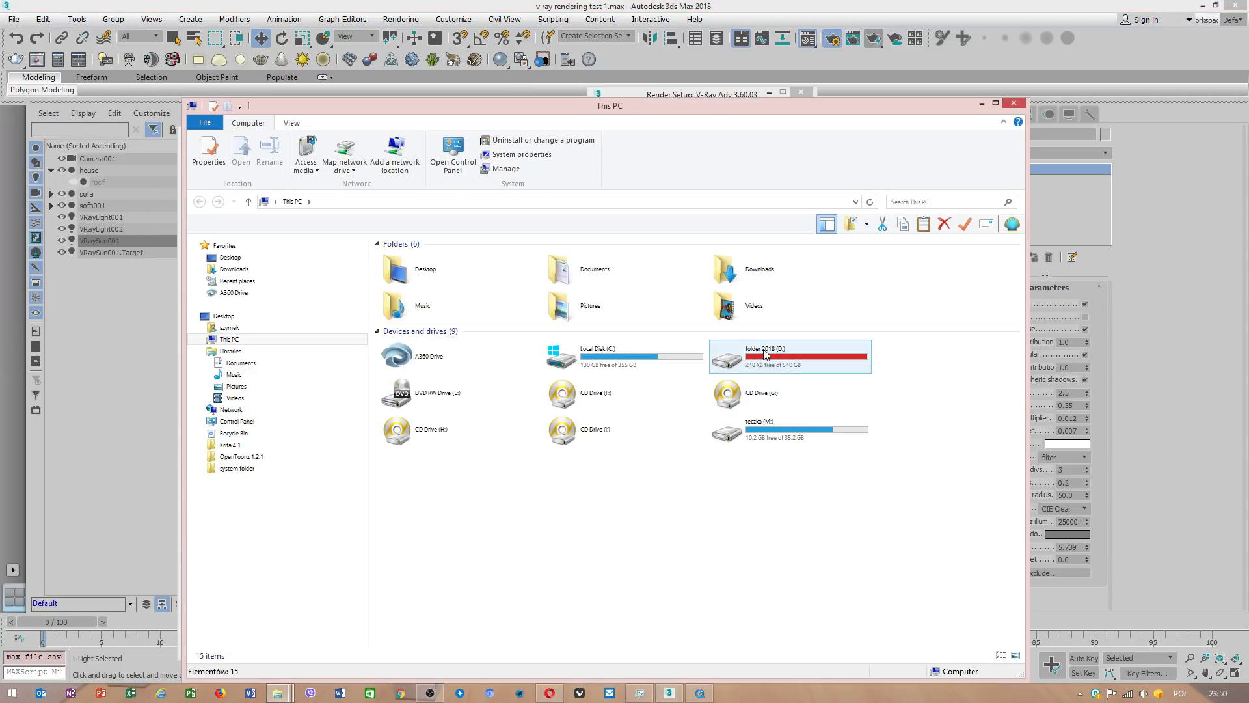
click(765, 353)
double_click(765, 353)
scroll(813, 456, down, 5)
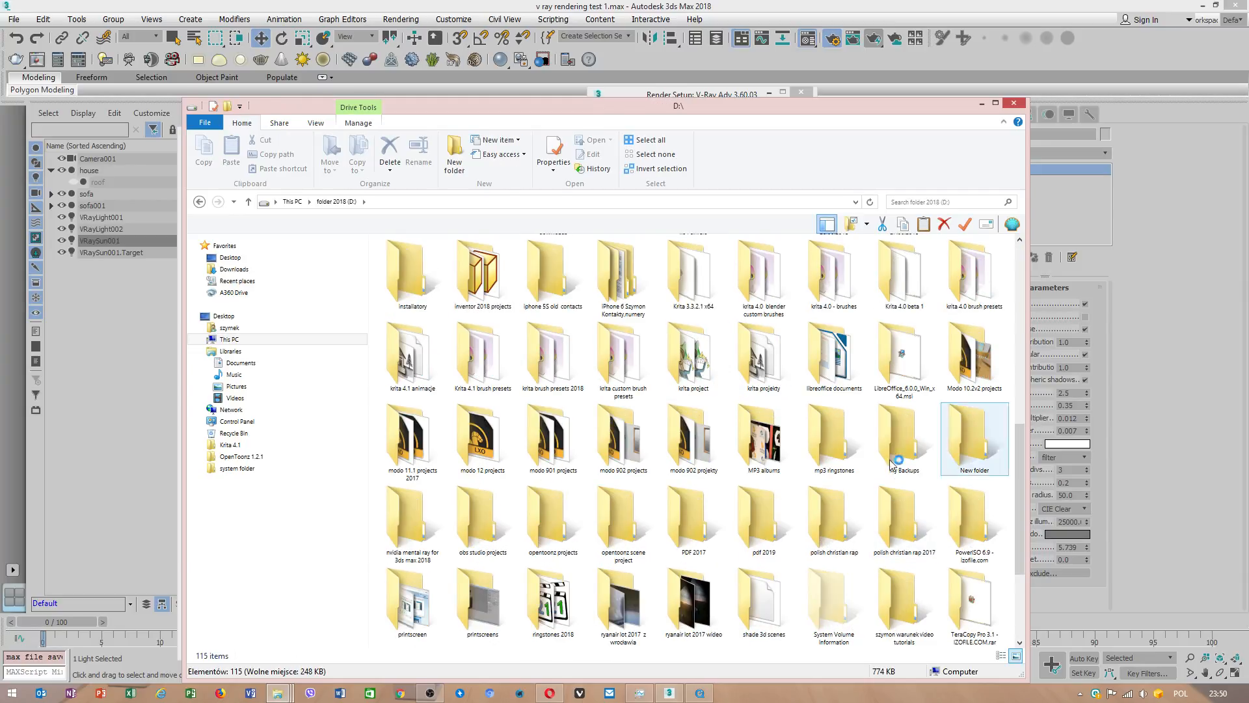
double_click(482, 519)
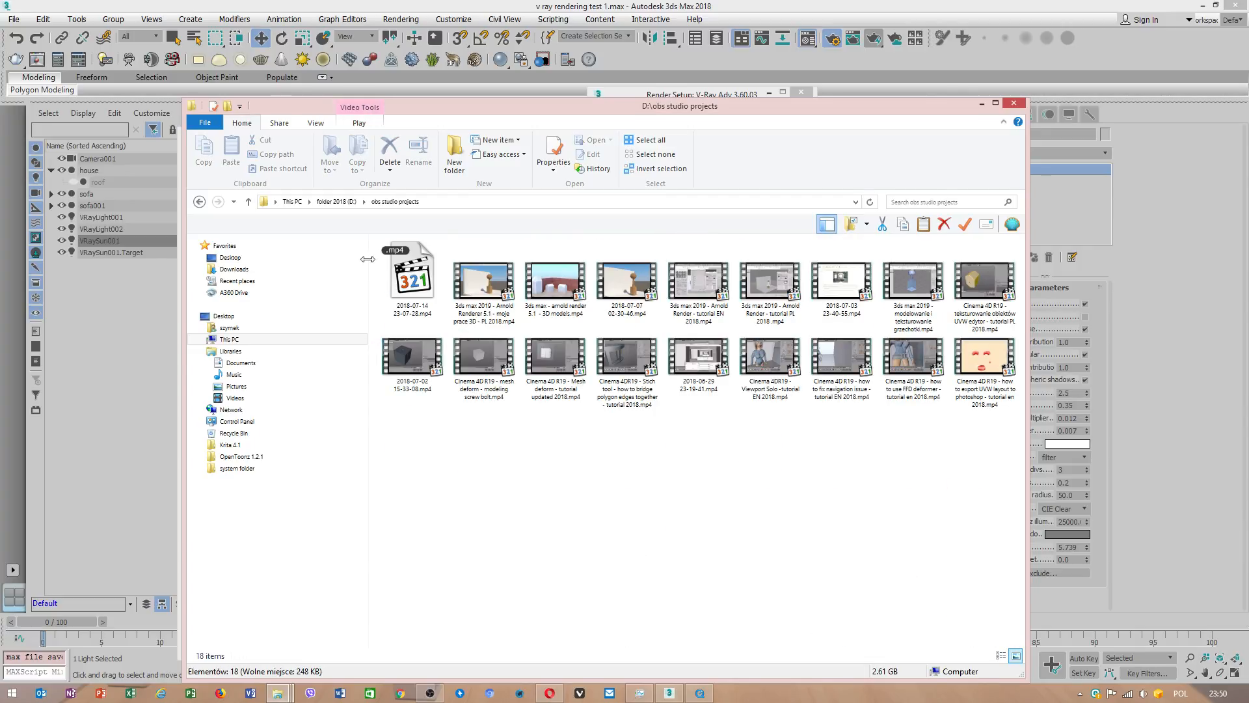
- Delete all video files in the obs studio projects folder, return to This PC and minimize the file window
drag(373, 250, 1015, 406)
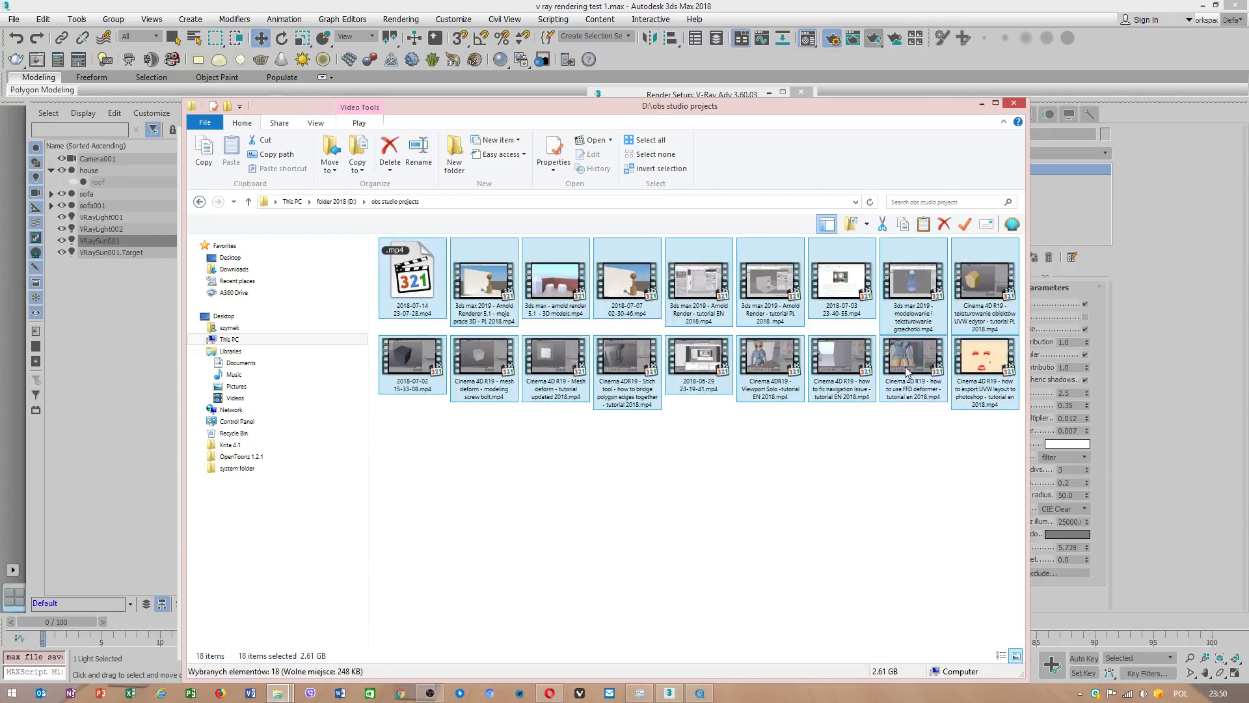
right_click(909, 369)
click(931, 643)
click(294, 203)
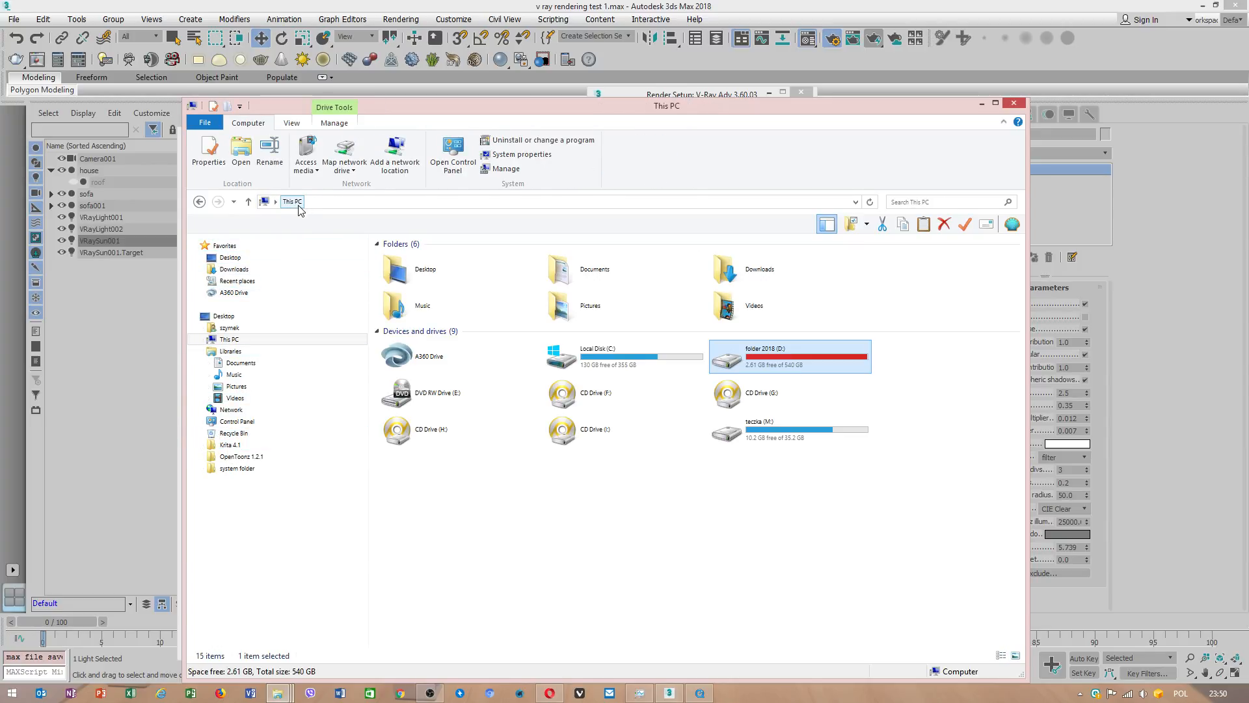
click(981, 104)
- Save the scene in 3ds Max under the existing name v ray rendering test 1.max, replacing that file
click(13, 19)
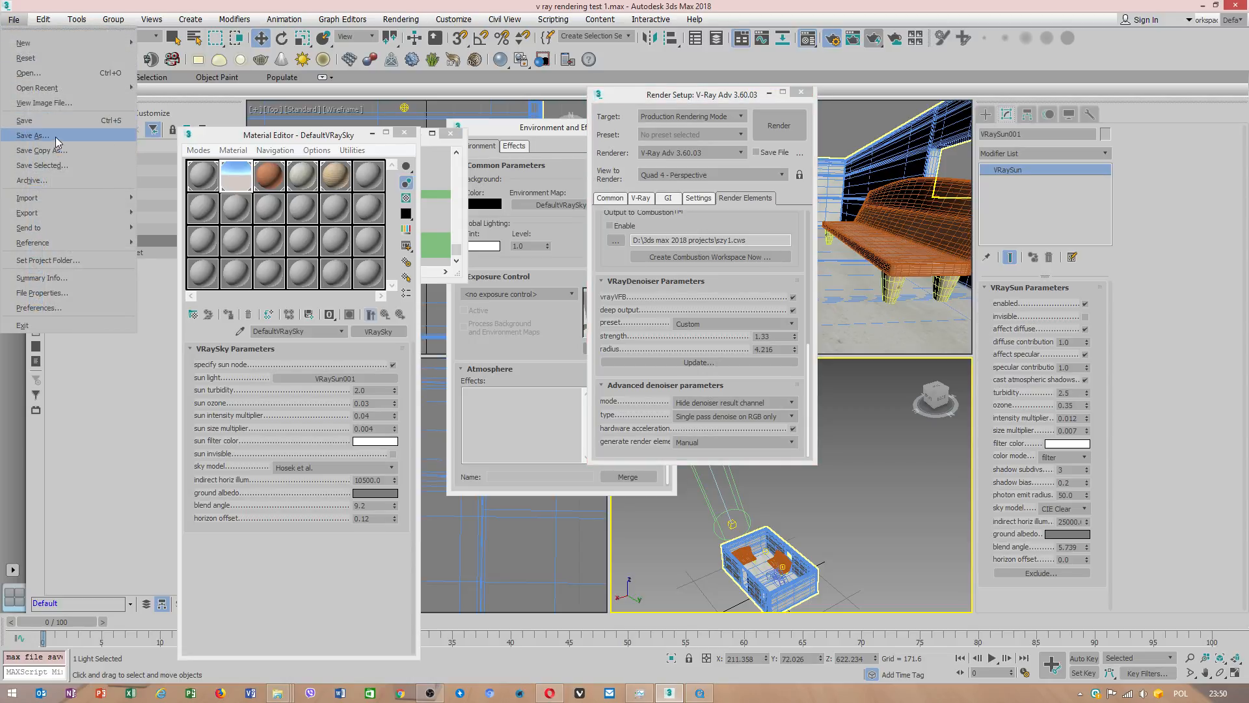
click(33, 135)
click(703, 172)
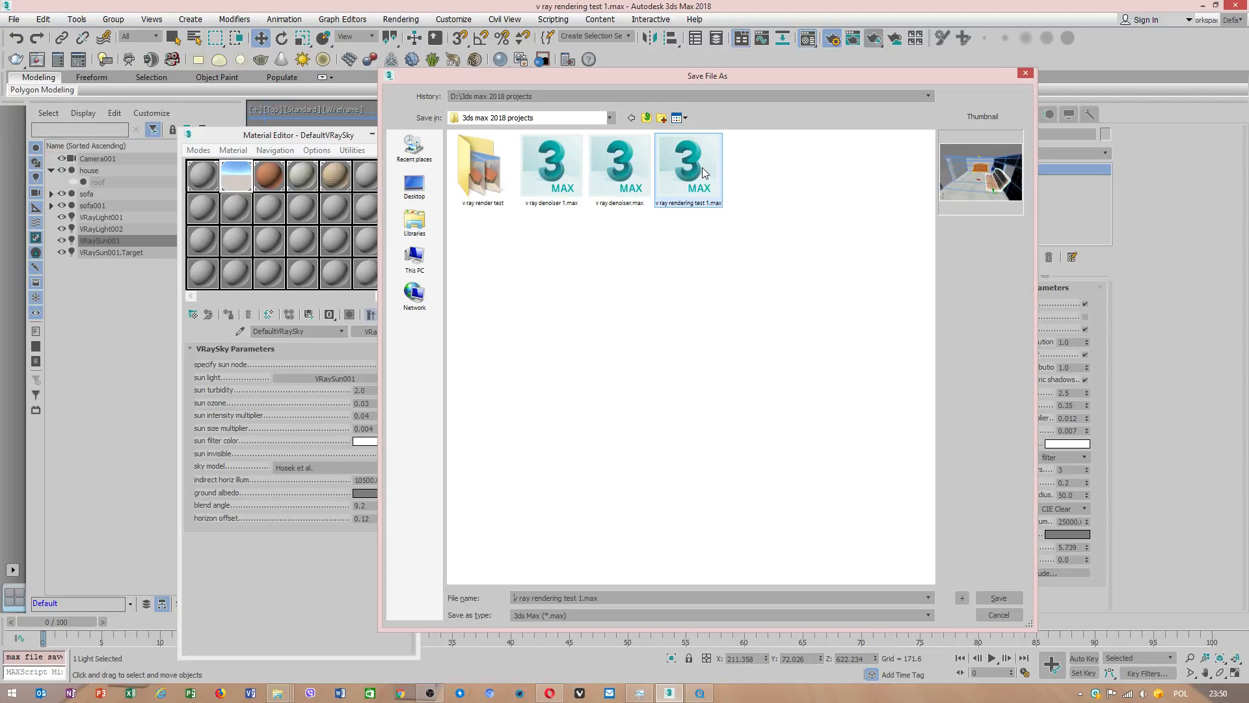
click(998, 597)
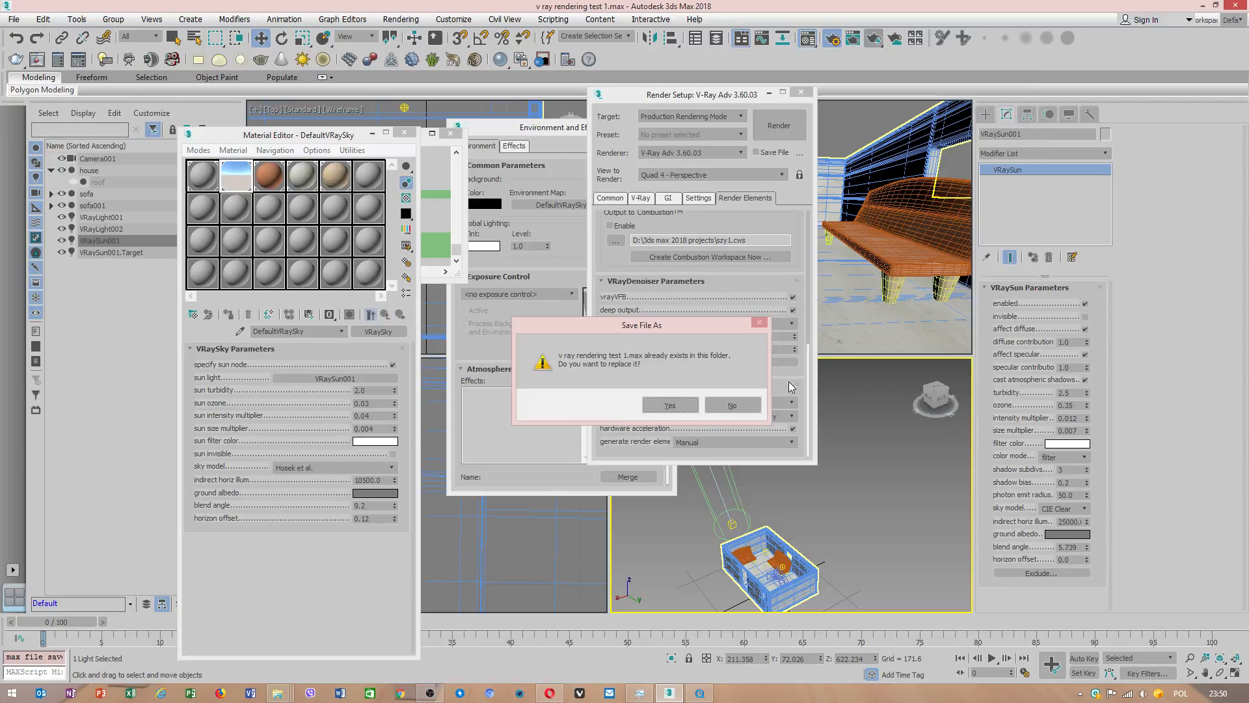
click(665, 399)
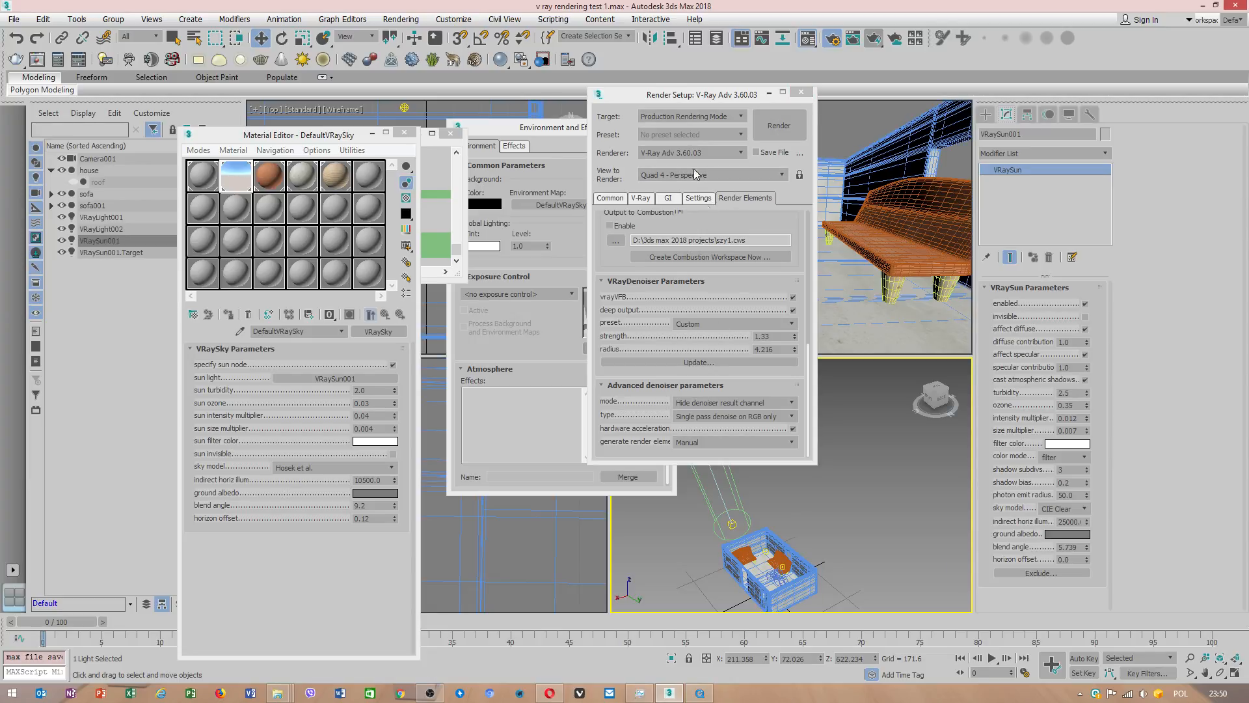
click(14, 20)
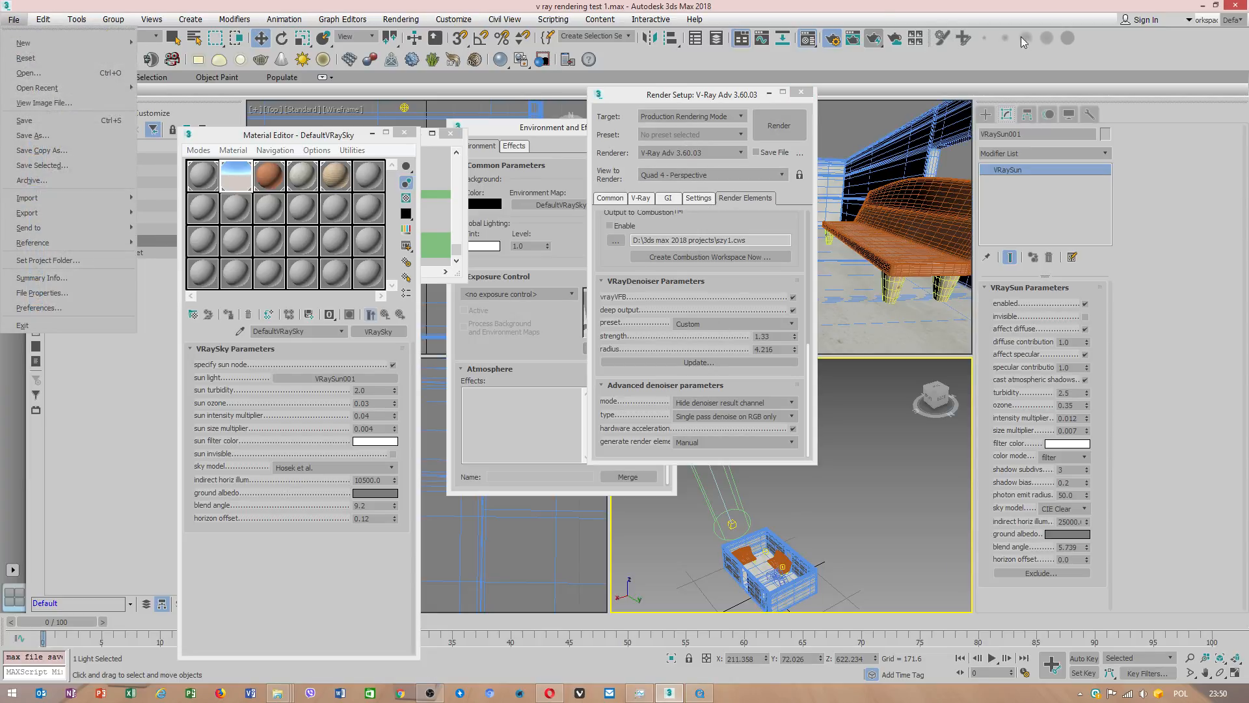
click(842, 78)
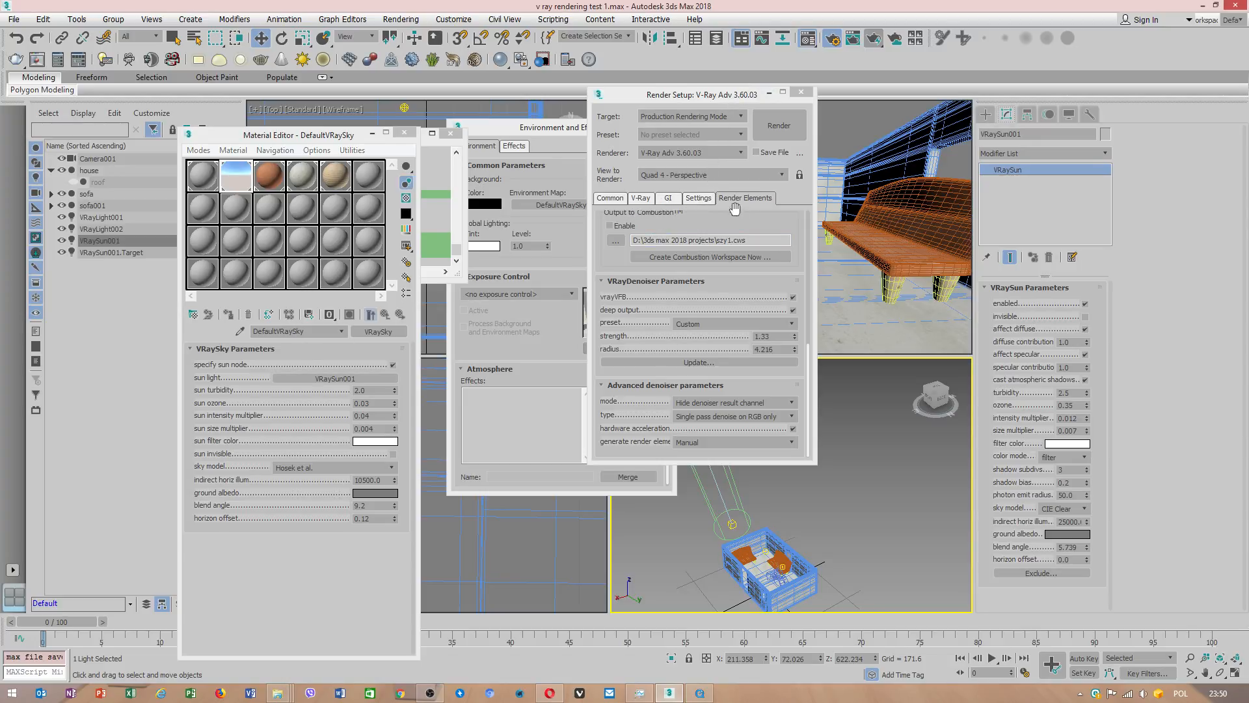
- Change the V-Ray image sampler type to Bucket
click(667, 199)
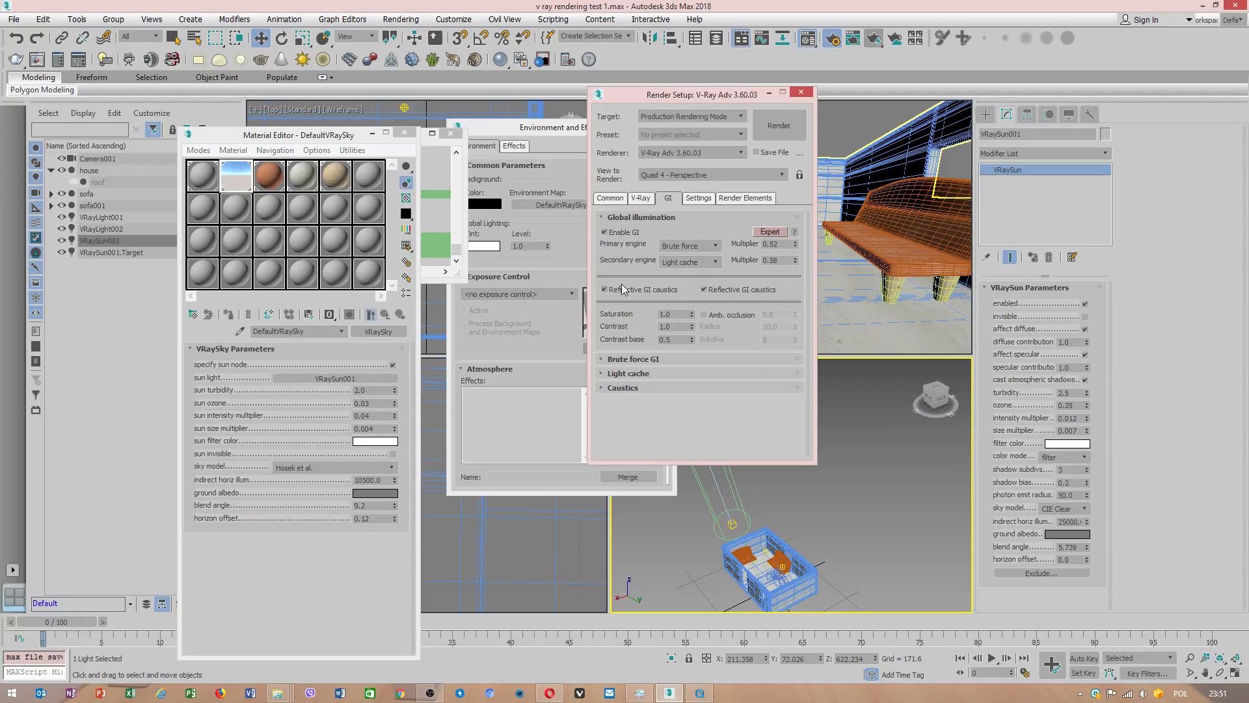
click(699, 198)
scroll(695, 344, down, 5)
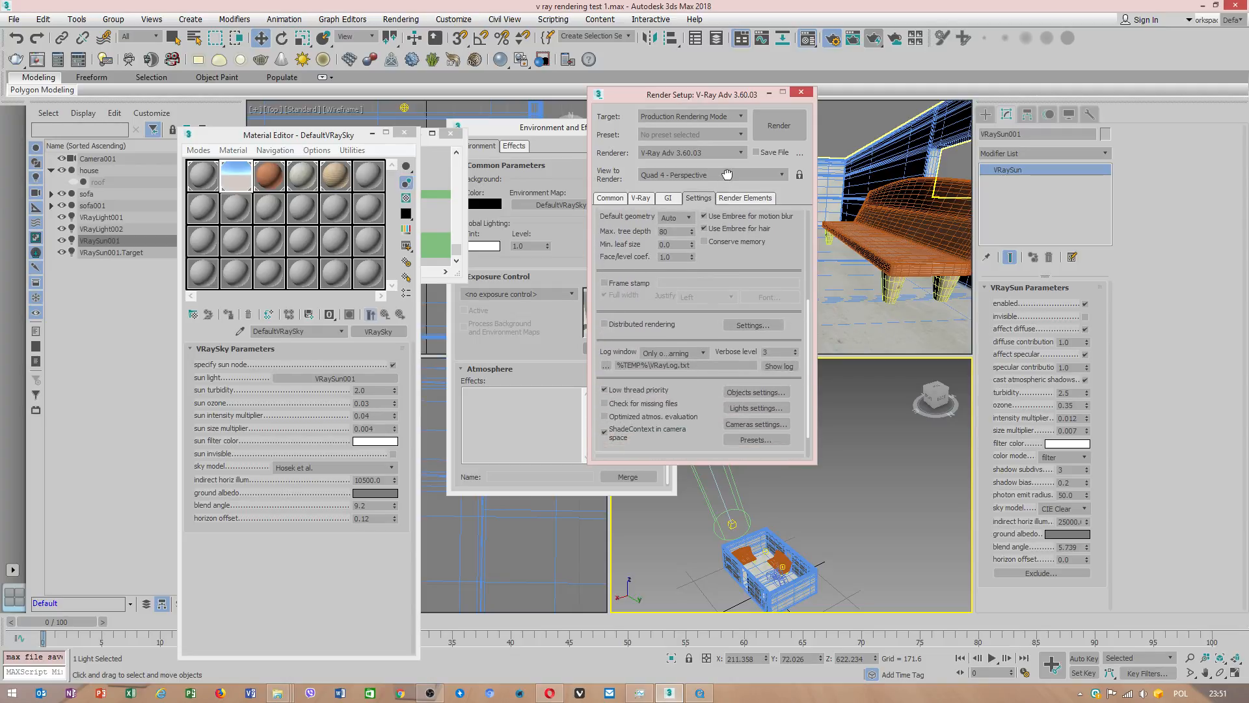
drag(722, 293, 726, 452)
click(640, 198)
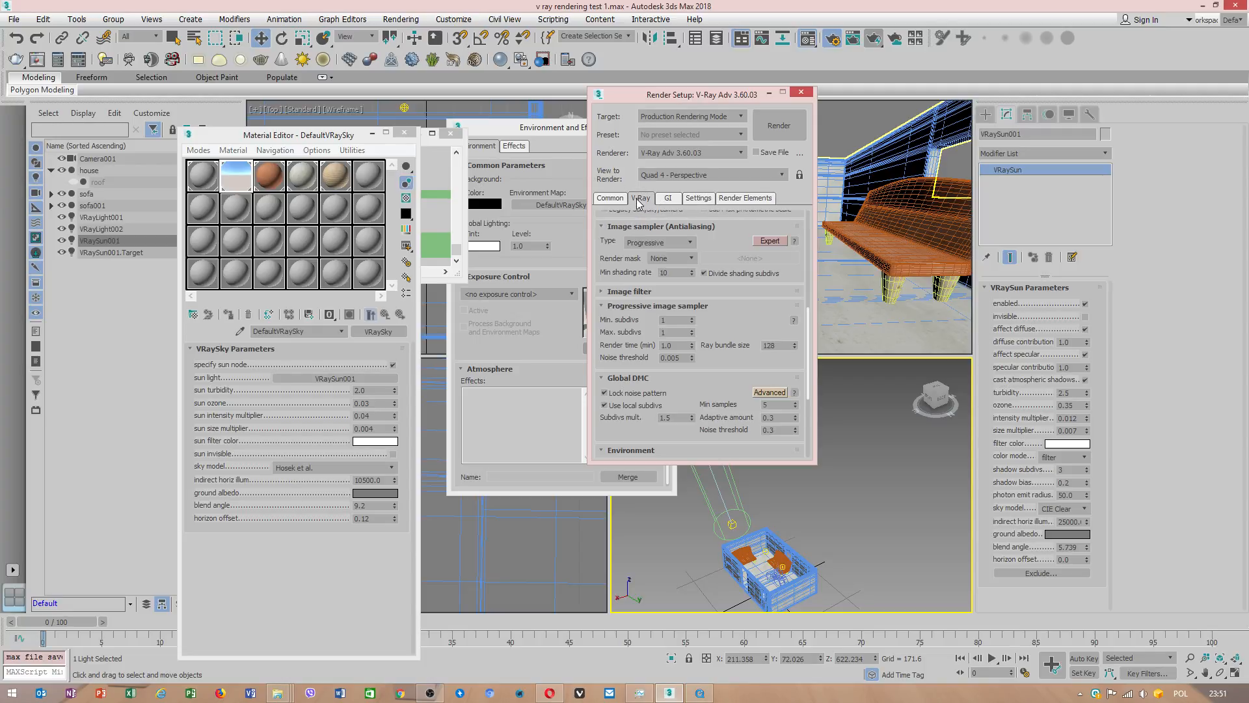
drag(734, 300, 736, 218)
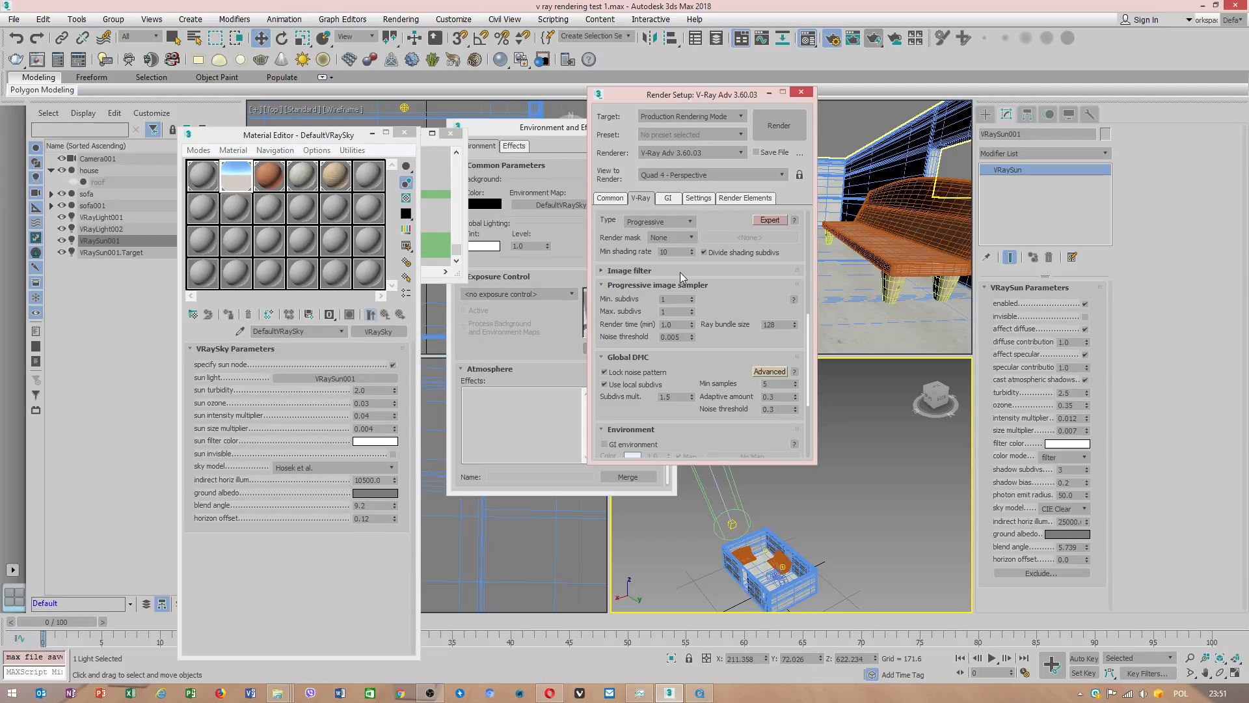
scroll(677, 280, up, 2)
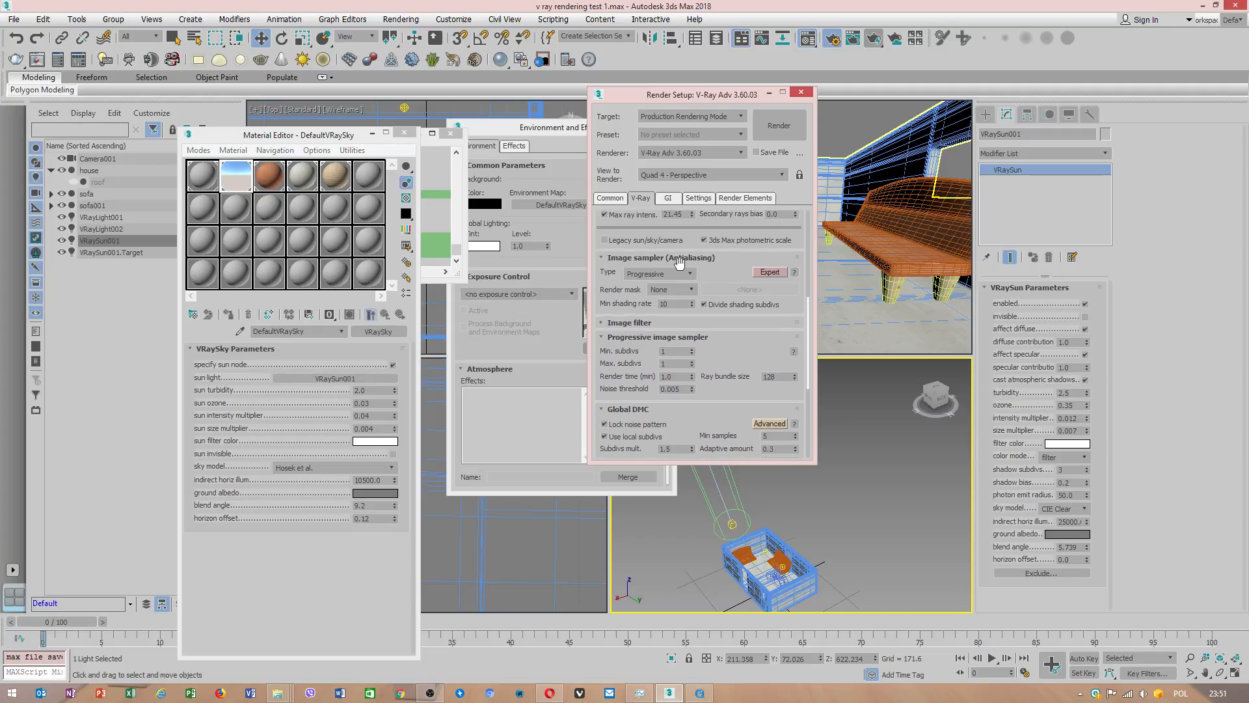
click(681, 274)
click(654, 285)
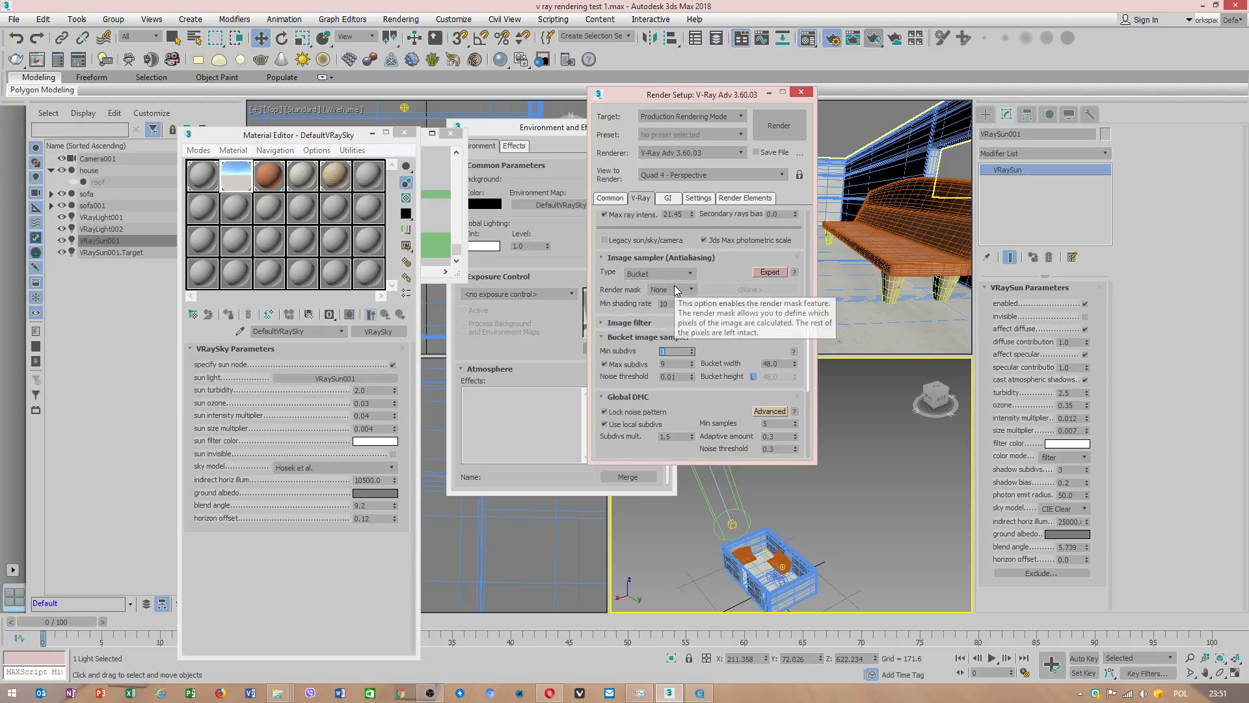
- Review the bucket sampler, Global DMC and Environment parameters and the V-Ray System settings
drag(733, 342, 724, 169)
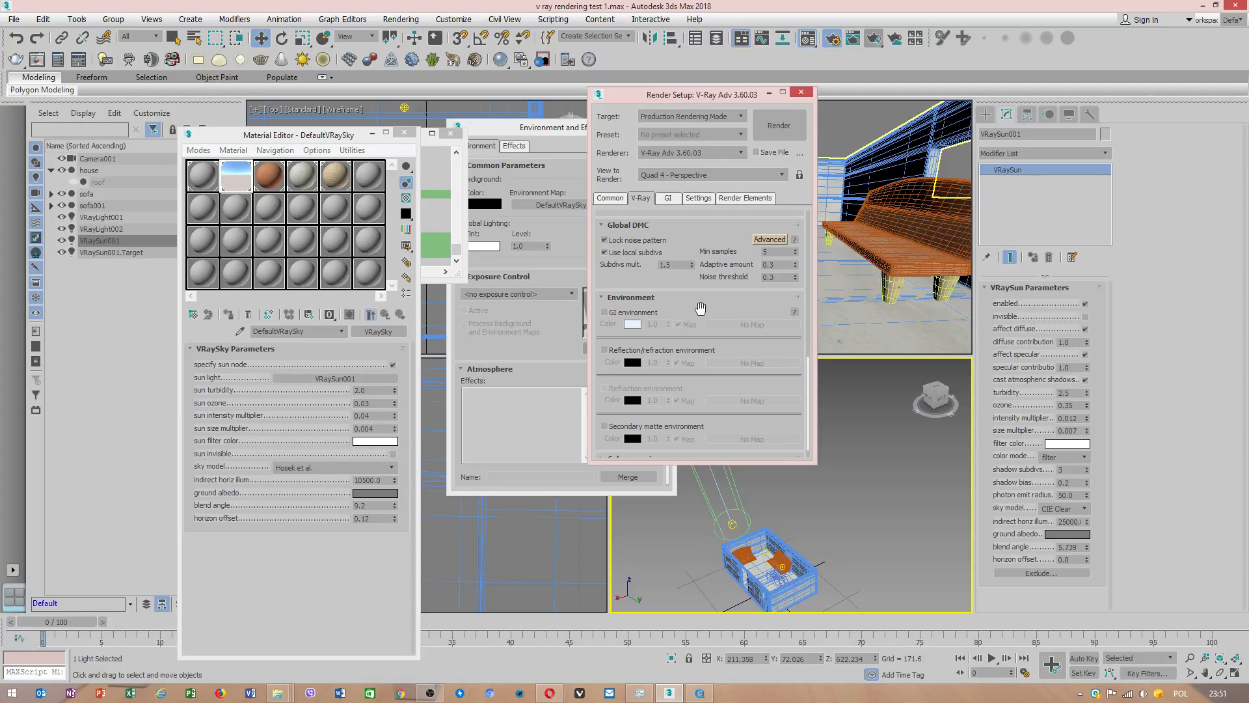
drag(695, 286, 685, 414)
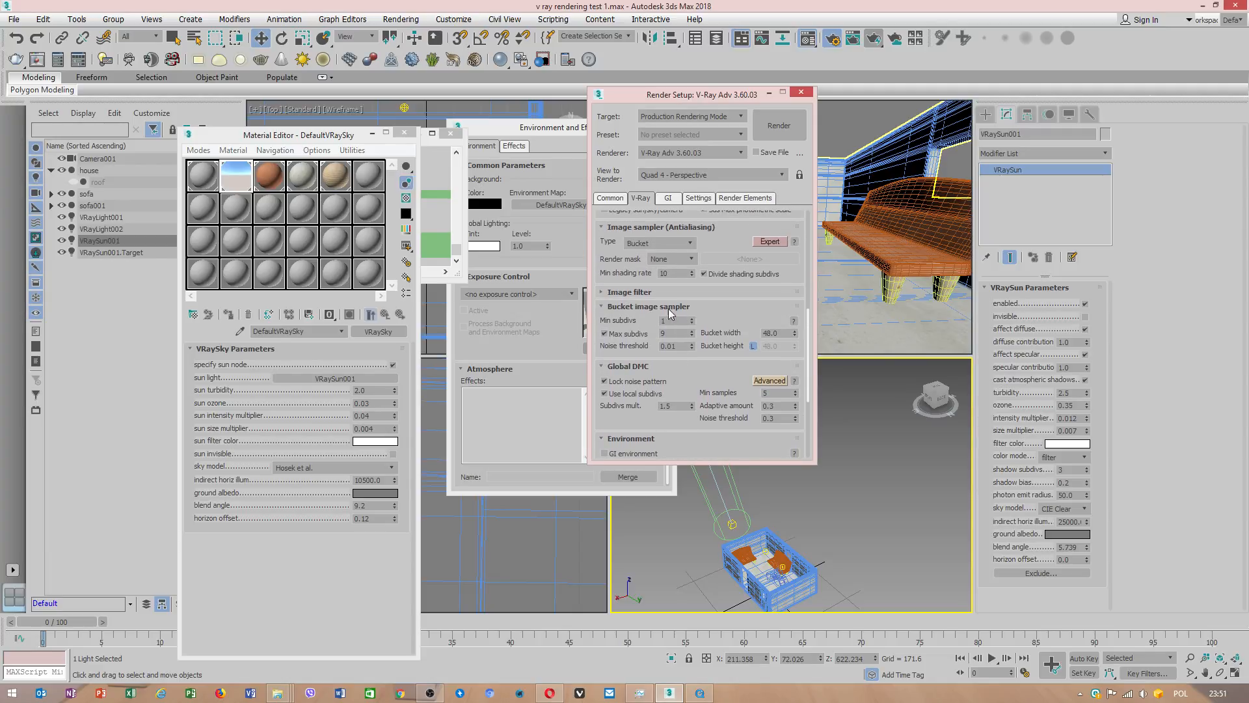
click(698, 198)
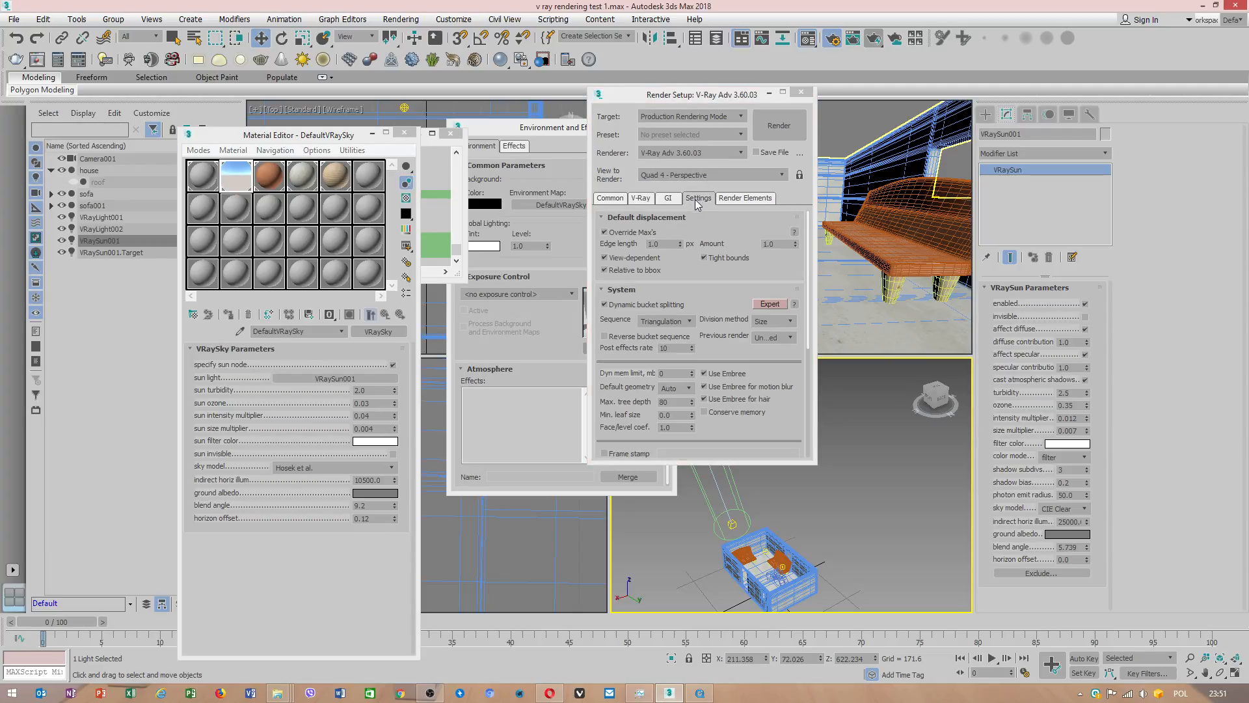
drag(730, 350, 731, 251)
scroll(722, 364, down, 5)
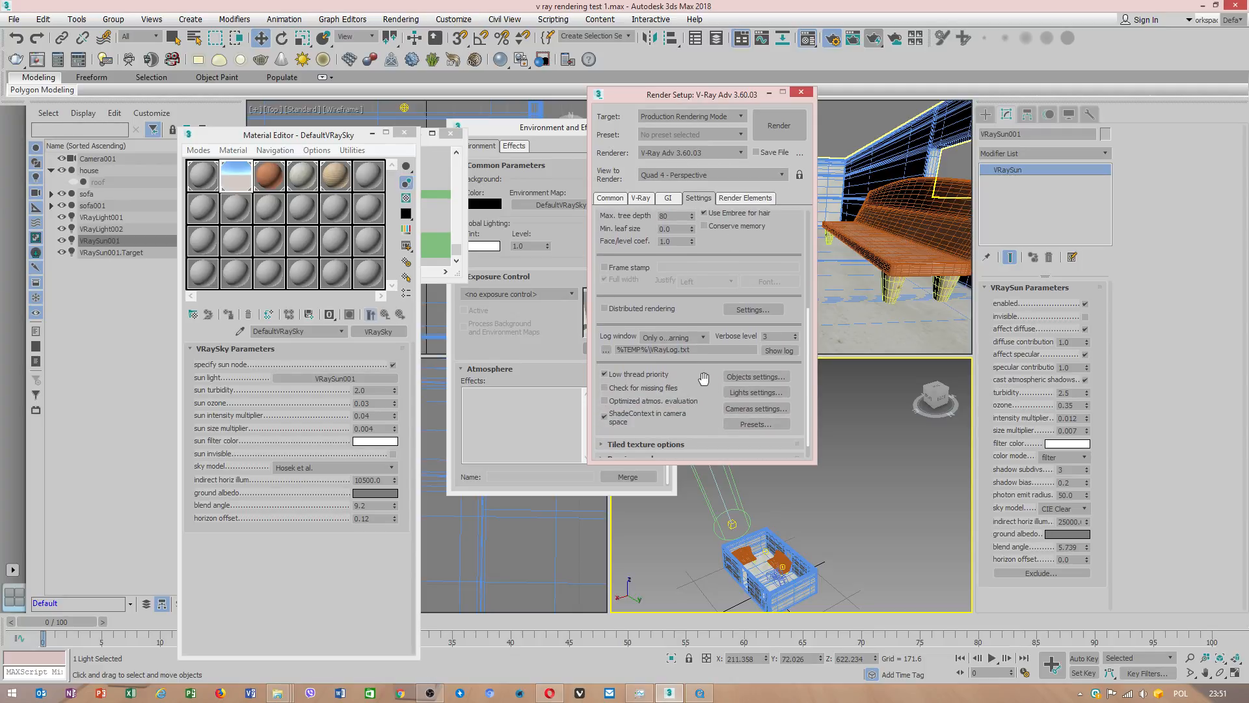
scroll(716, 254, down, 2)
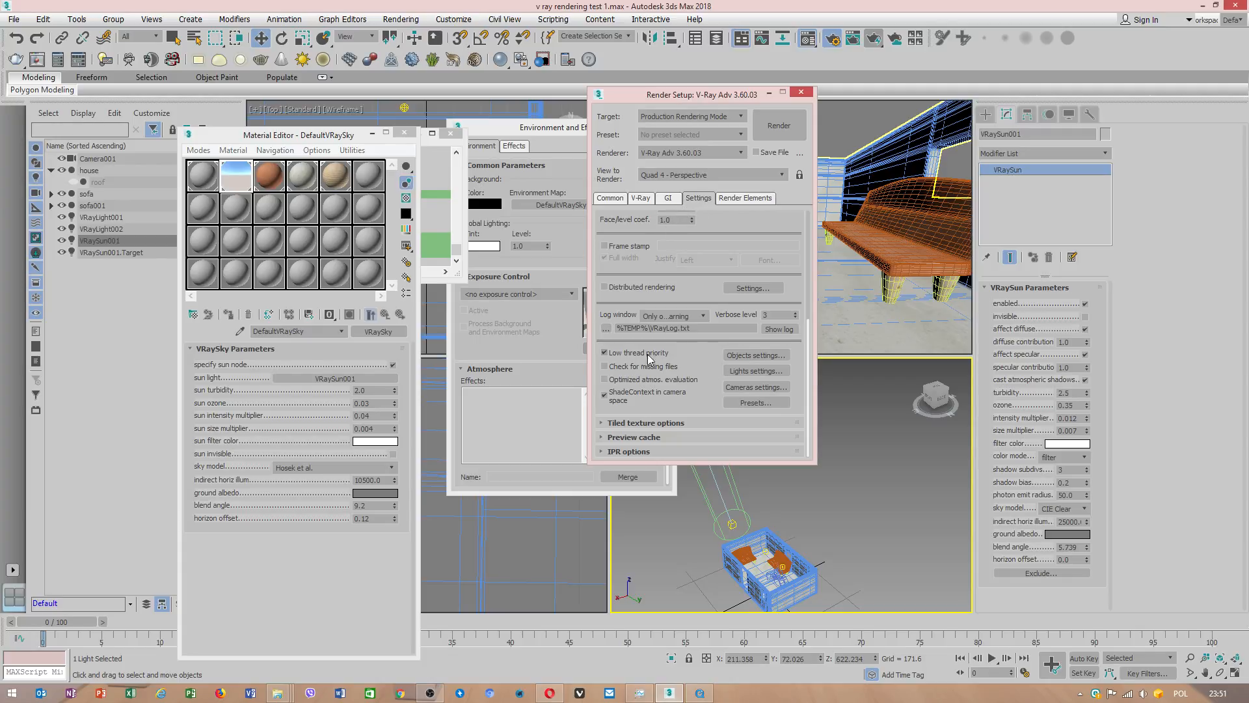
- Inspect the V-Ray object properties of sofa, leg 007 and leg 002, and close the dialog
click(748, 357)
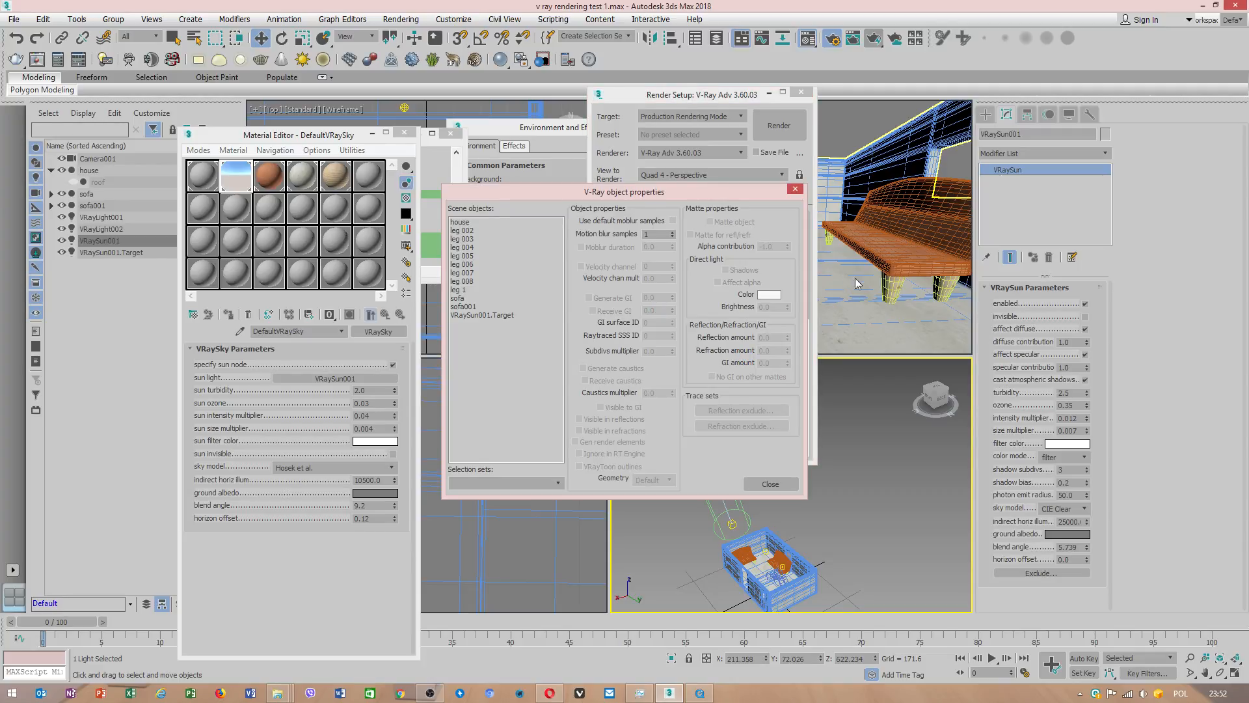
click(510, 296)
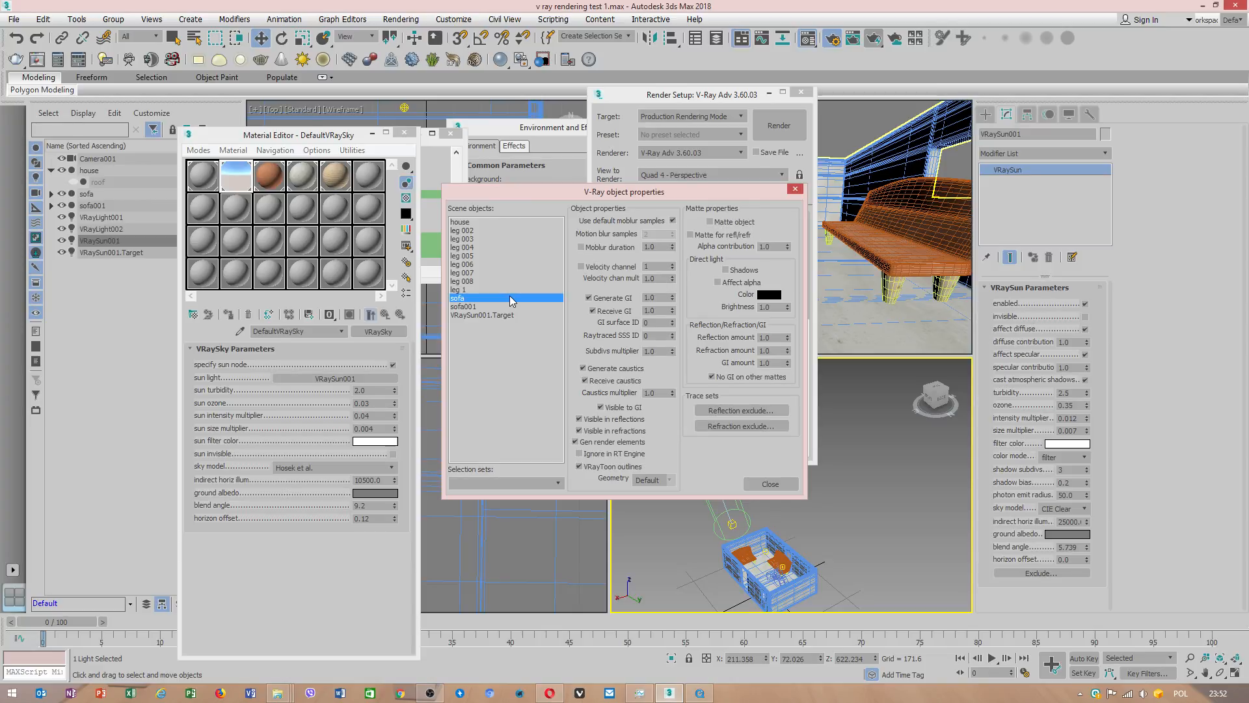
click(498, 273)
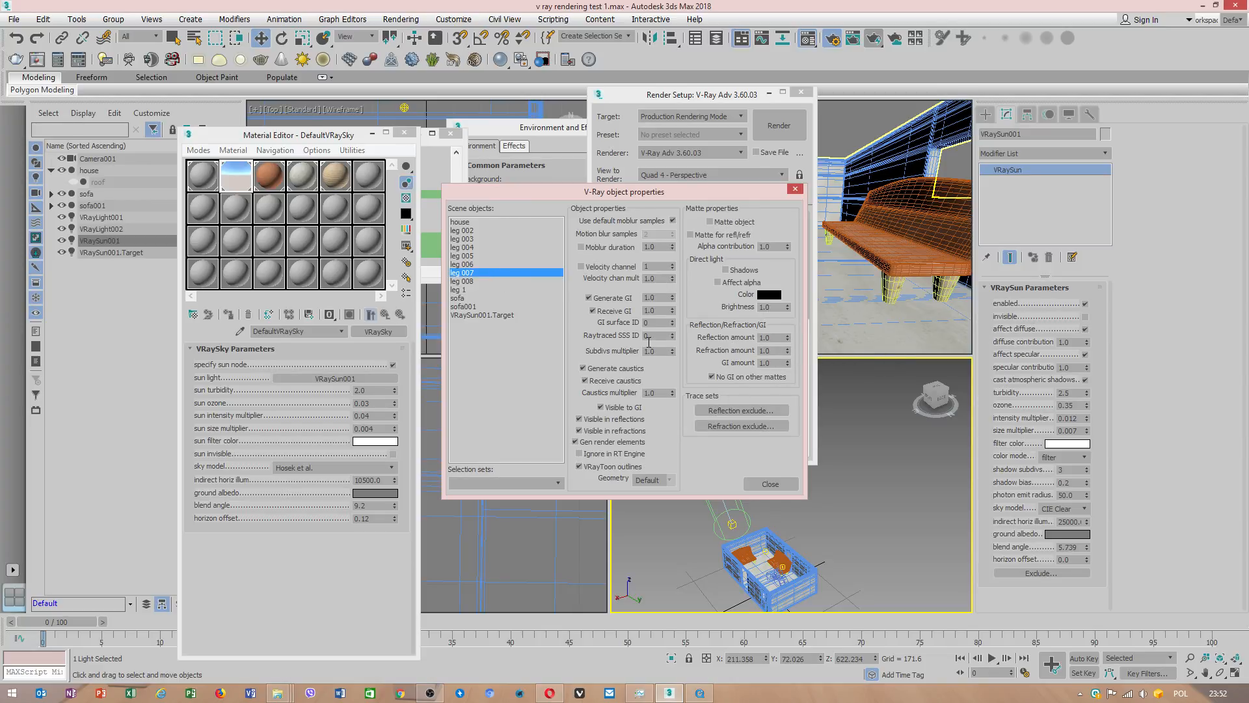
click(465, 231)
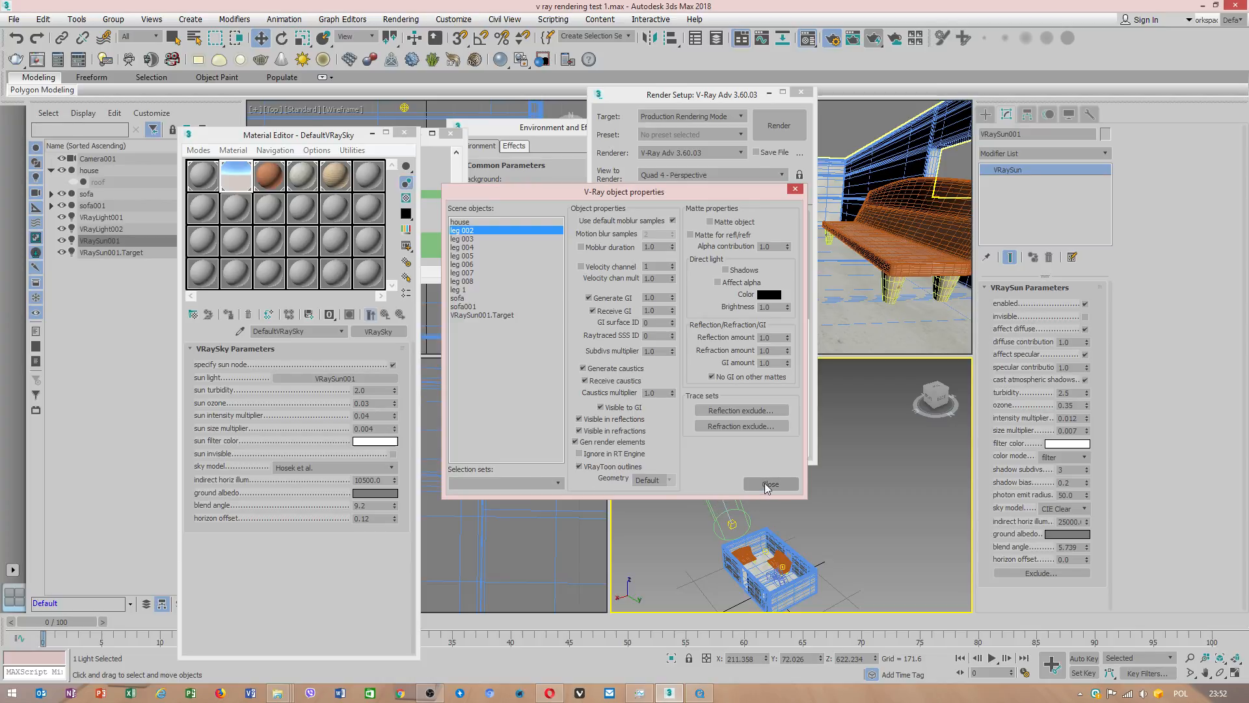
click(557, 481)
click(768, 488)
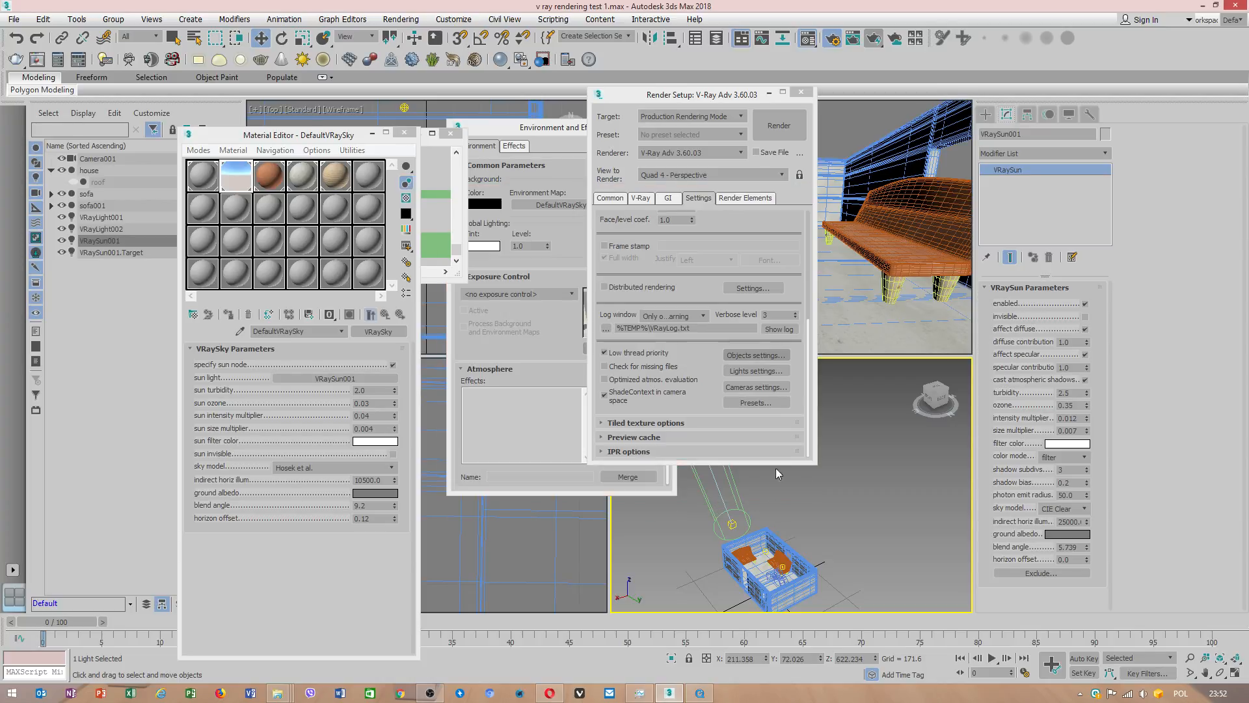
- Examine the bucket image sampler settings and the global illumination engines and multipliers
click(650, 199)
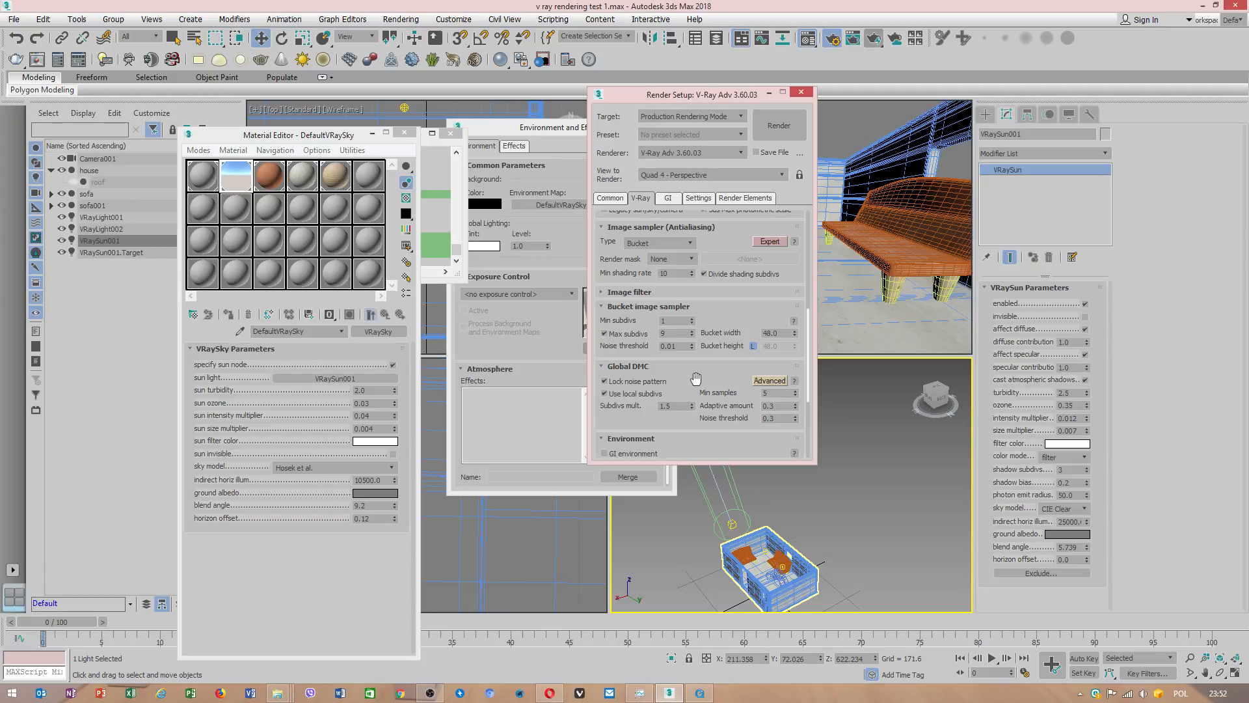
scroll(696, 378, down, 3)
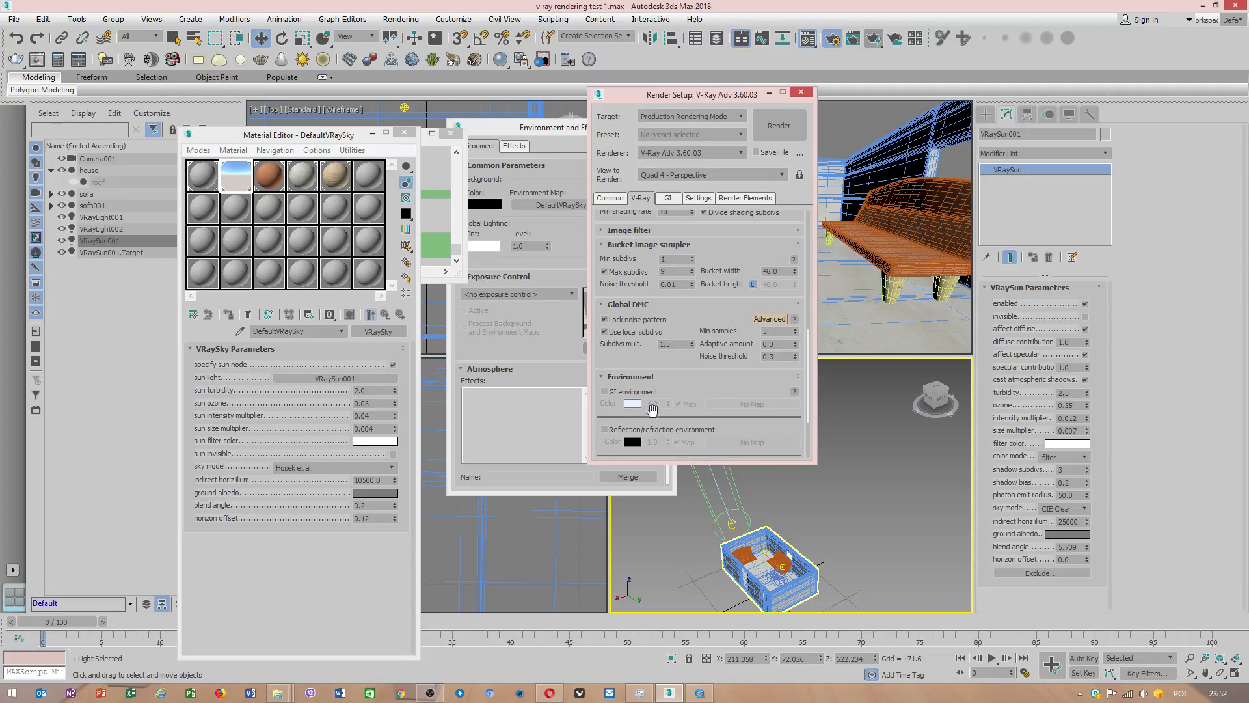
scroll(693, 313, up, 8)
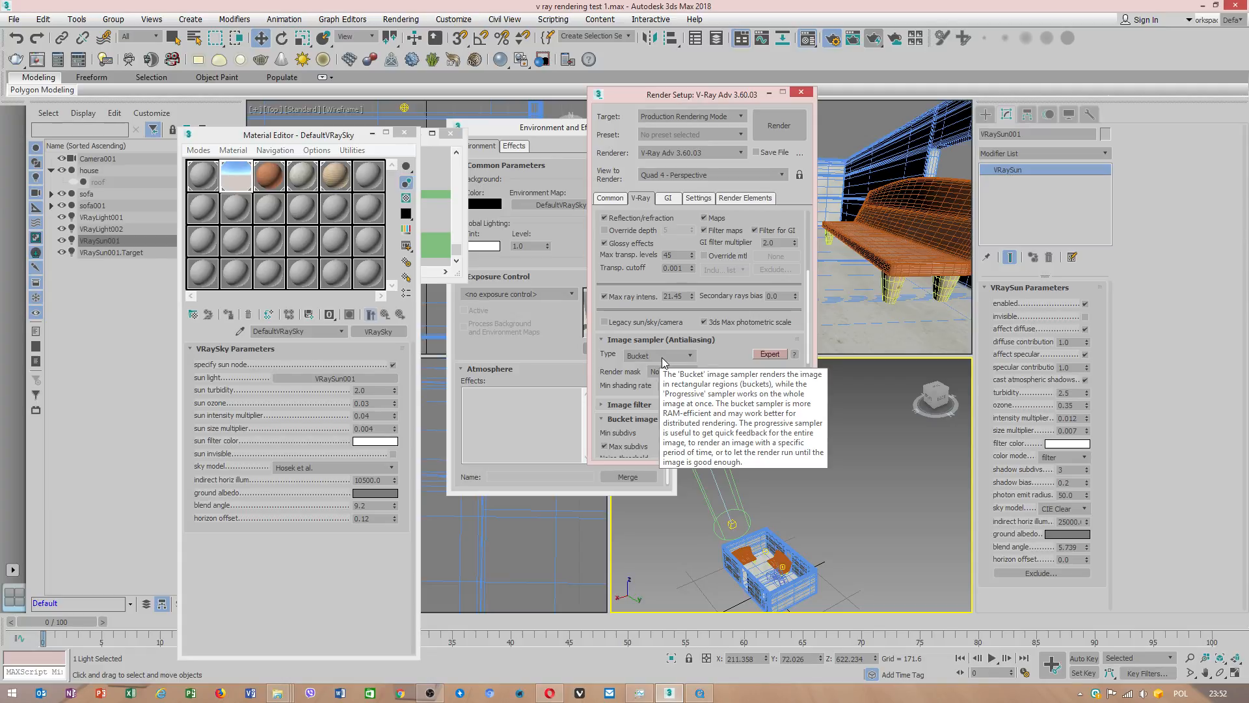
click(667, 198)
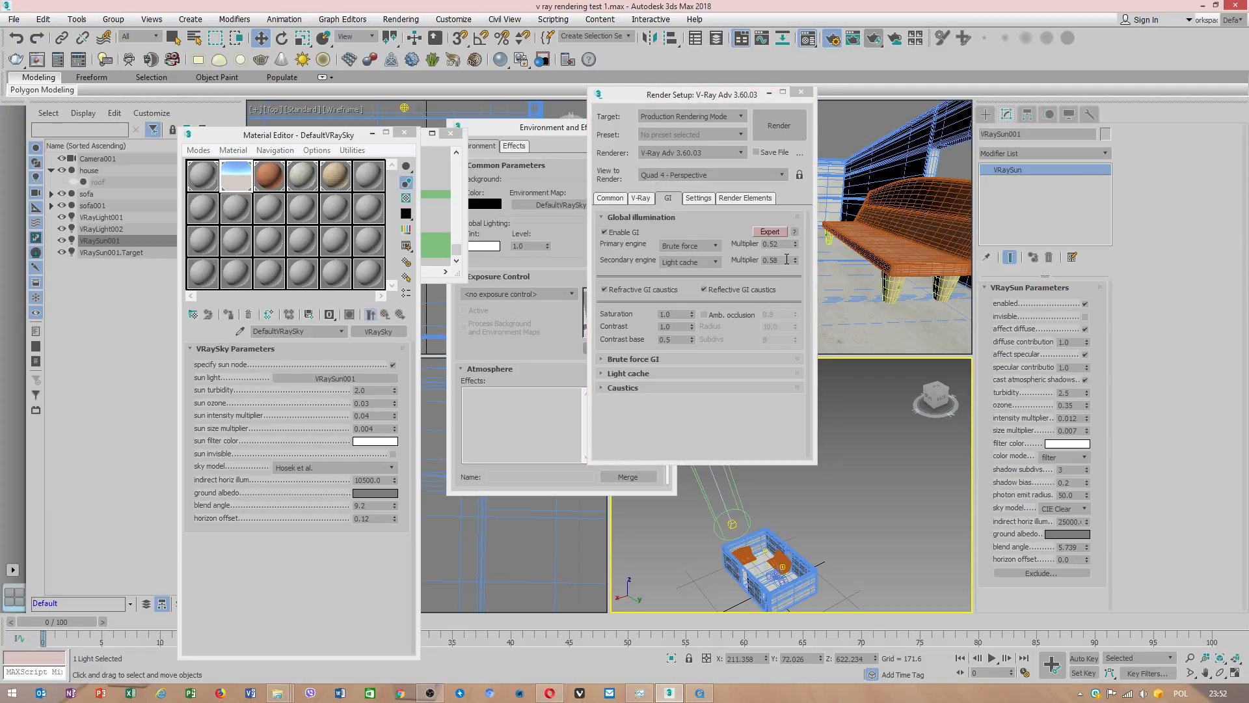
- Close Render Setup and the window partly hidden behind the Material Editor, keeping Environment and Effects open
click(801, 92)
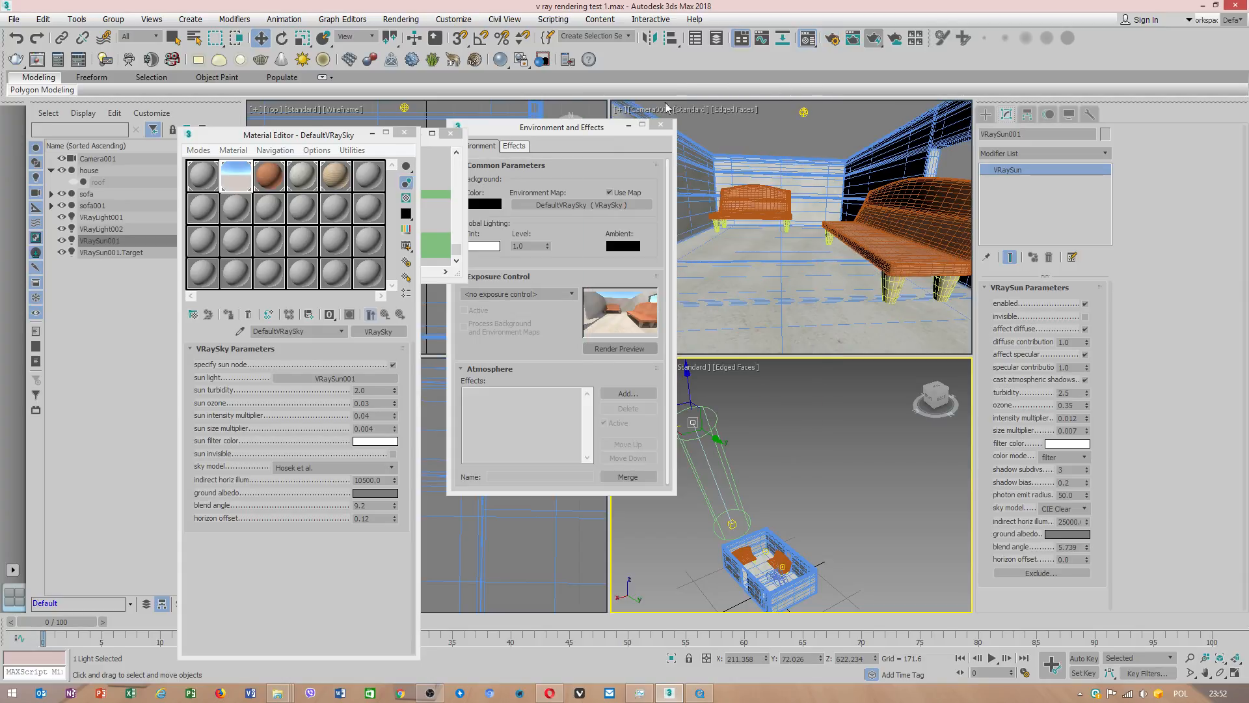
click(465, 140)
click(450, 133)
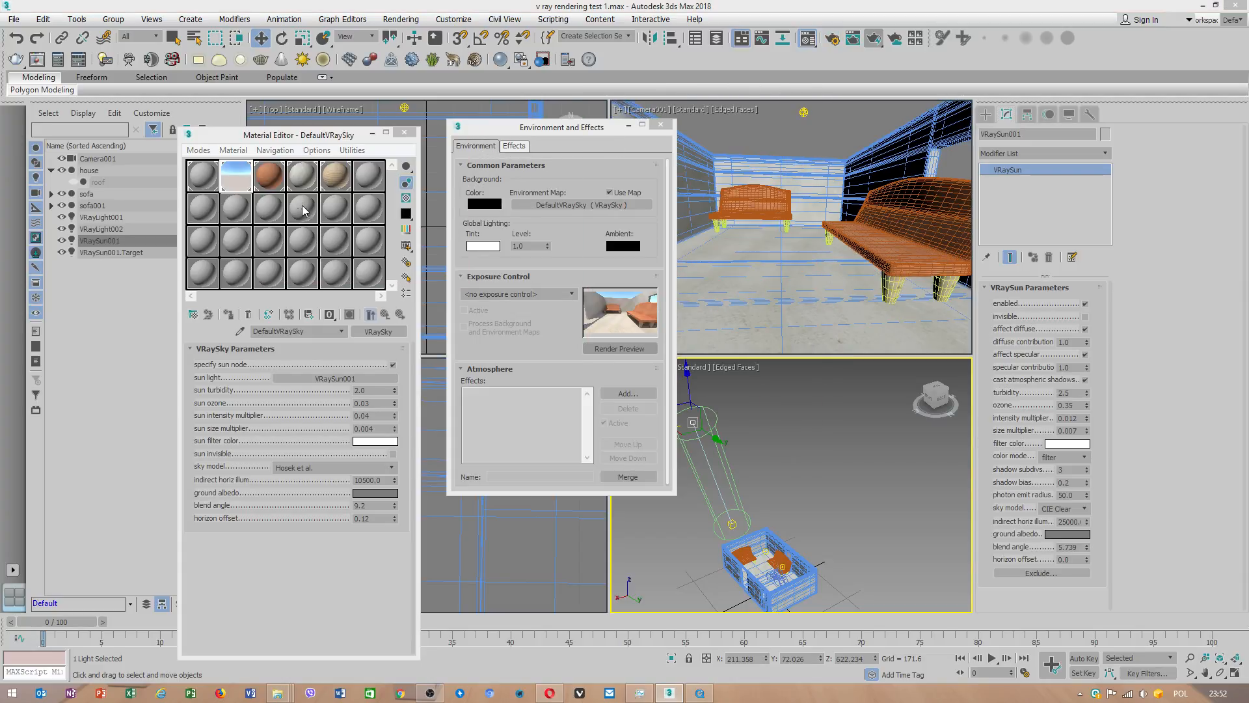
- Select the house and examine the V-Ray frame buffer, default displacement, System and global illumination settings in Render Setup
click(243, 184)
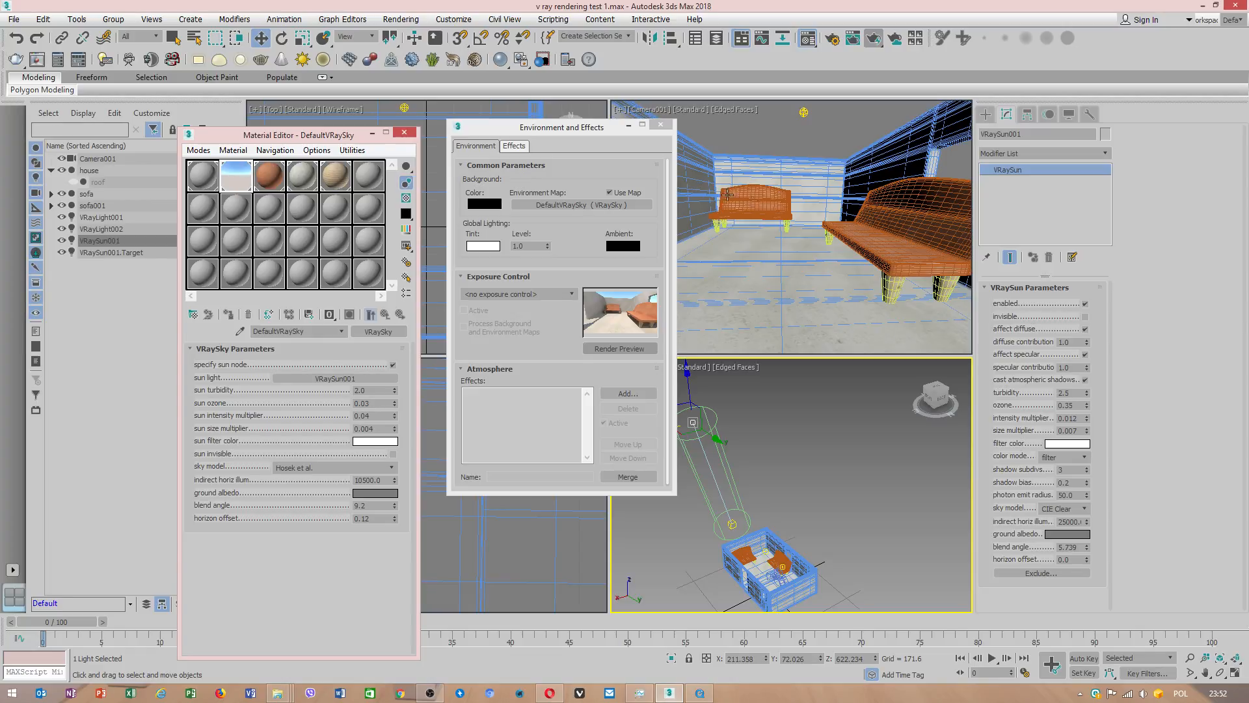
click(817, 194)
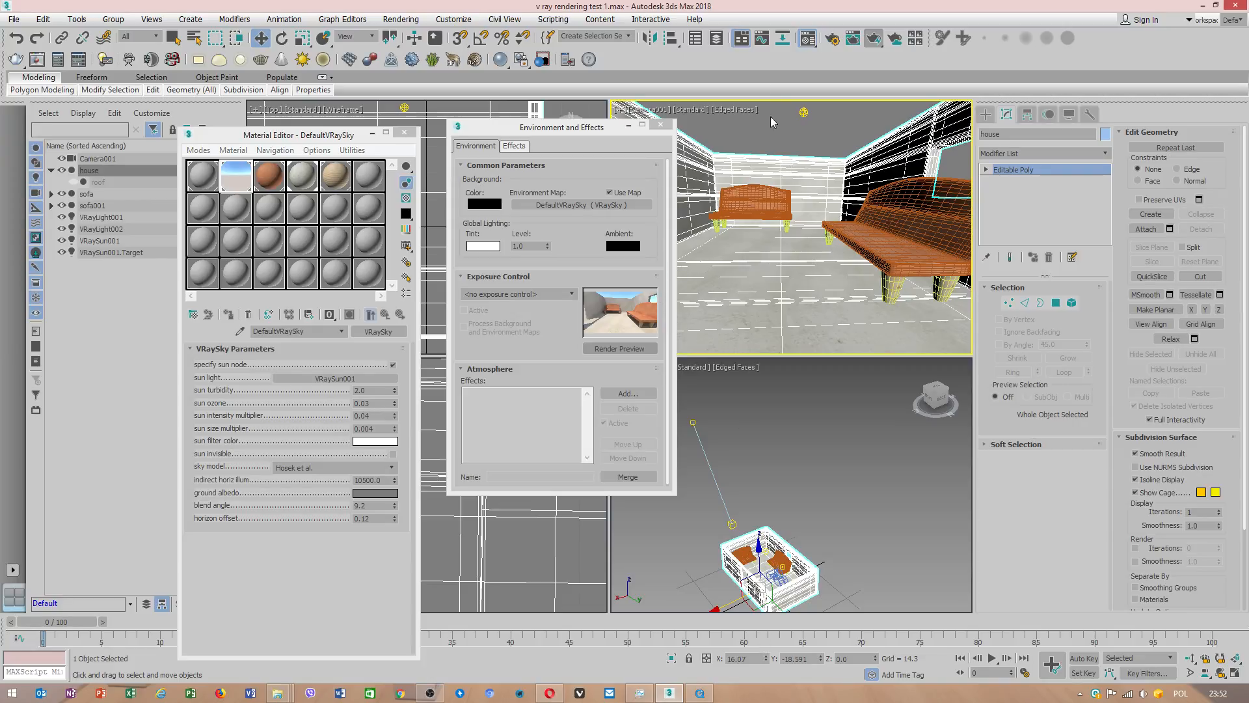
click(833, 42)
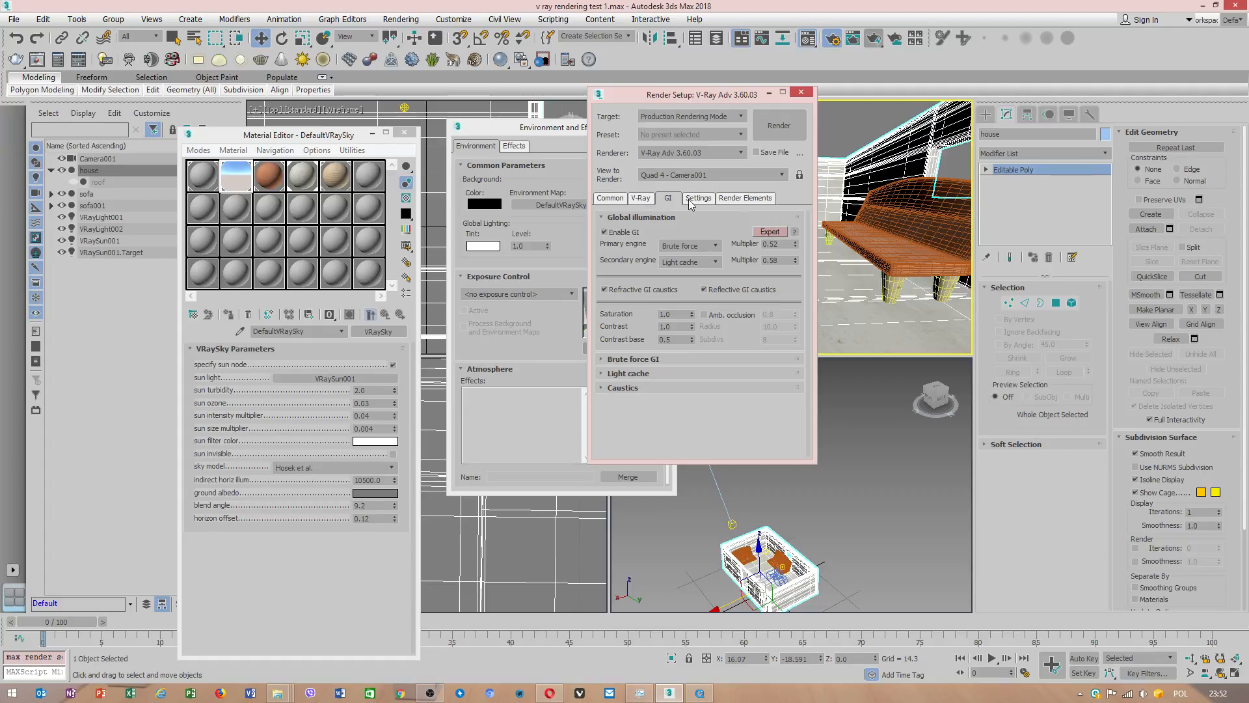
click(644, 200)
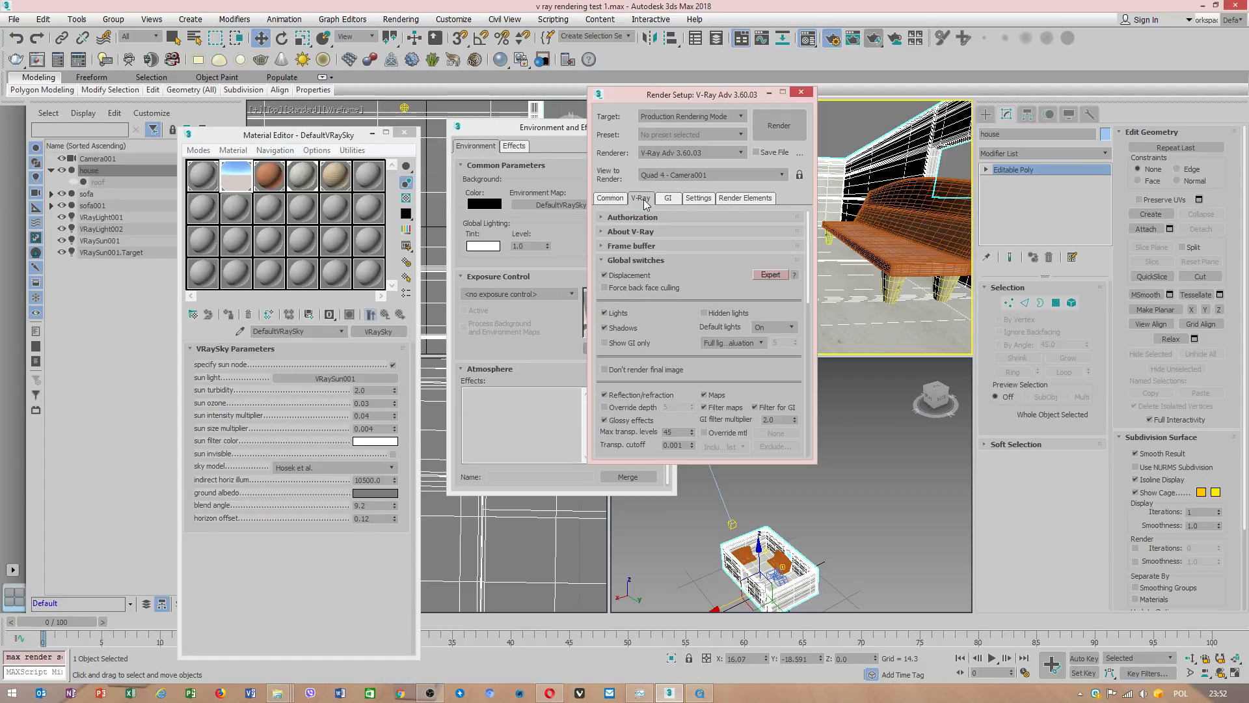
click(635, 247)
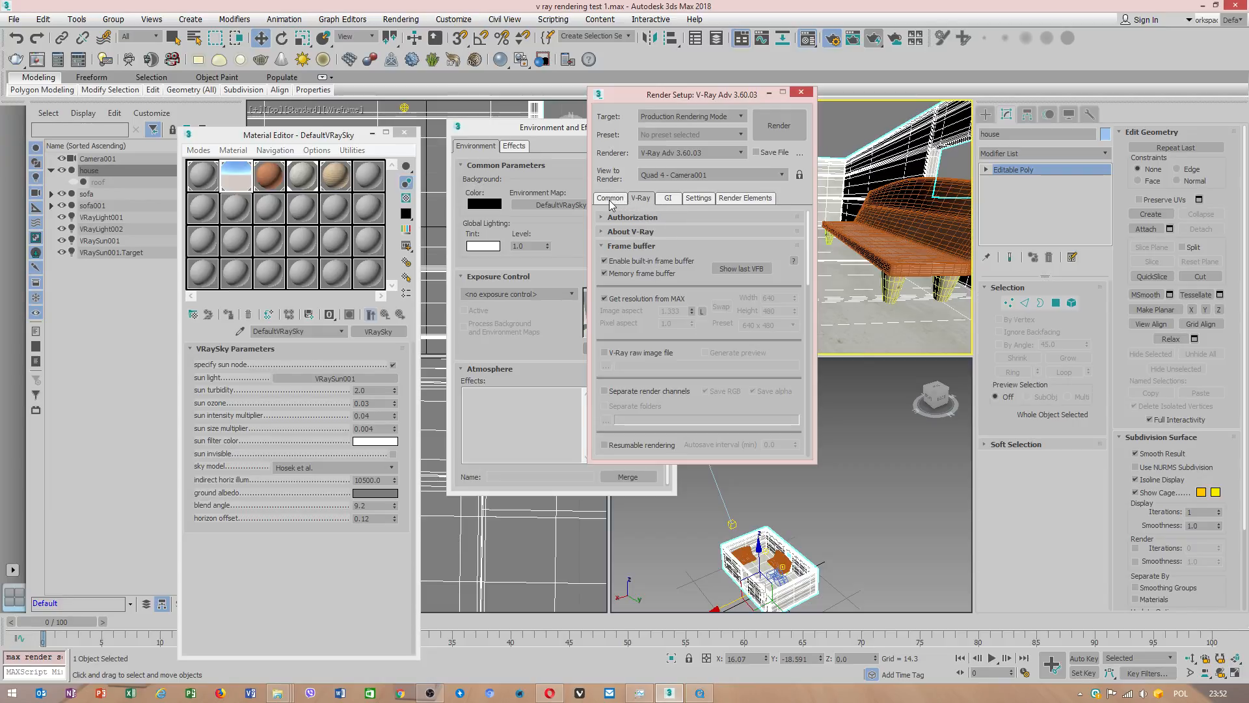
click(693, 200)
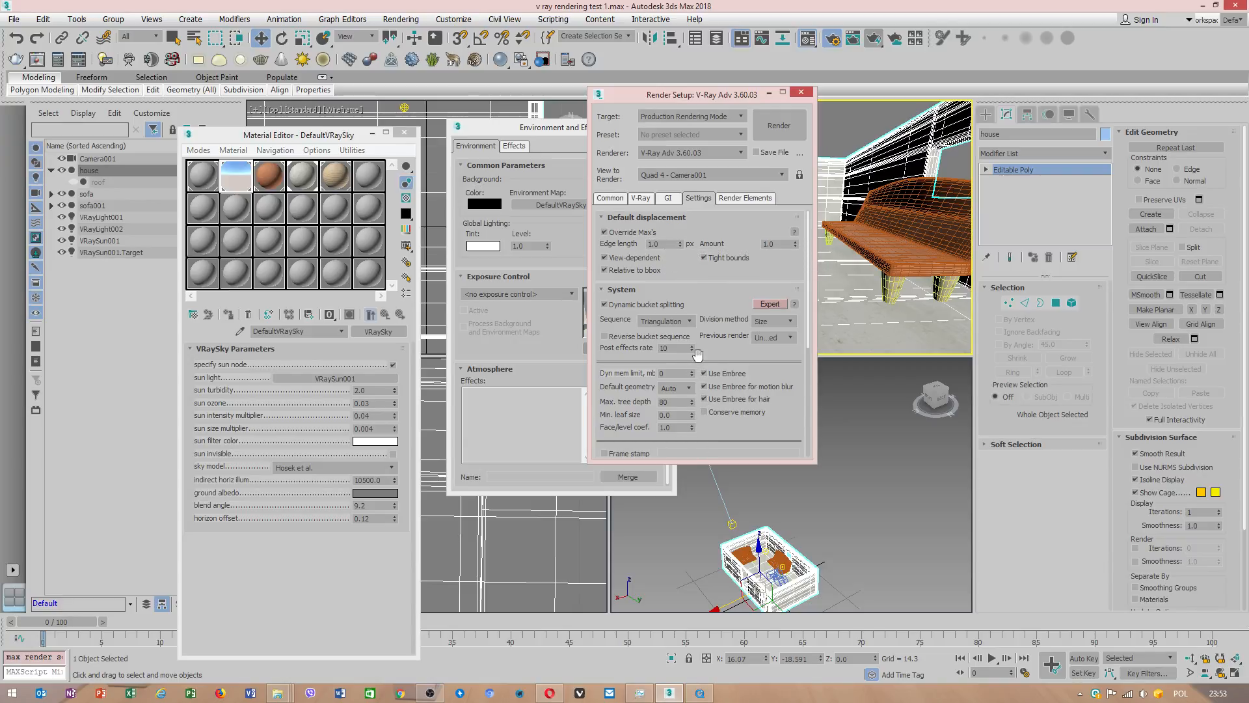
click(686, 396)
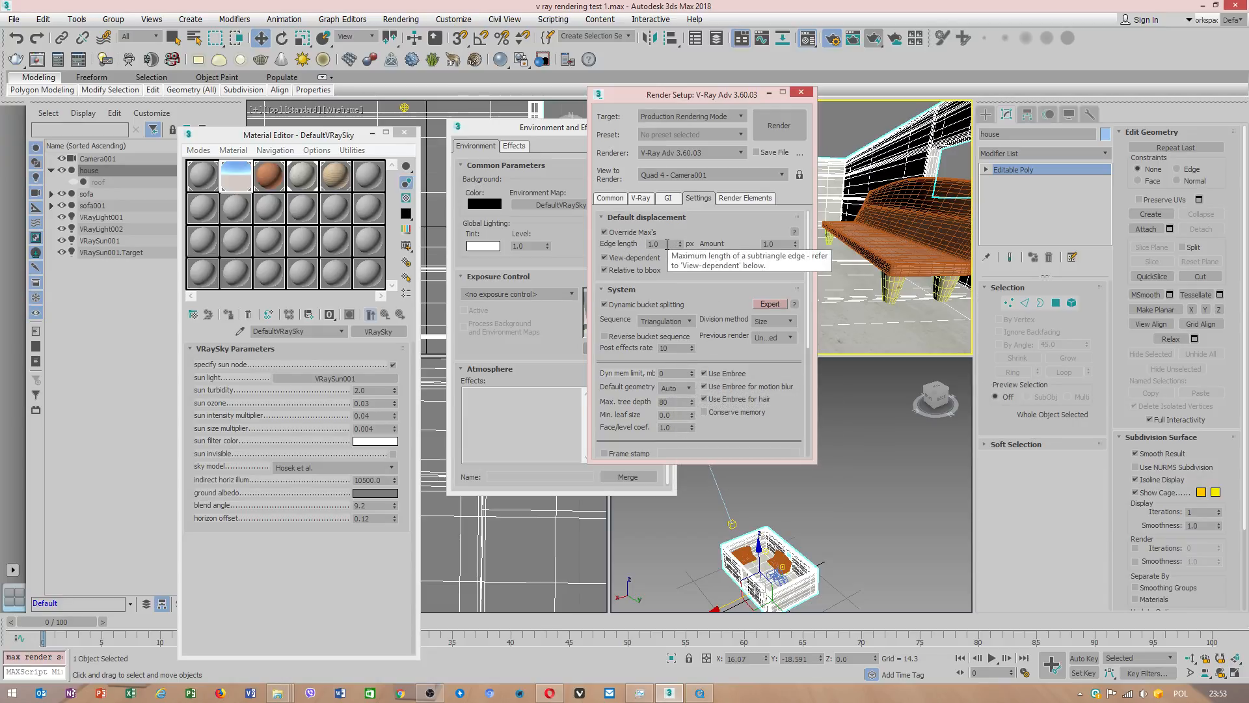
right_click(680, 246)
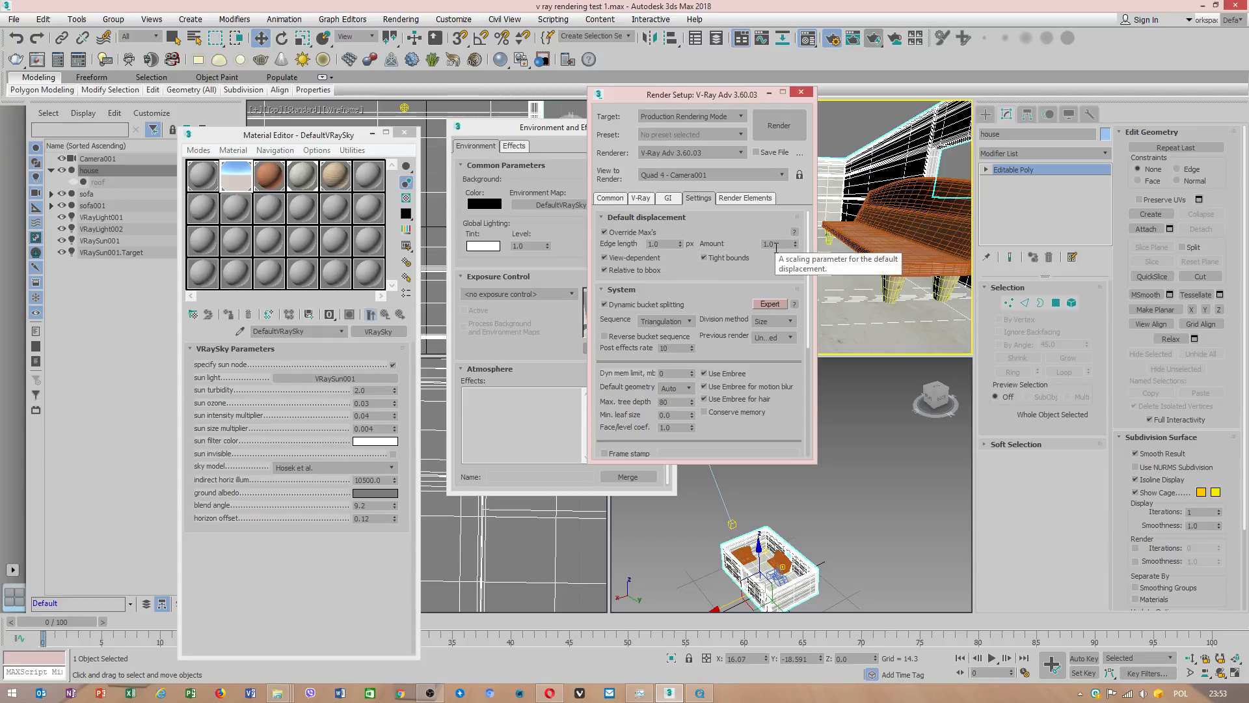
click(666, 197)
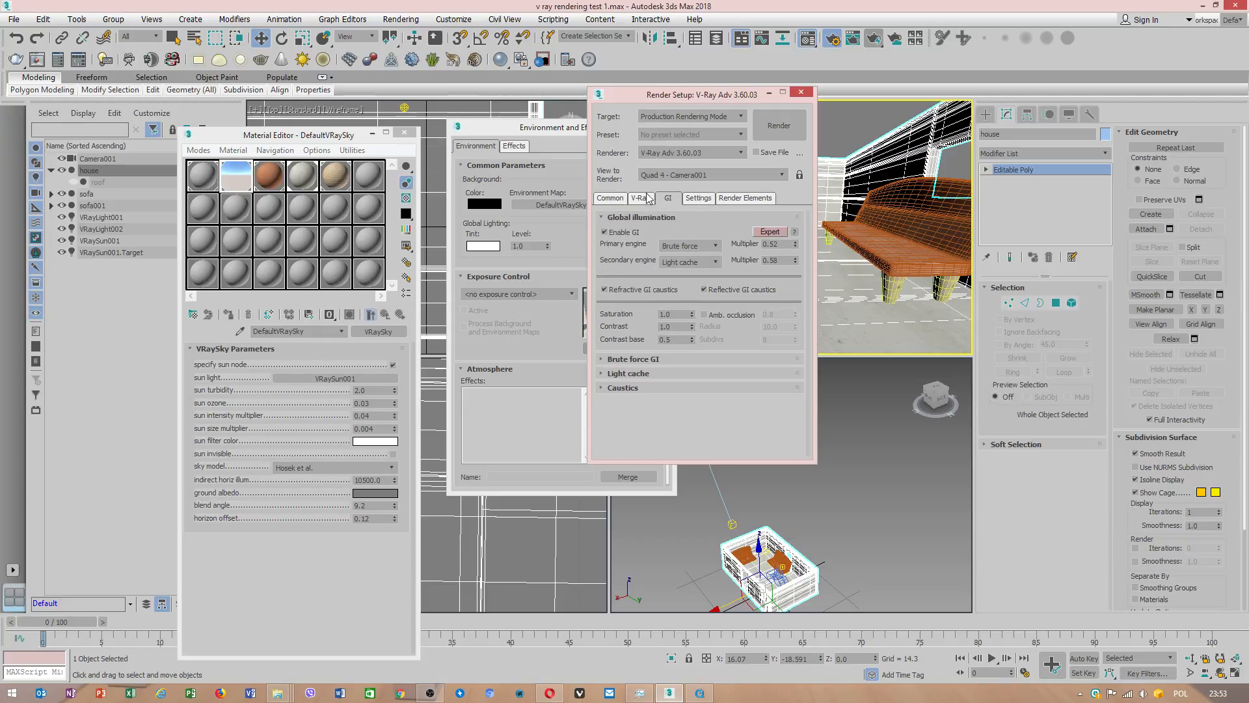
- Examine the default lights and light evaluation options in the V-Ray Global switches, keeping On and Full lights evaluation
click(640, 198)
click(631, 246)
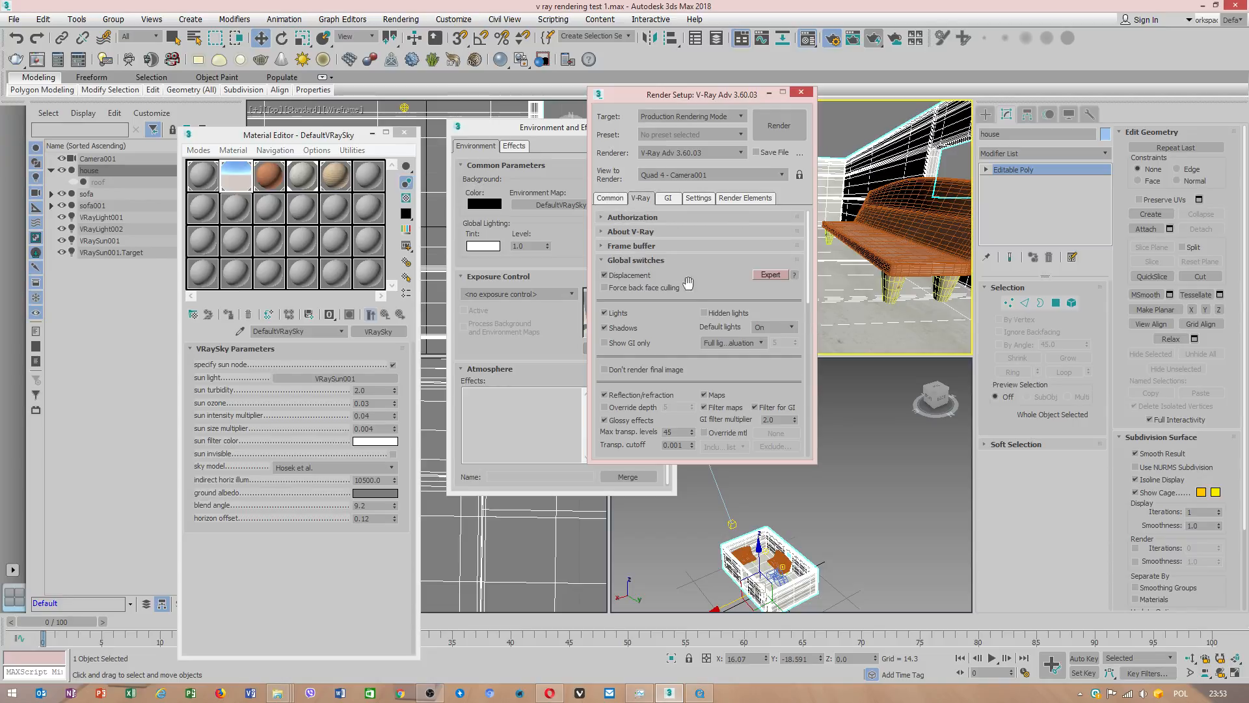
scroll(706, 285, down, 1)
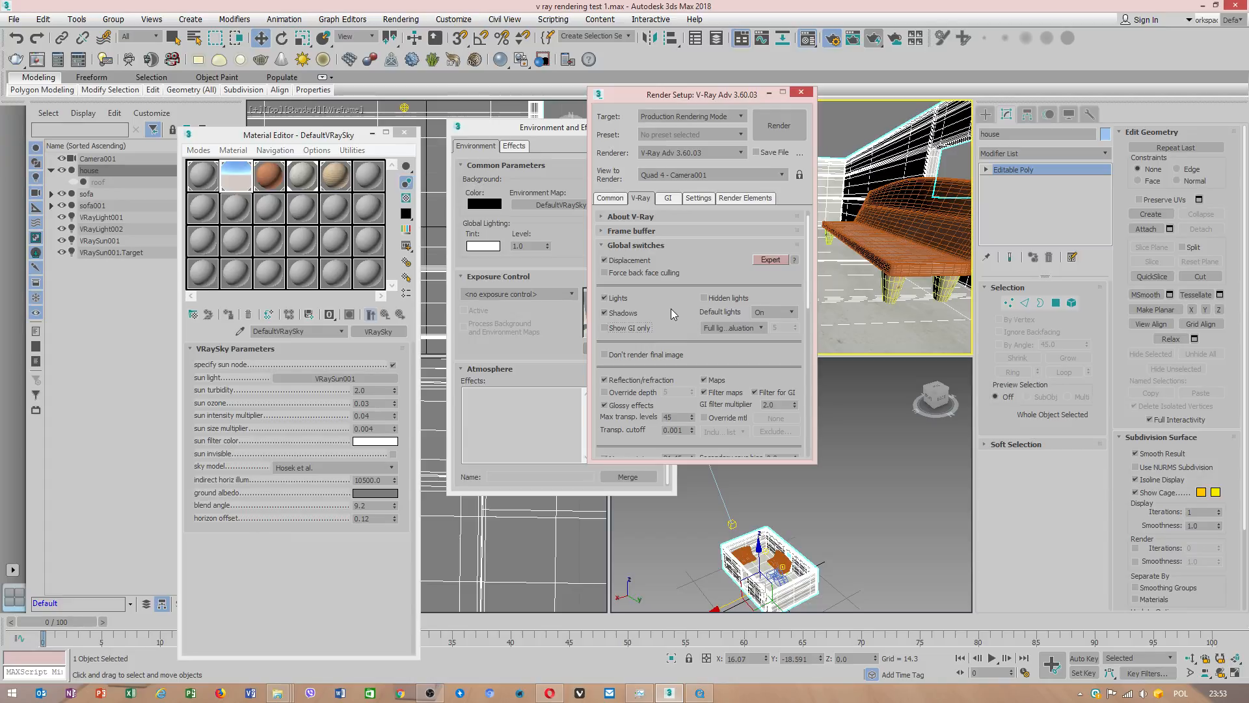
click(787, 315)
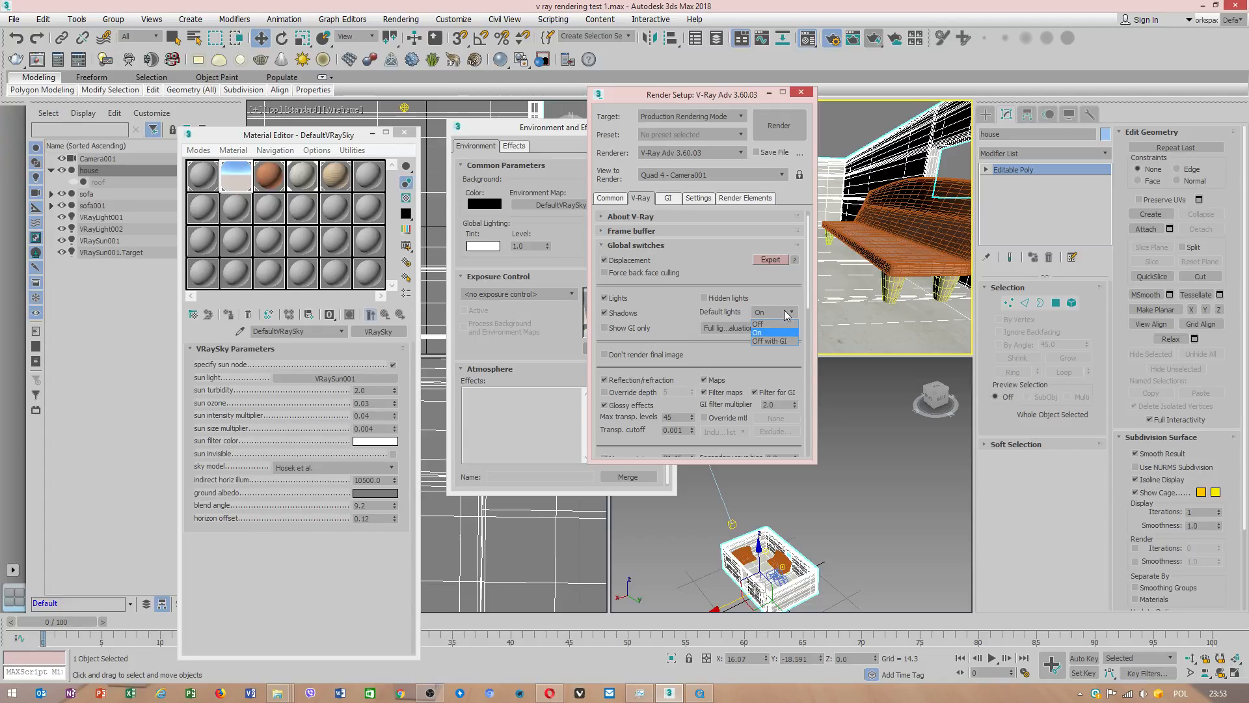
click(760, 333)
click(760, 328)
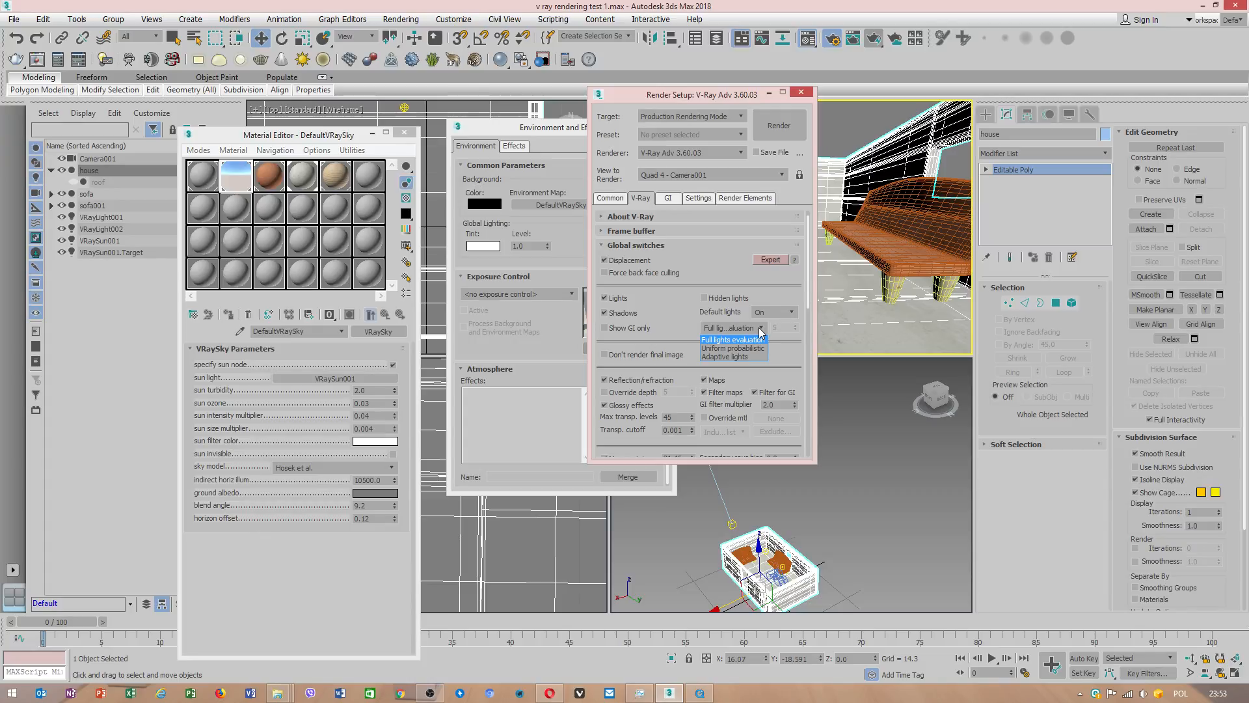
click(760, 329)
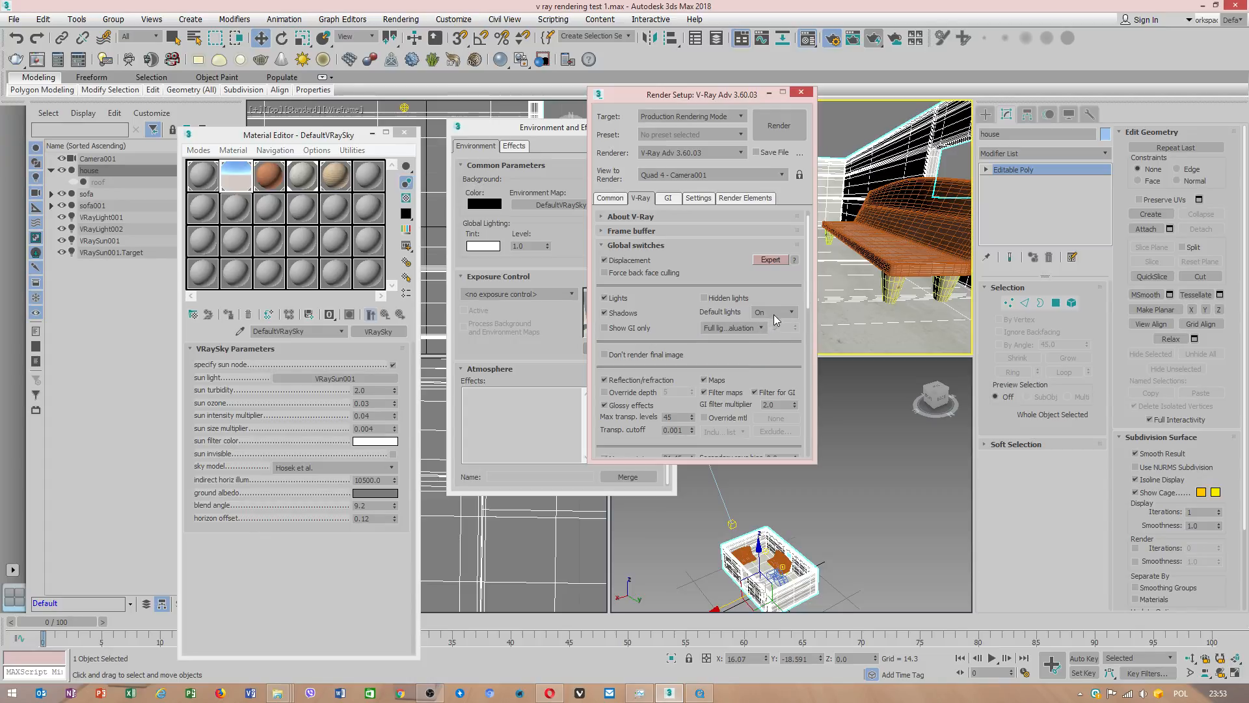
- Compare the Default and Expert modes of the Global switches, review the sampler, DMC and Environment settings, and close Render Setup
click(770, 260)
click(772, 260)
click(777, 262)
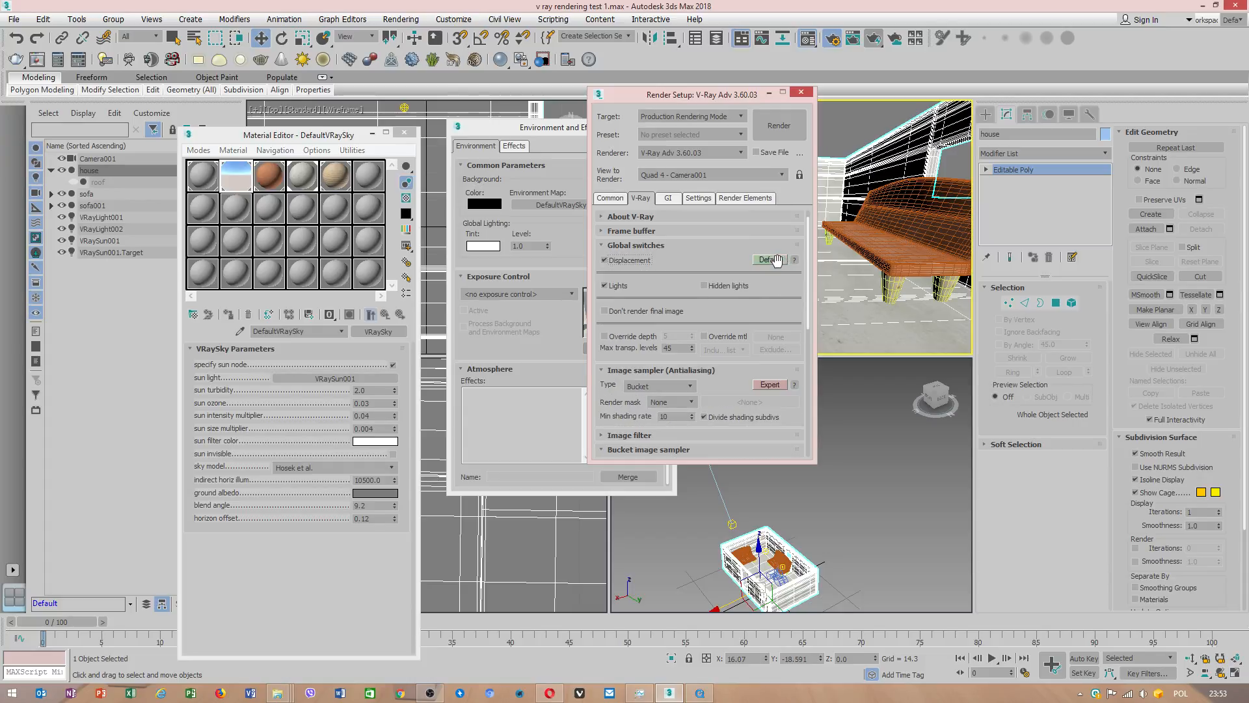
click(777, 261)
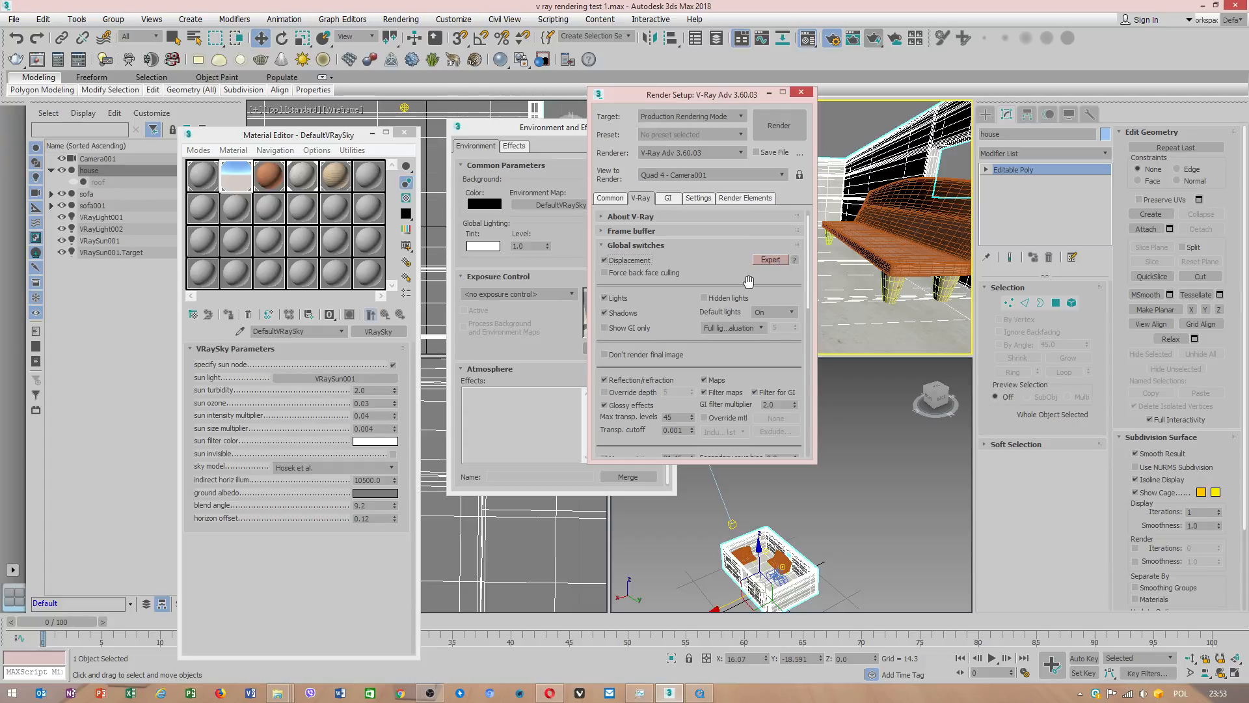
scroll(748, 281, down, 5)
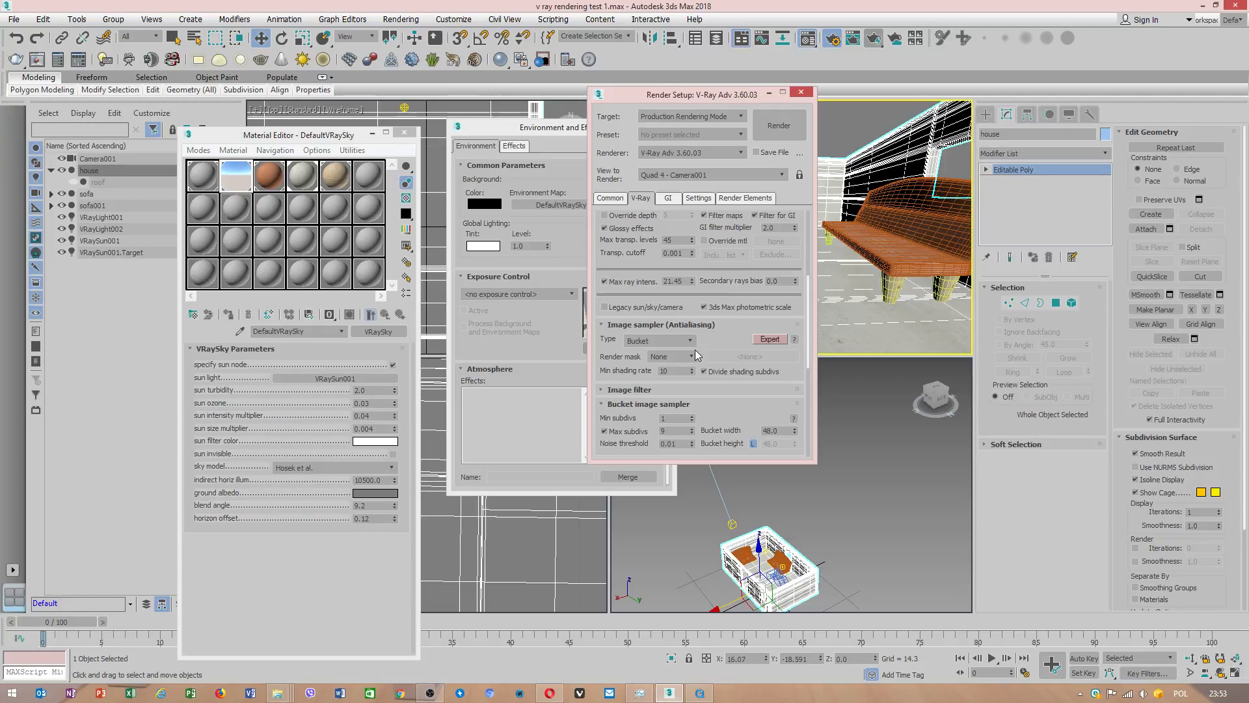
drag(713, 335, 705, 77)
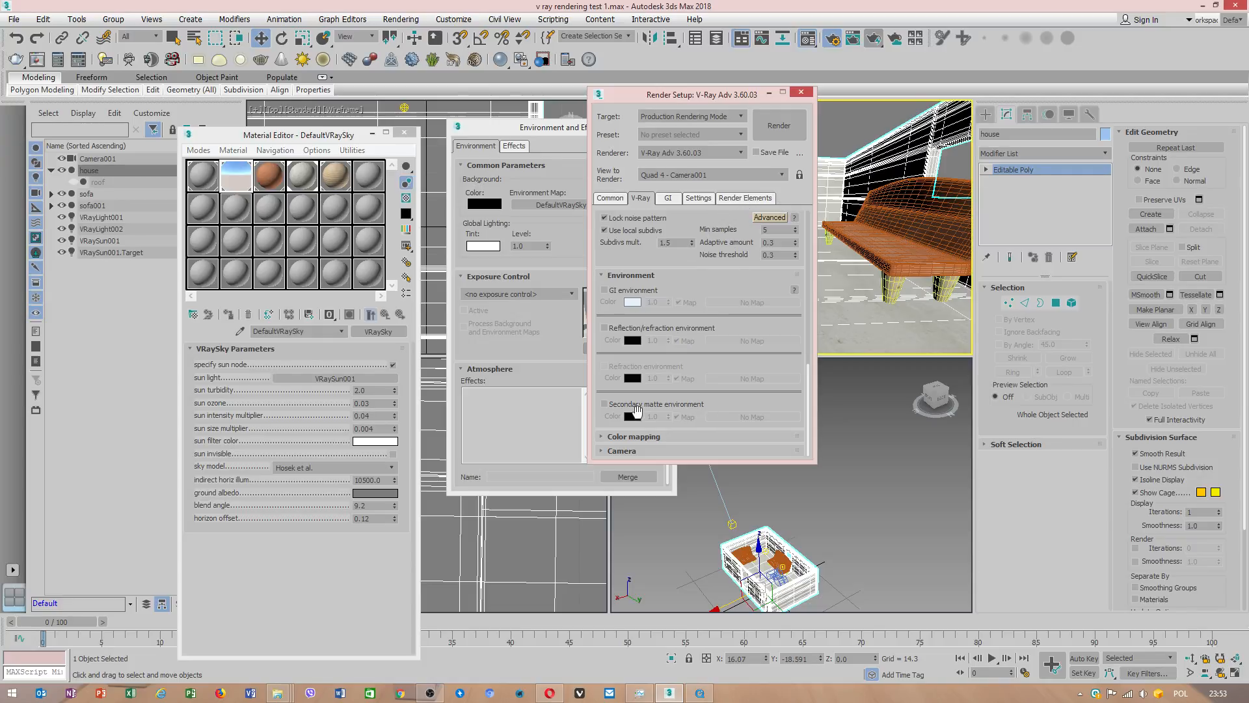
click(801, 91)
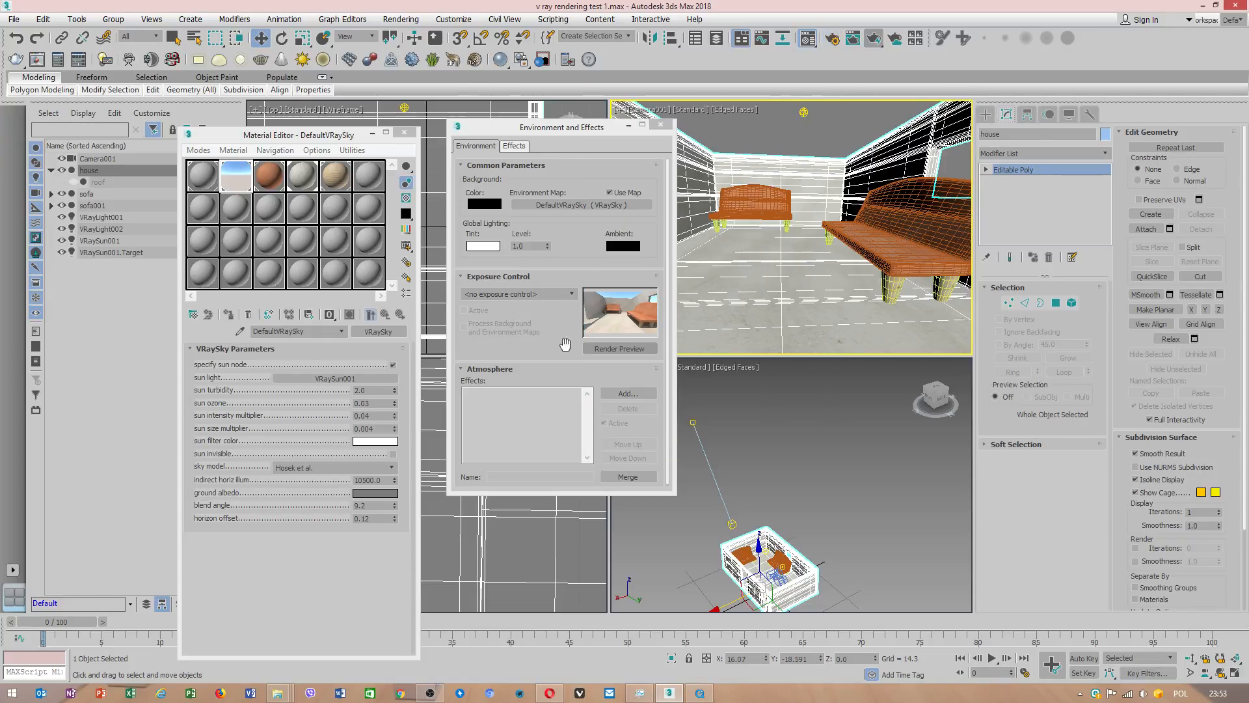
- Render the exposure control preview and set the VRaySky's sun turbidity to 2.78 and sun ozone to 1.0
click(621, 350)
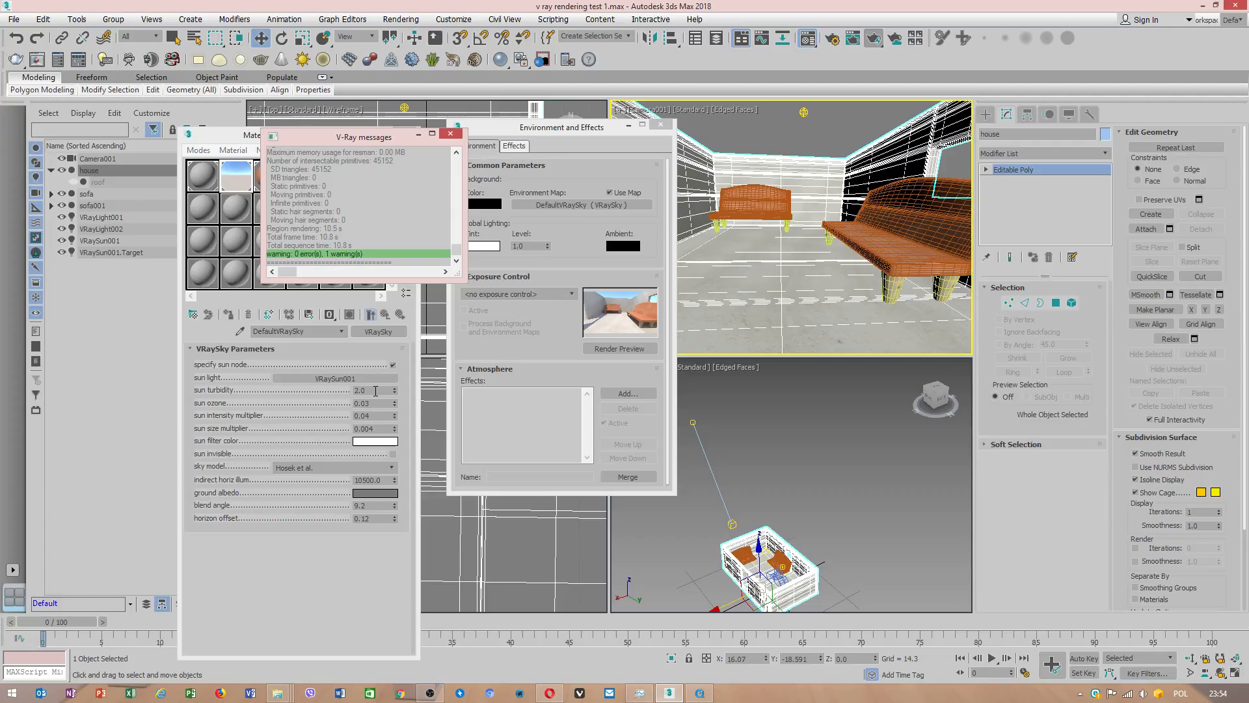
drag(395, 392, 410, 369)
click(451, 366)
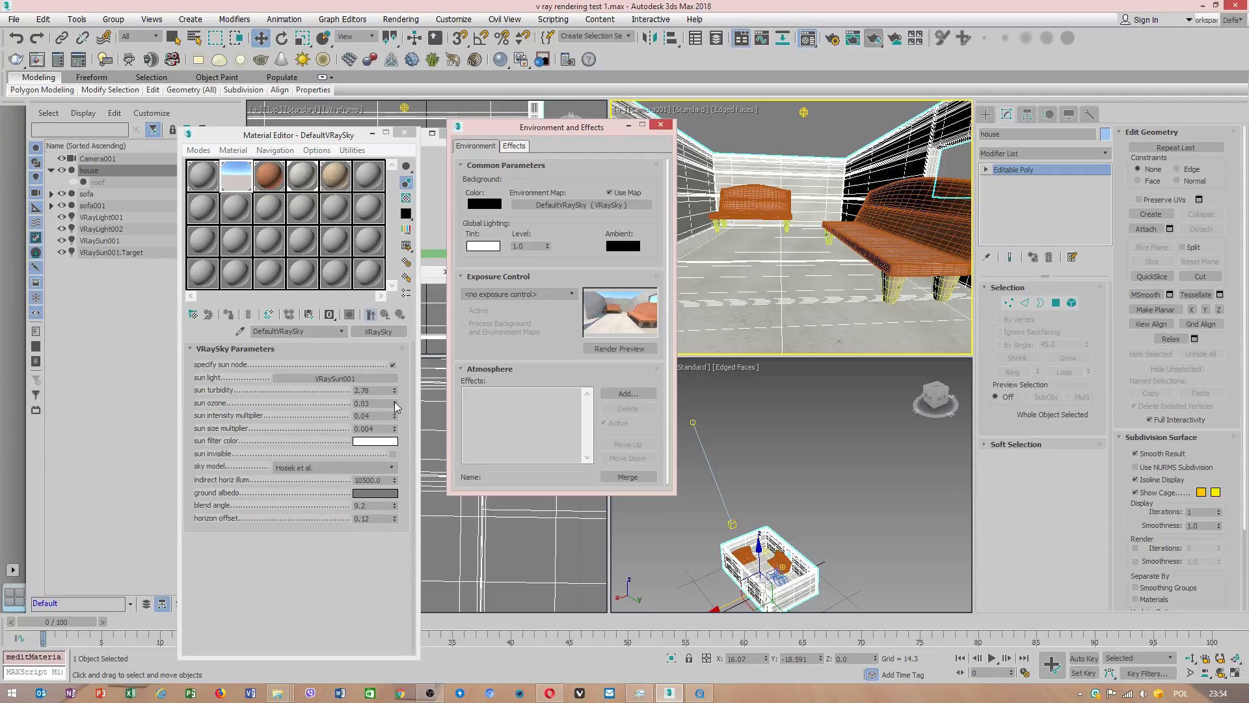
click(395, 403)
- Try a sun intensity multiplier of 0.01 on the VRaySky map and restore it to 0.04
click(376, 415)
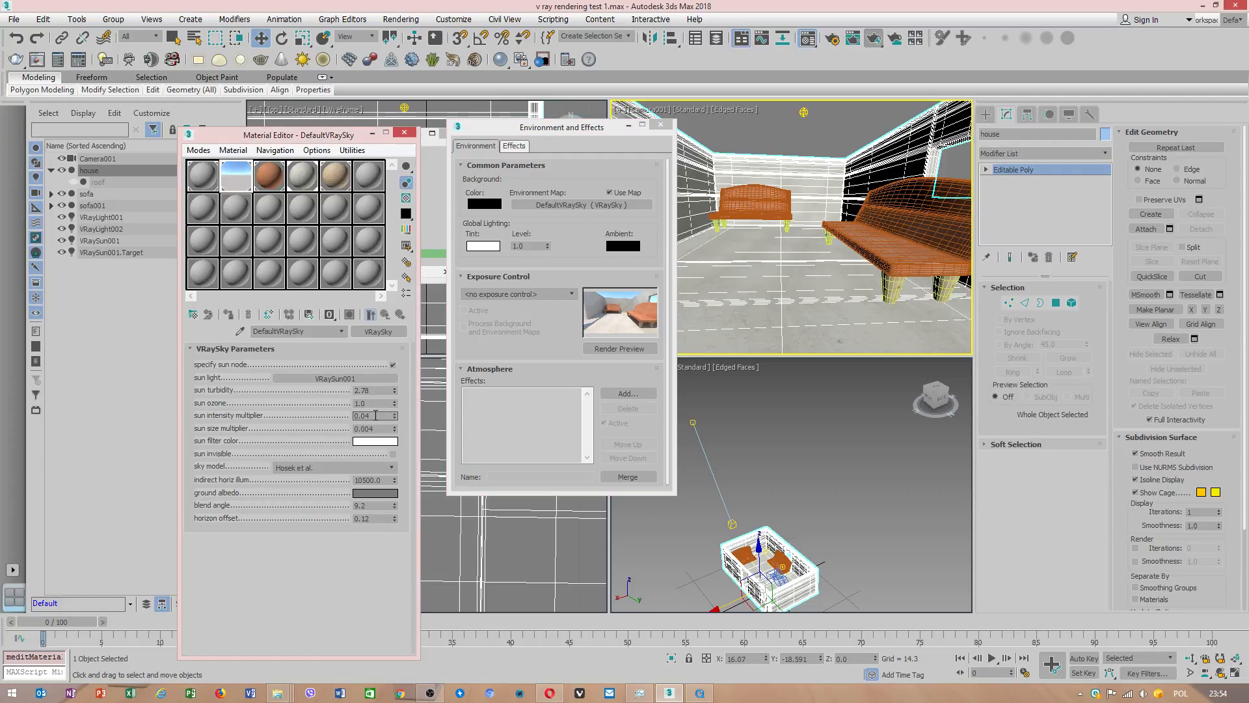
drag(363, 416, 377, 418)
click(382, 428)
drag(376, 415, 367, 417)
click(382, 402)
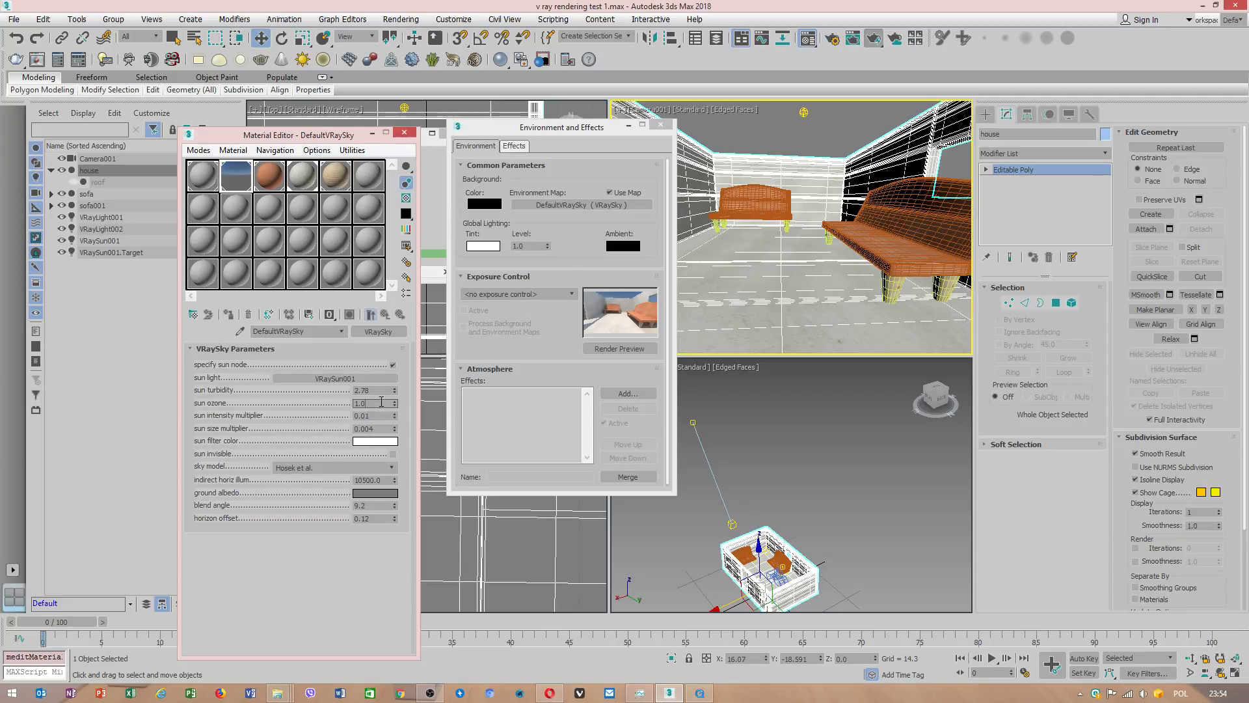
click(382, 416)
click(384, 428)
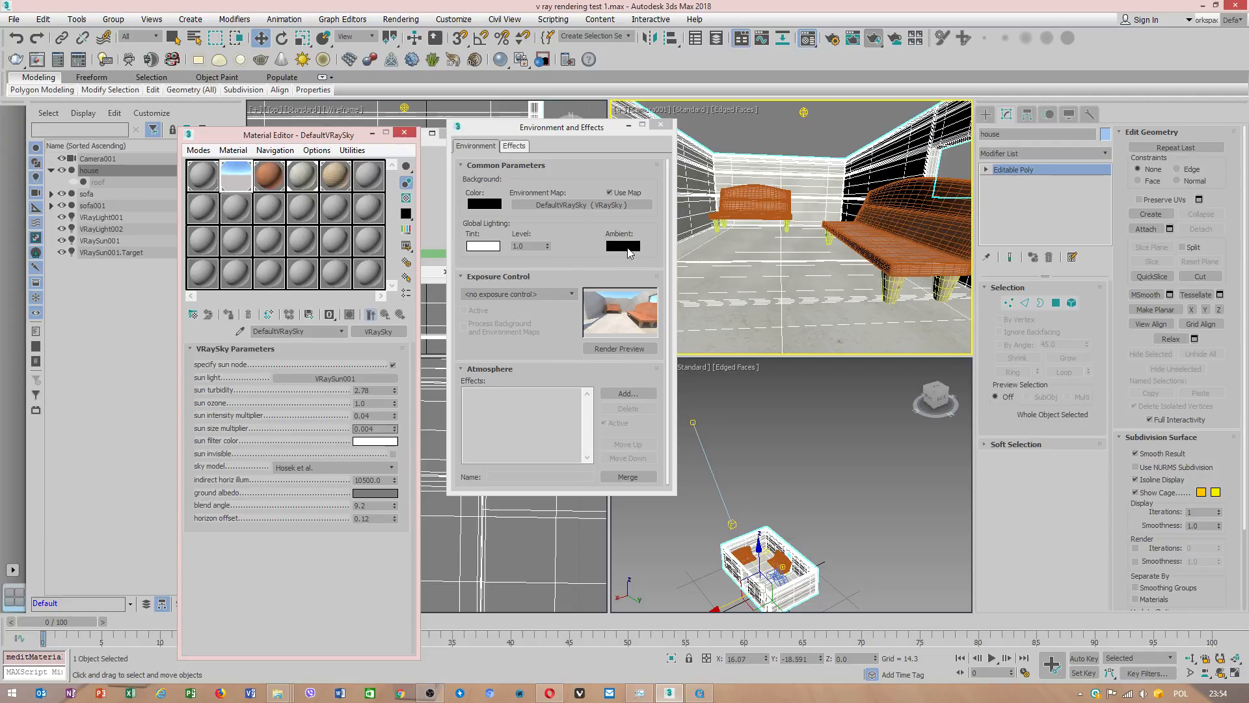
- Close Environment and Effects and review the V-Ray default displacement and System settings in Render Setup
click(661, 124)
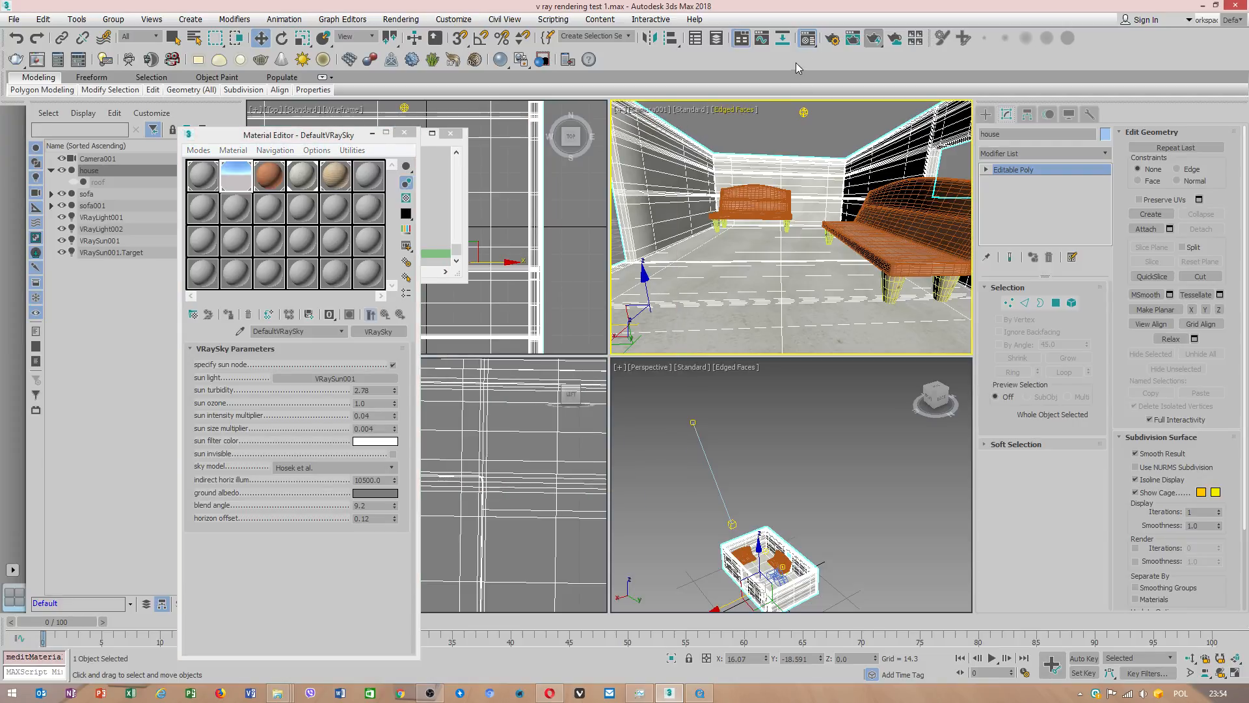
click(828, 40)
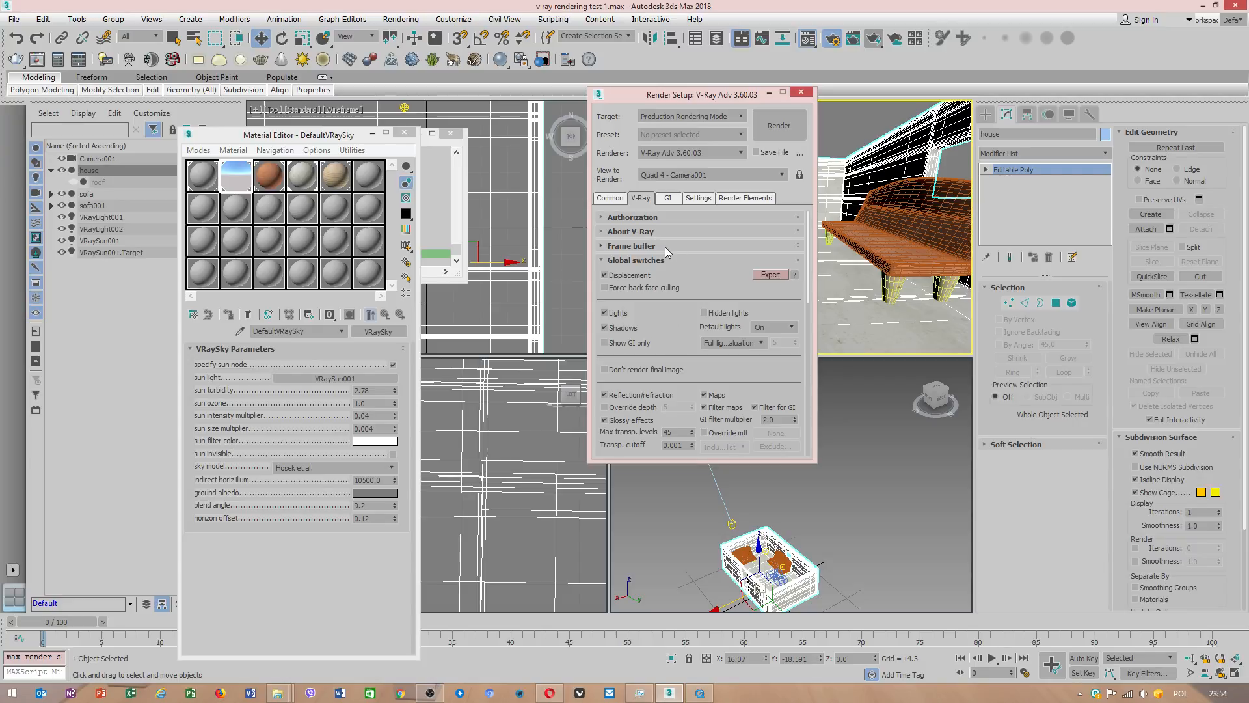
click(695, 198)
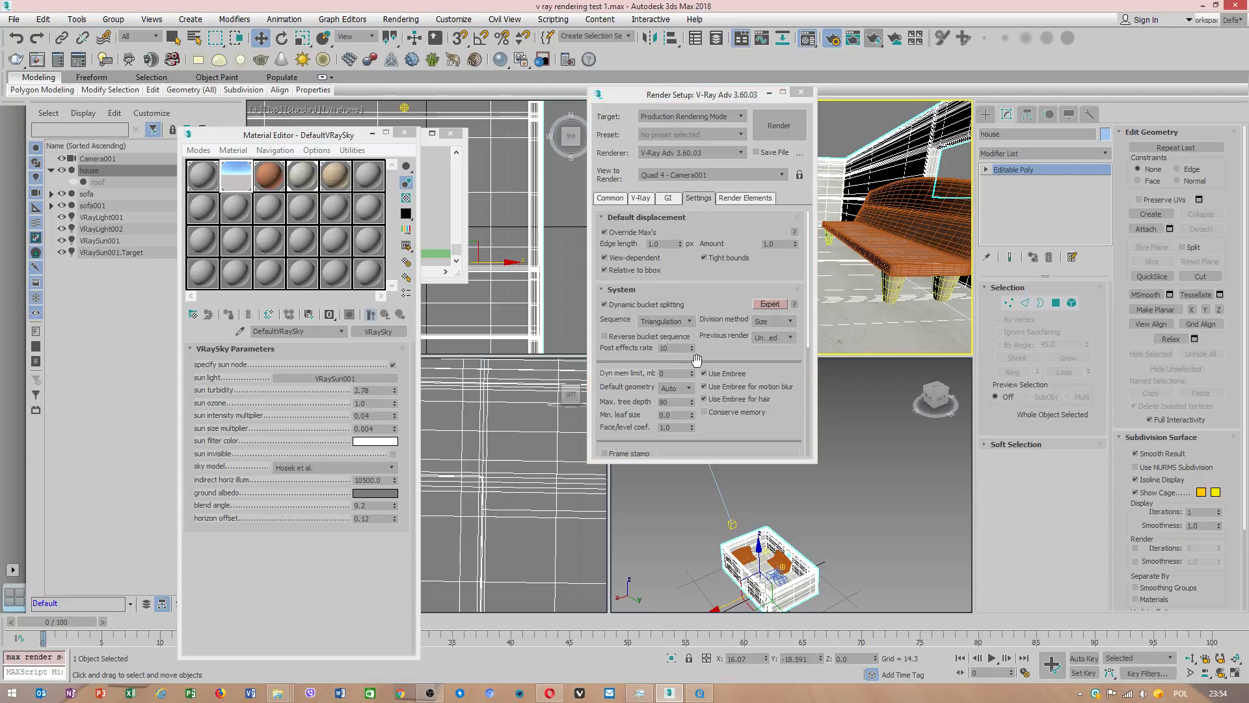
drag(683, 276, 679, 130)
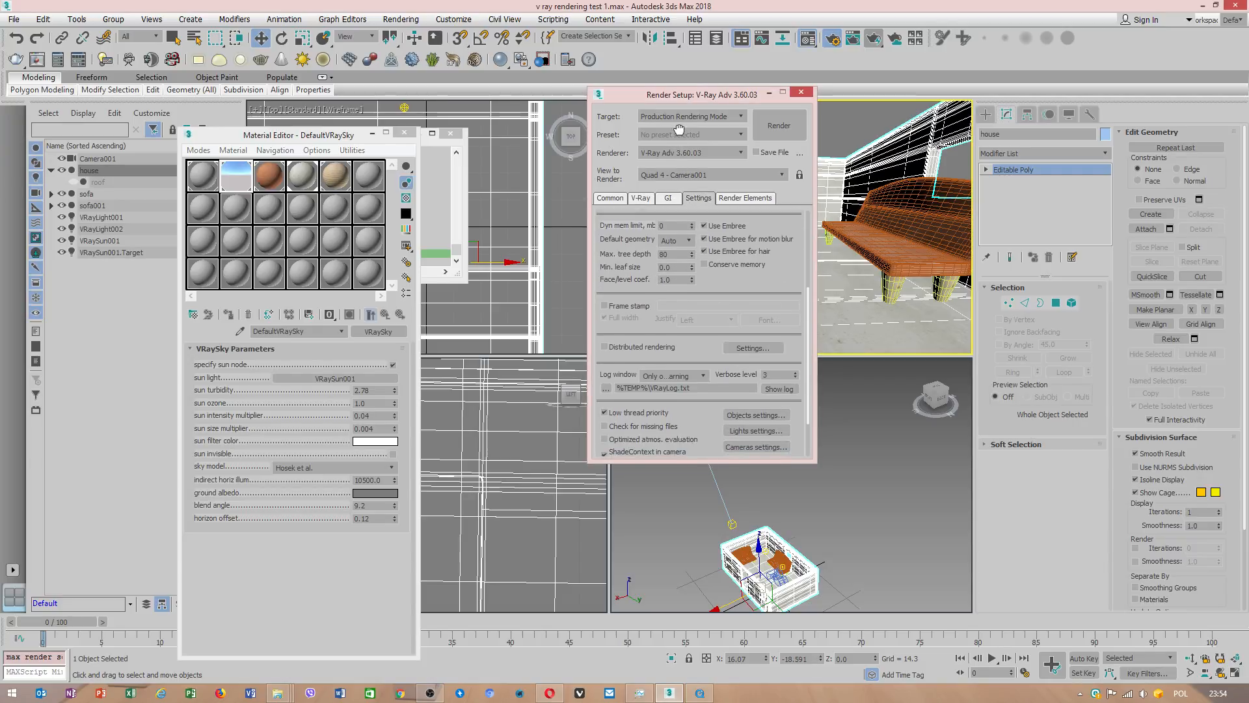
- Review the V-Ray Frame buffer and Global switches options and close Render Setup
click(641, 198)
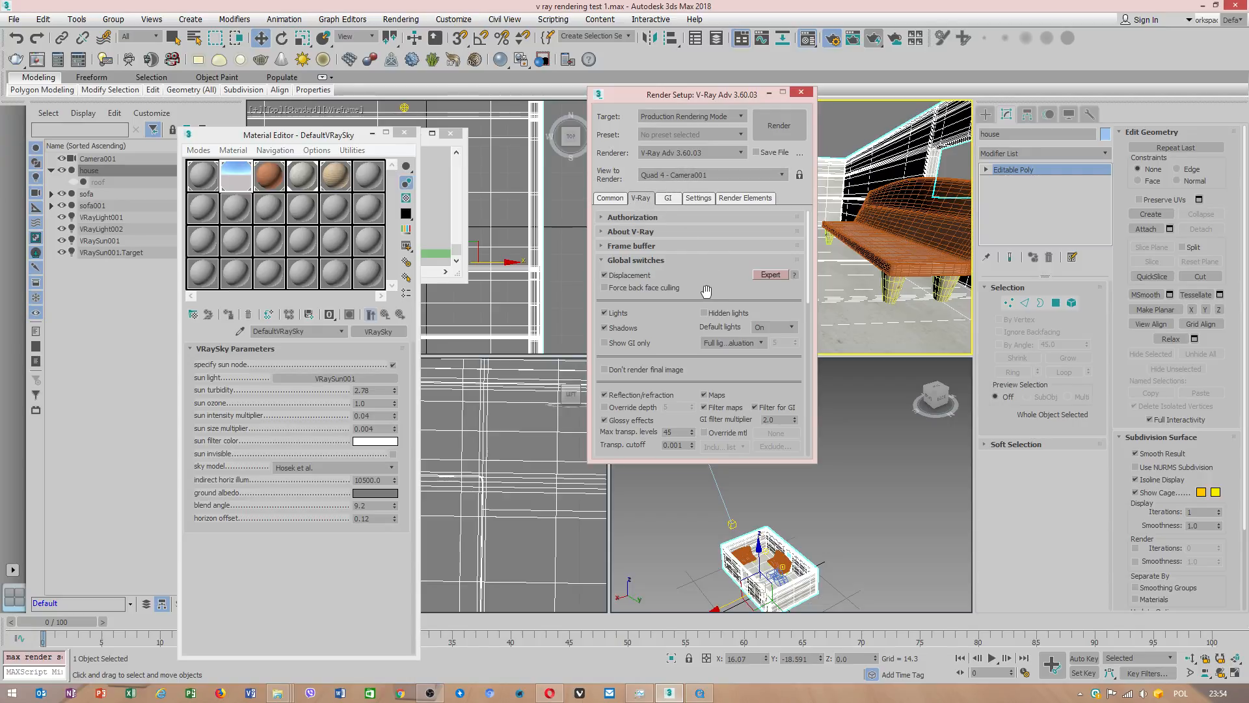
mouse_move(705, 290)
mouse_down()
mouse_move(705, 254)
mouse_move(705, 280)
mouse_up()
click(658, 238)
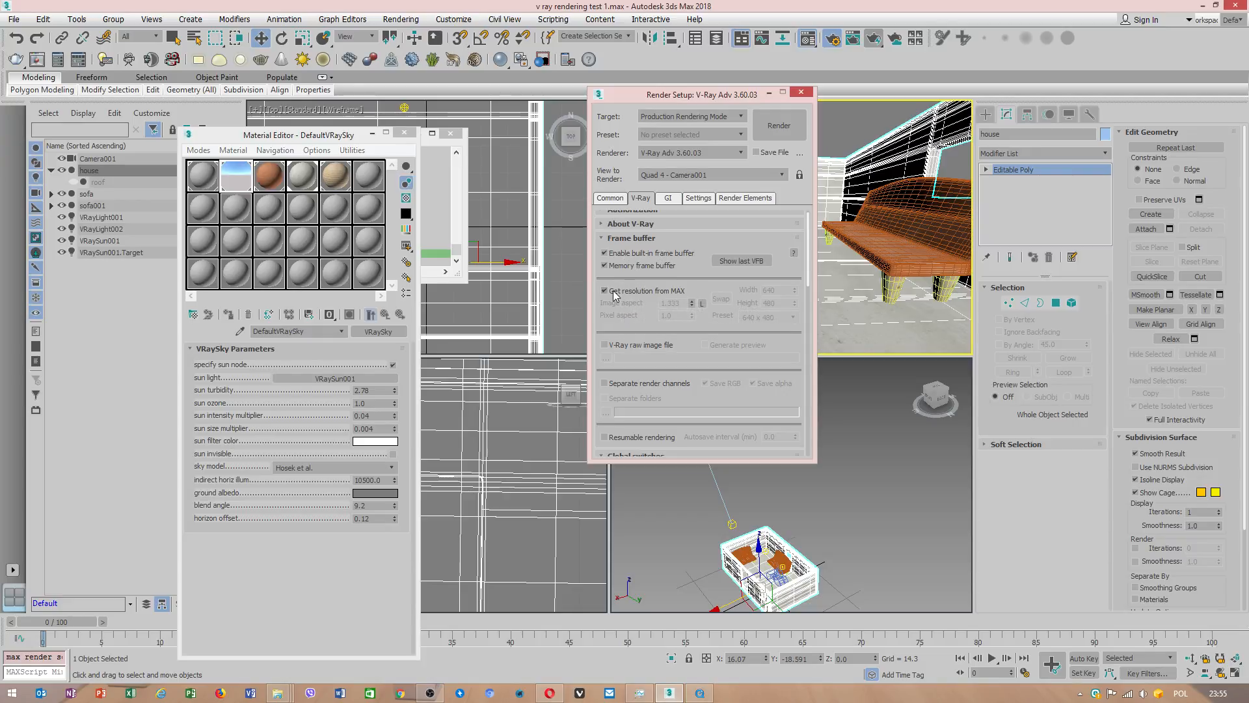
click(636, 238)
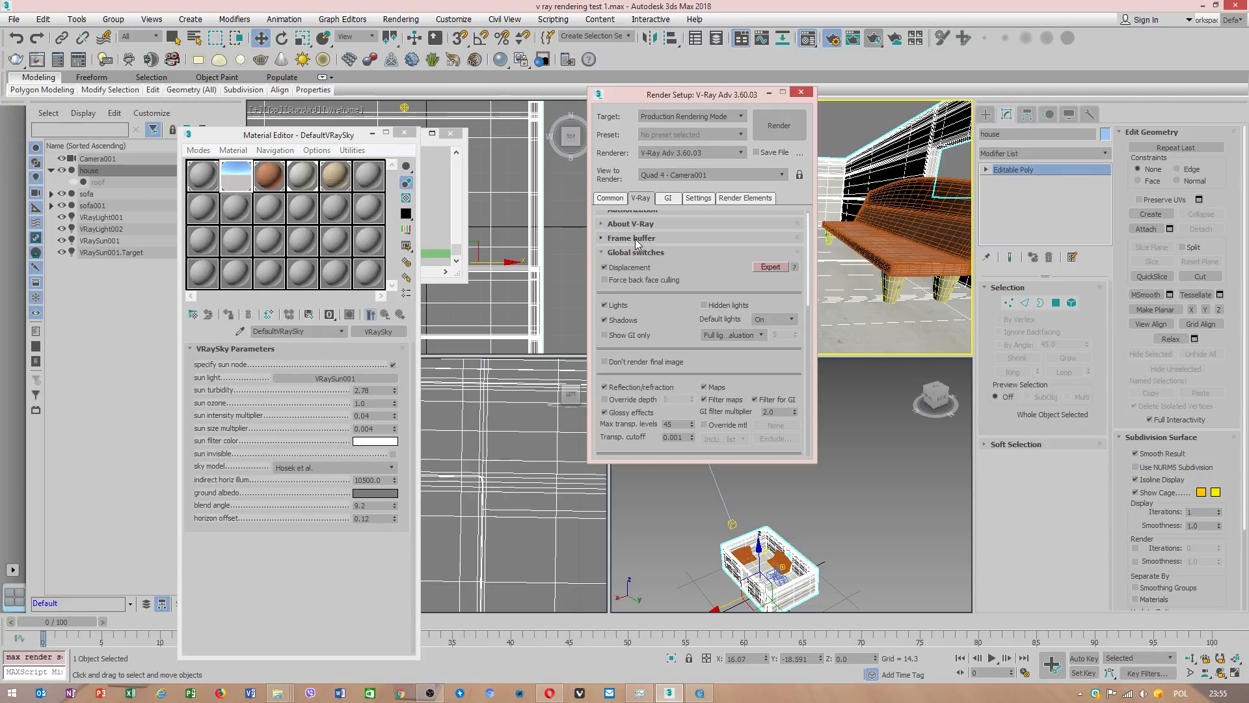
scroll(696, 268, down, 1)
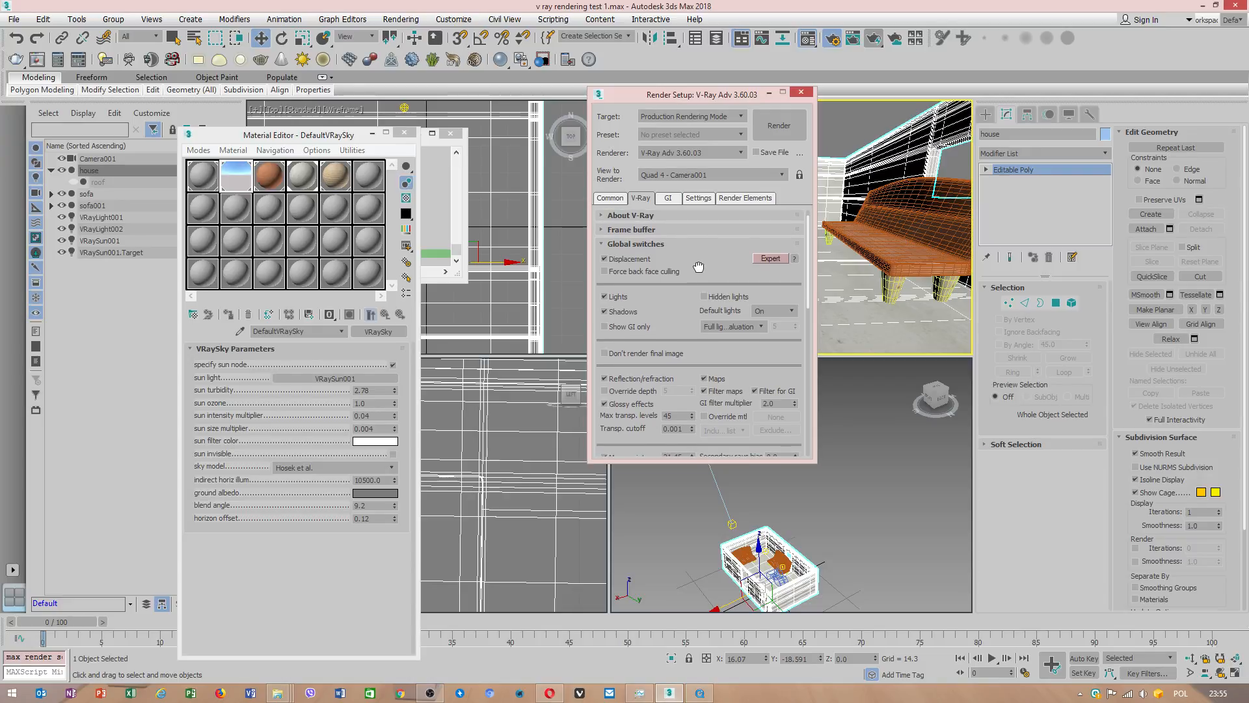
scroll(698, 267, down, 1)
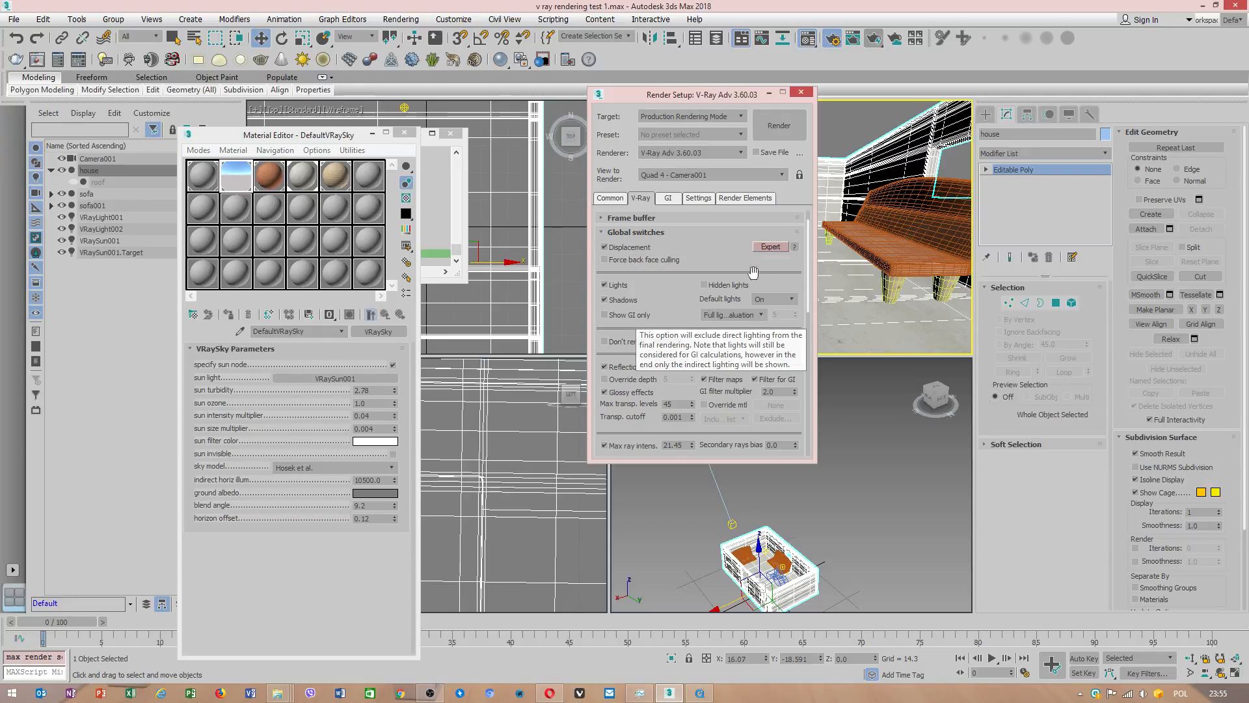
click(801, 93)
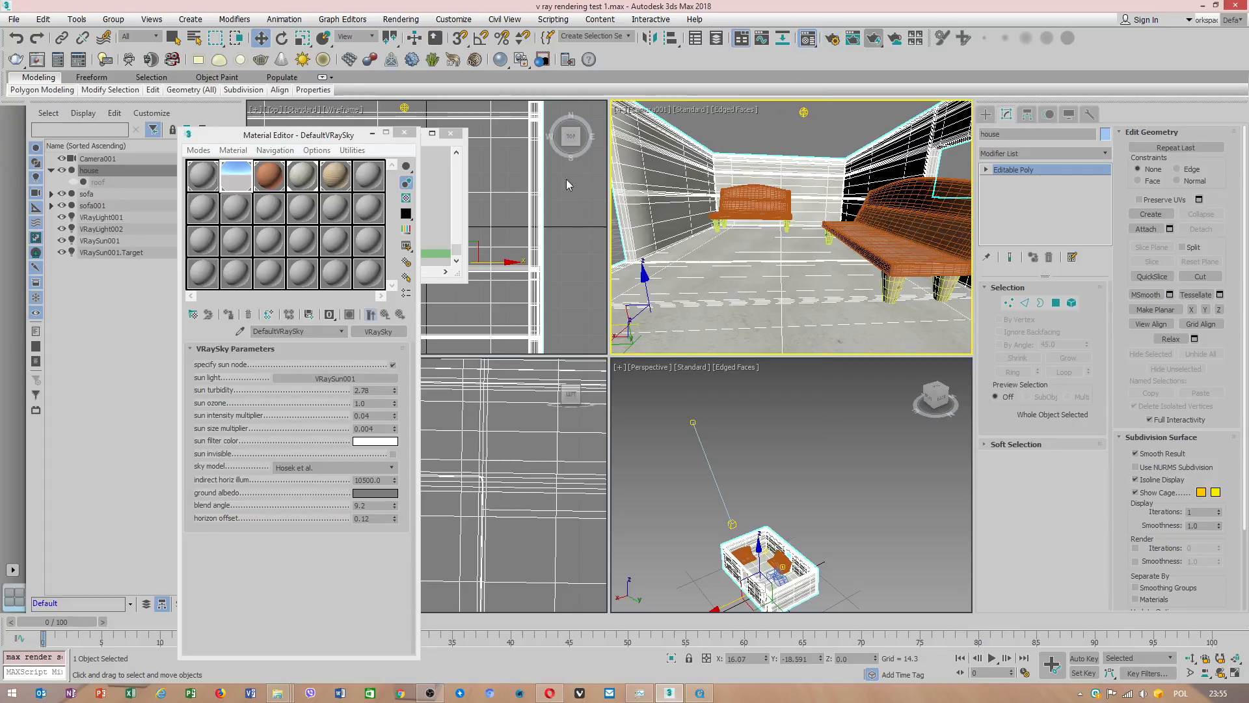
- Make both sphere lights, VRayLight002 and VRayLight001, invisible
click(804, 112)
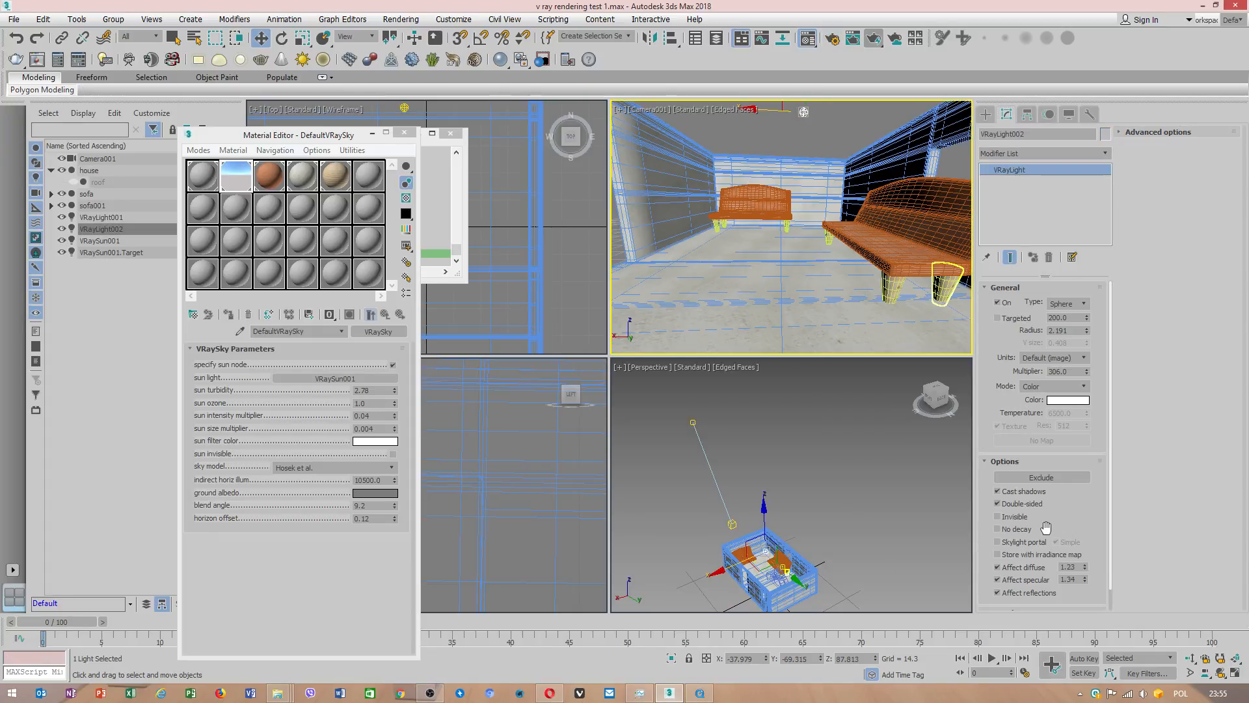
click(998, 516)
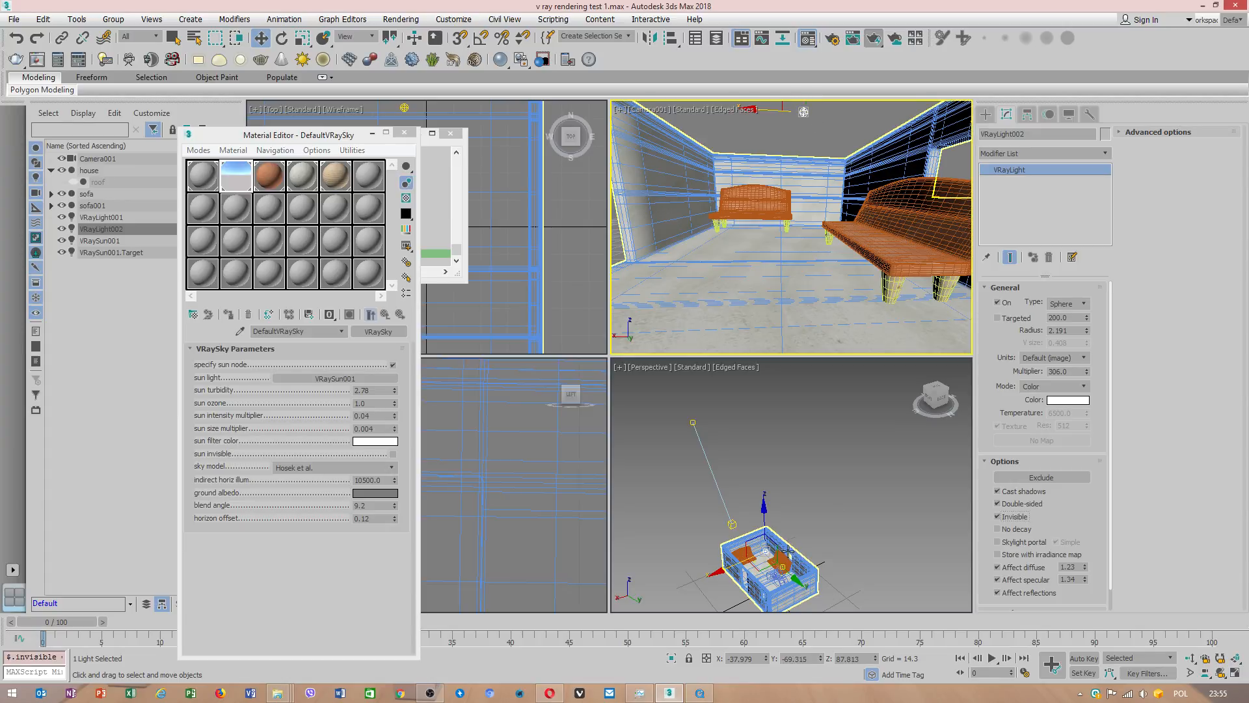
scroll(789, 552, up, 4)
middle_drag(789, 565, 789, 385)
scroll(786, 437, up, 2)
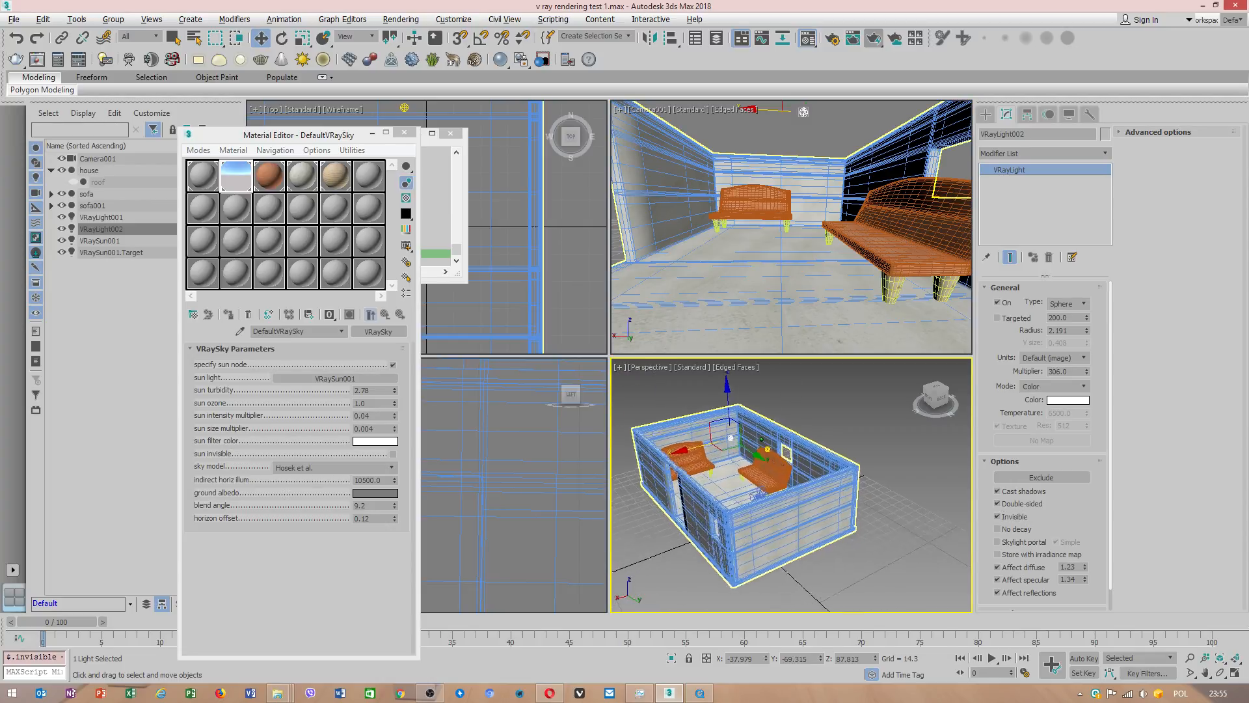
scroll(774, 479, up, 3)
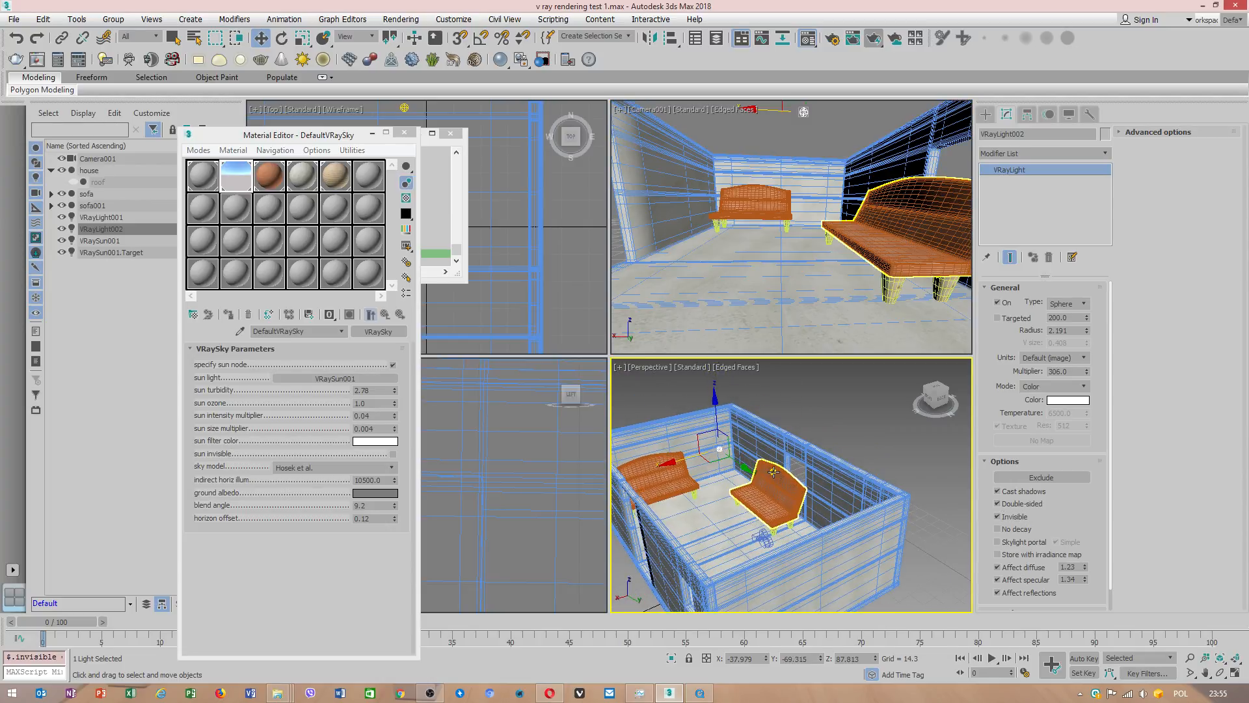
click(774, 472)
click(774, 473)
click(774, 472)
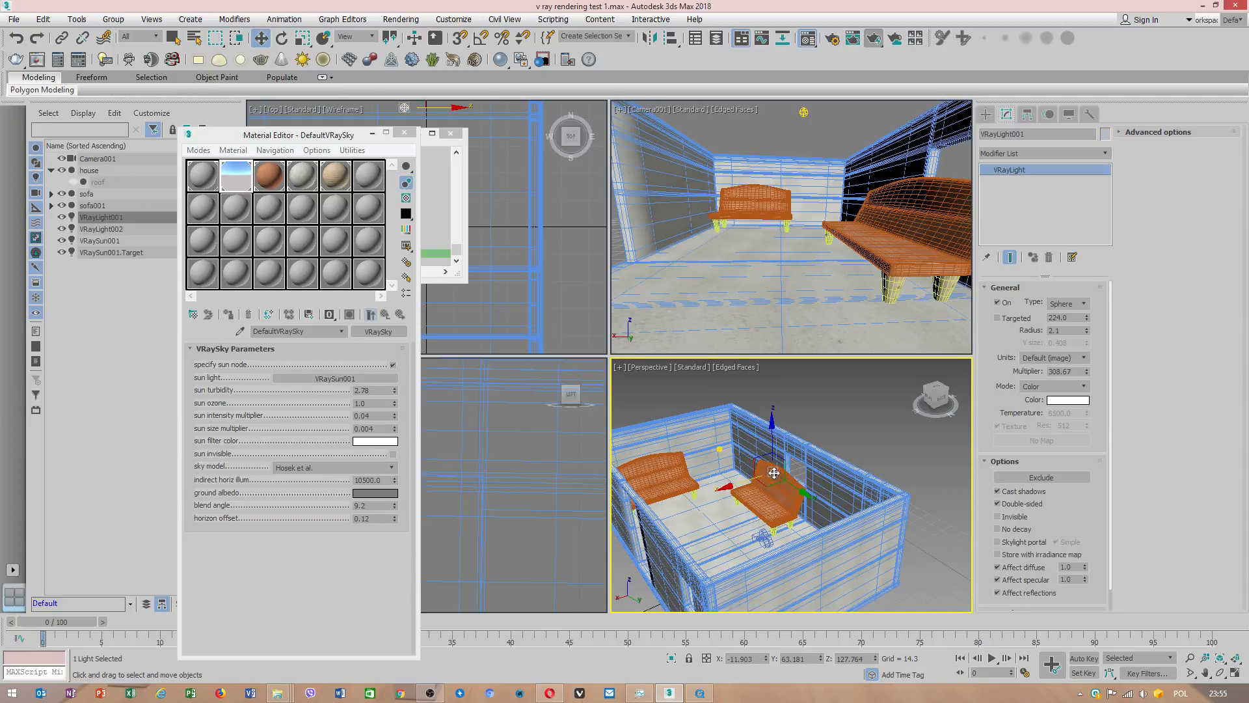
click(998, 517)
- Review VRayLight001's available light types and the Exclude/Include object lists of both sphere lights
click(1071, 304)
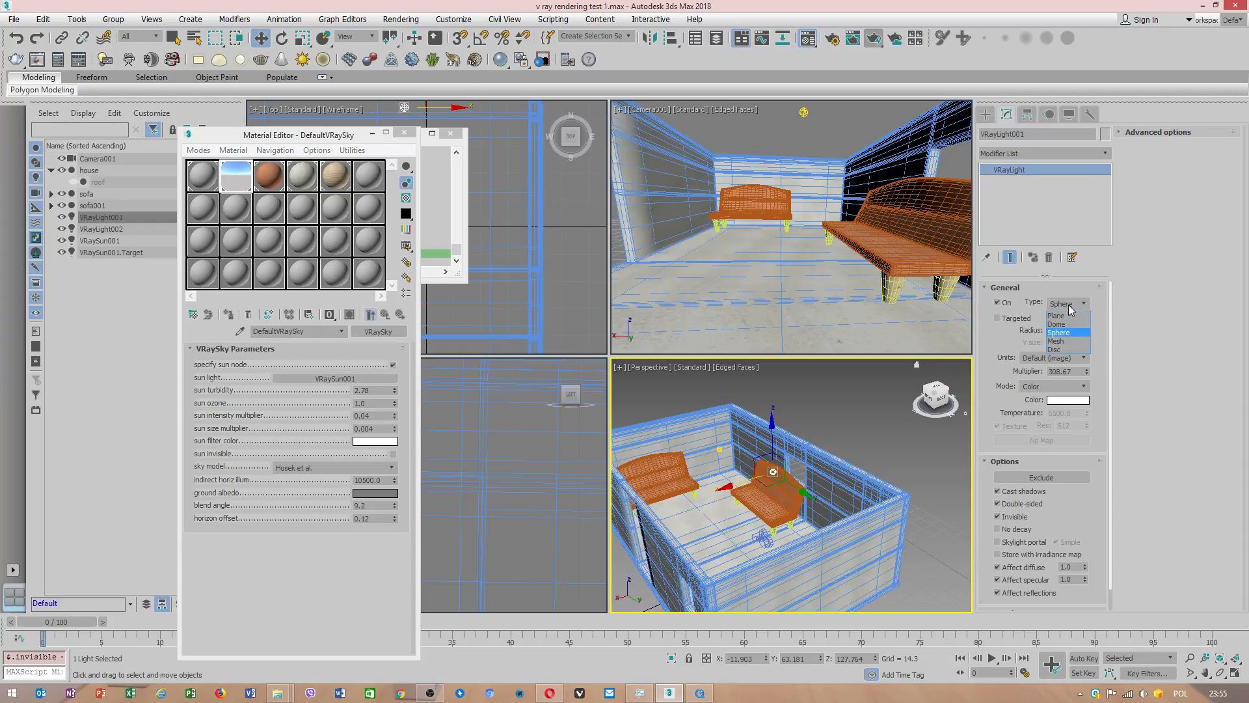
click(1068, 304)
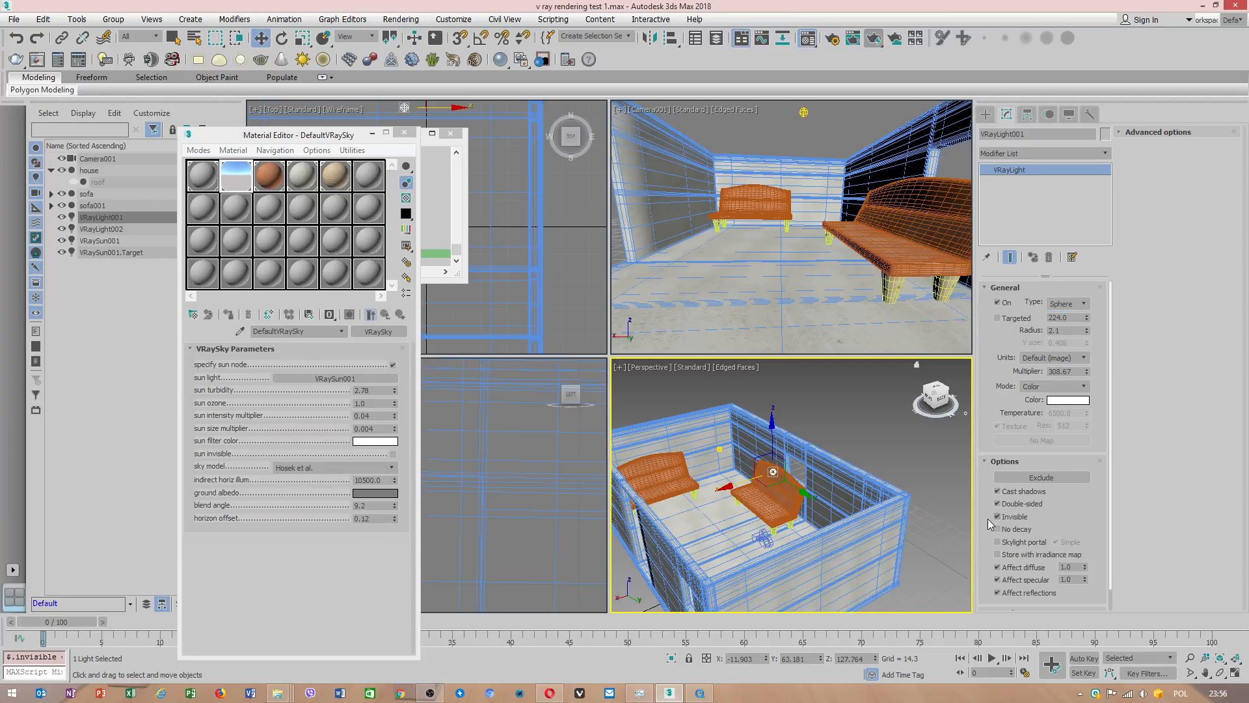
click(1041, 477)
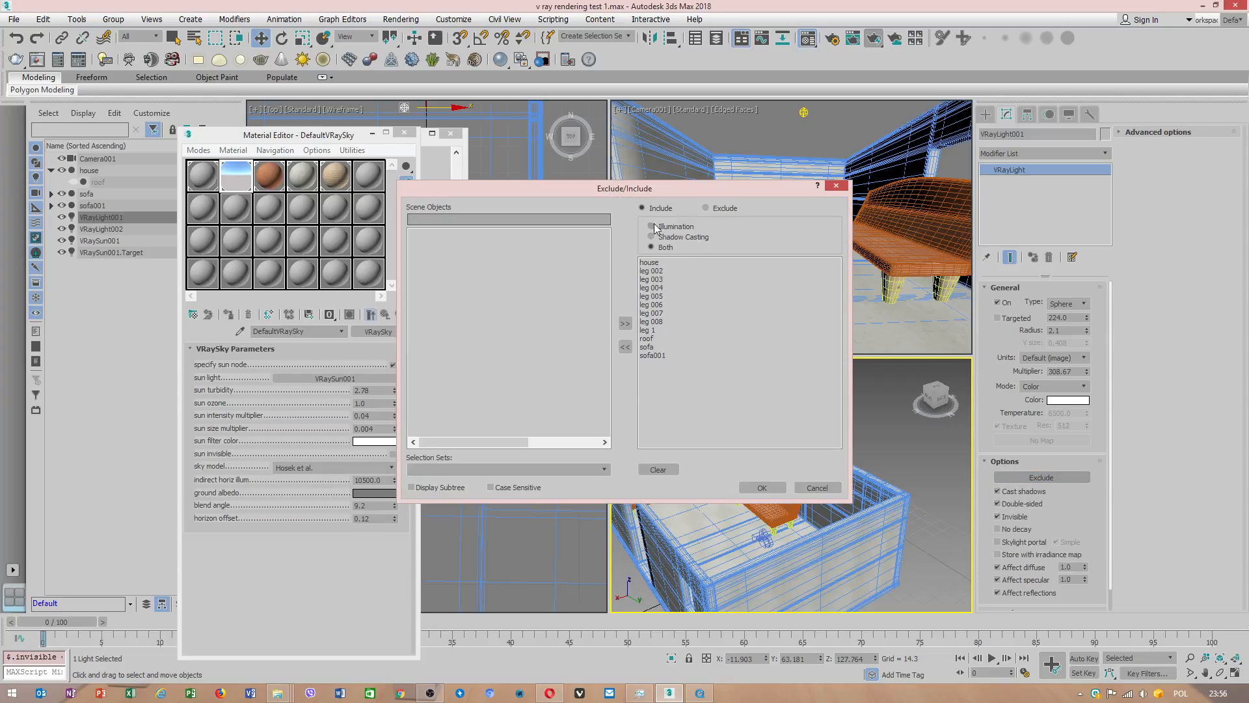
click(762, 488)
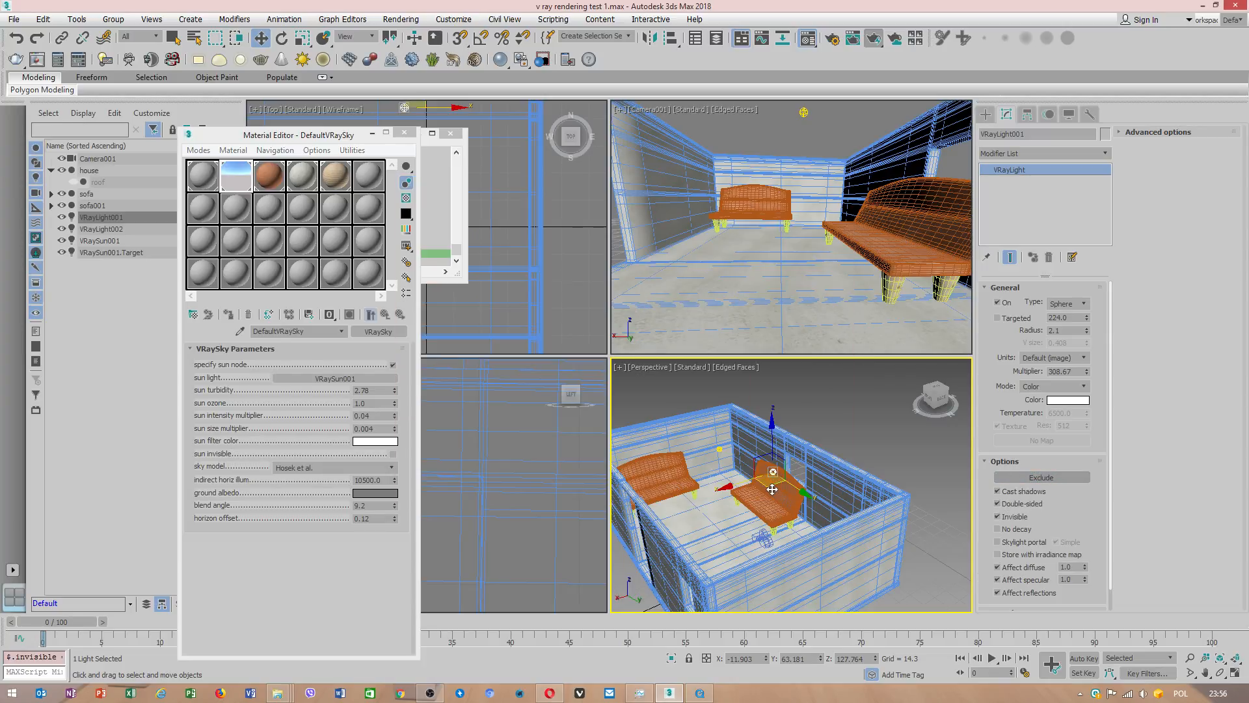
click(724, 448)
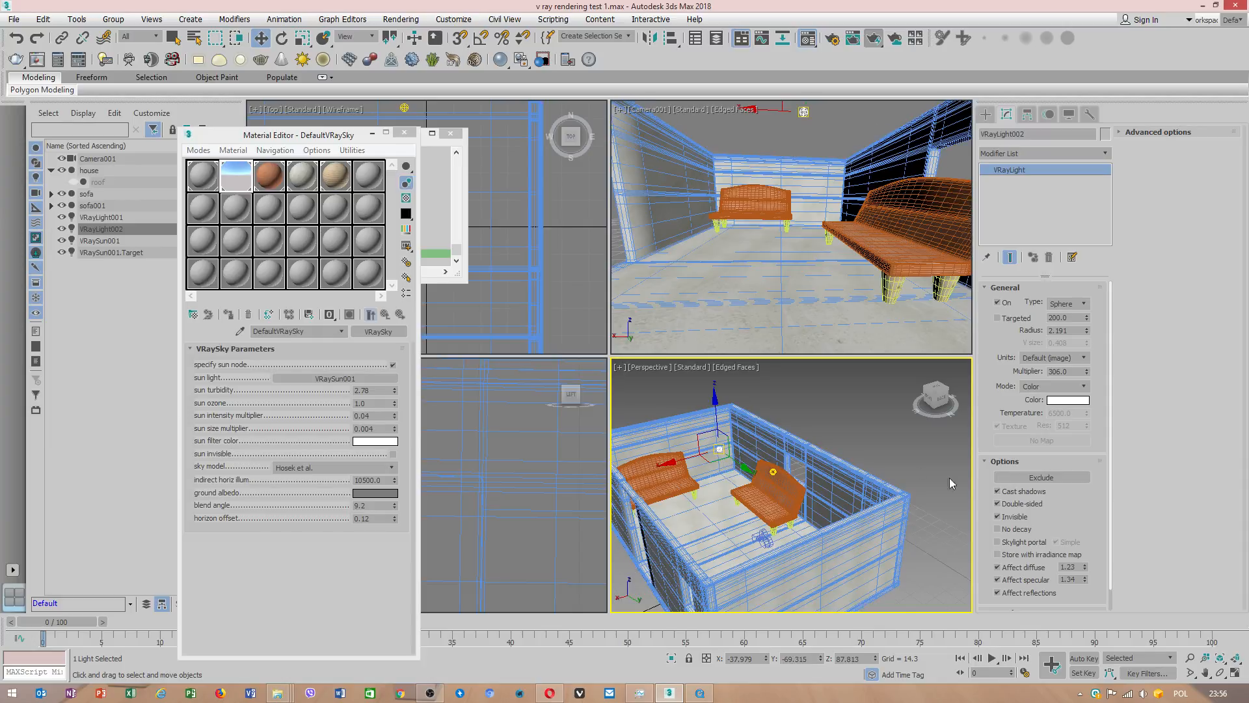
click(1023, 479)
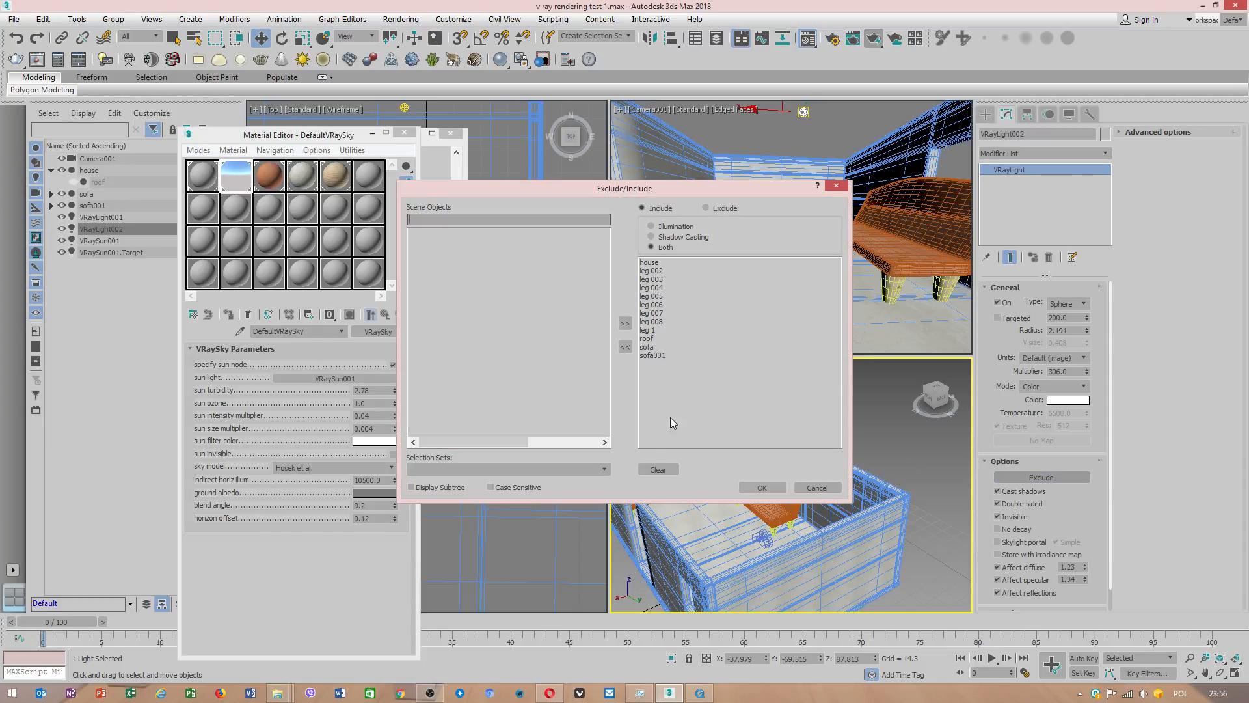
click(762, 487)
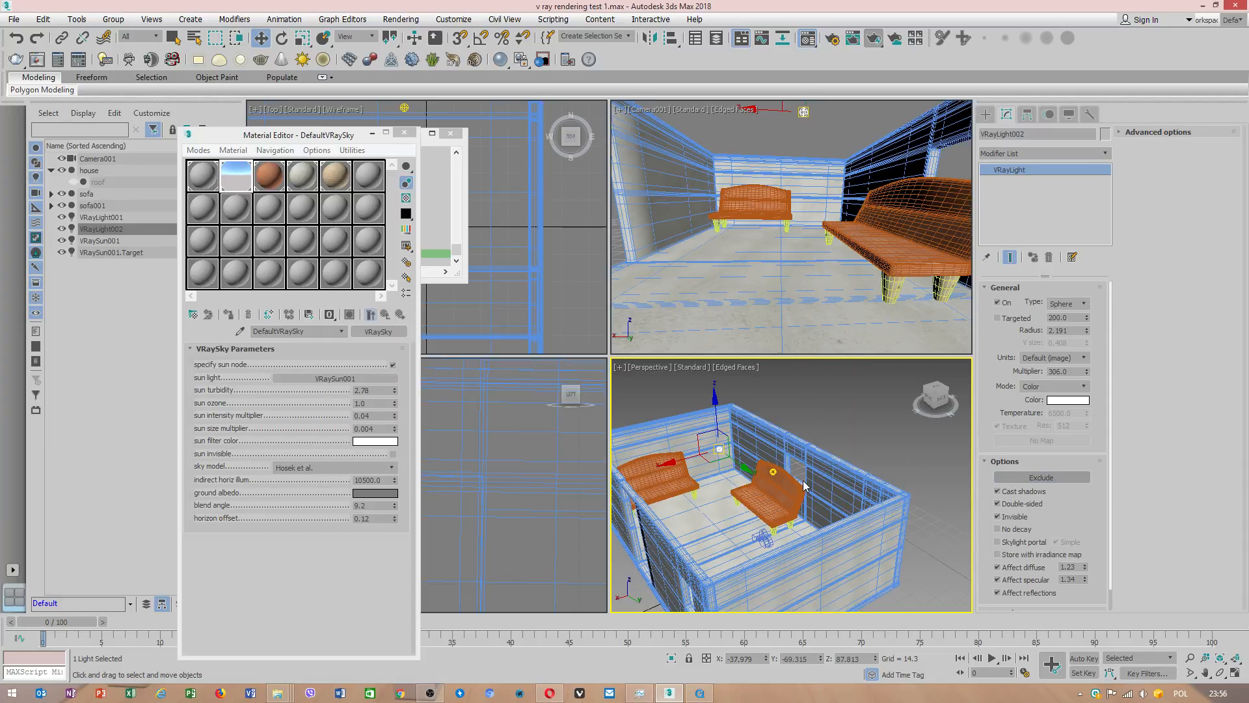
- Move VRaySun001 along the X axis to about X 151
scroll(791, 484, down, 15)
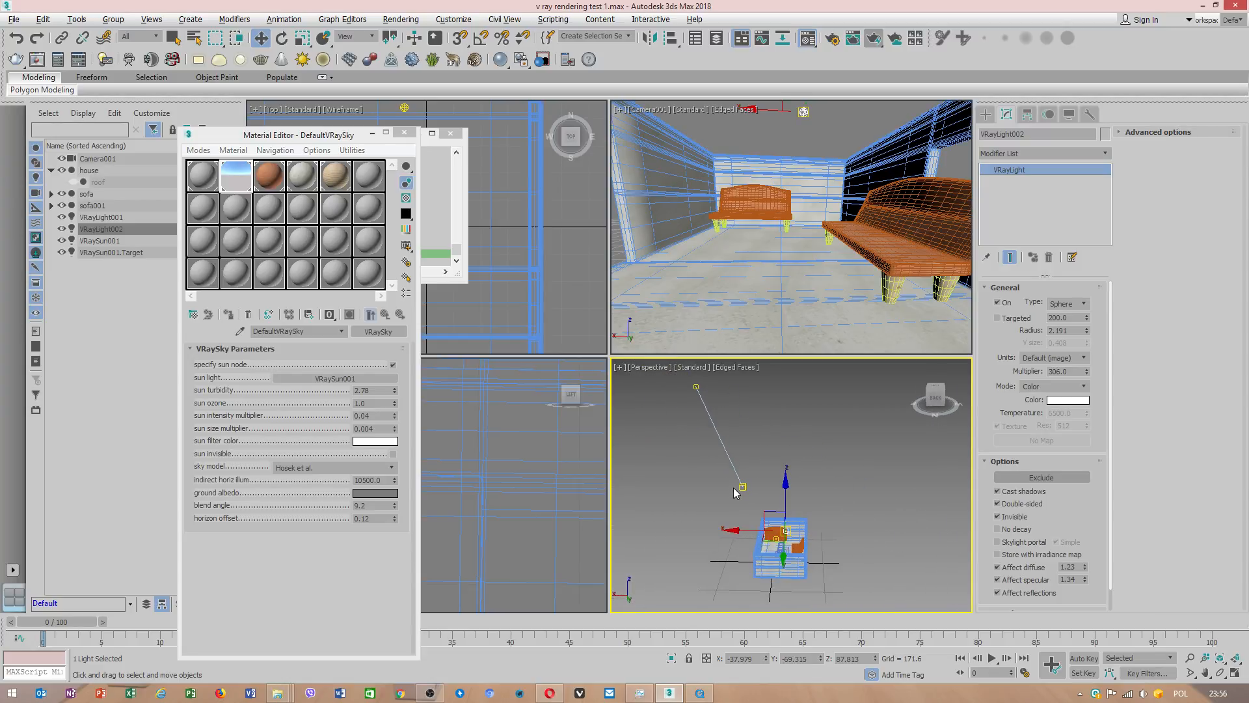
click(744, 486)
click(696, 389)
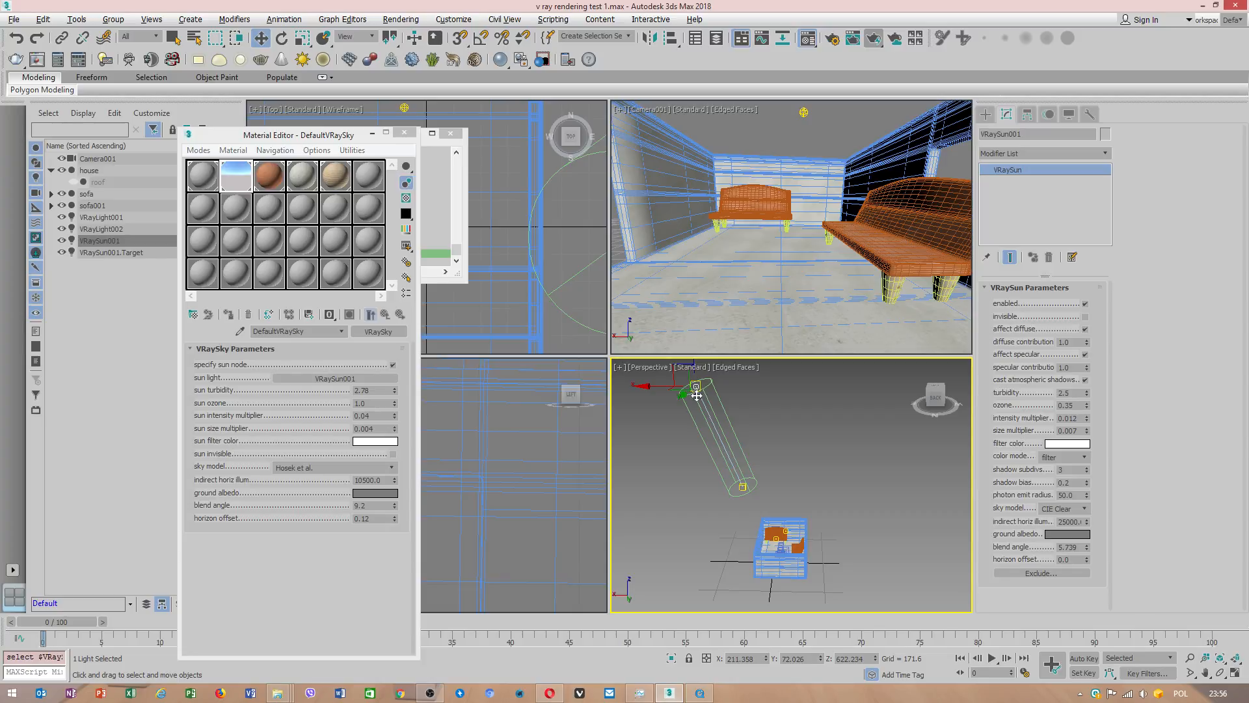
drag(666, 383, 681, 386)
middle_drag(789, 501, 795, 532)
alt+middle_drag(796, 532, 898, 466)
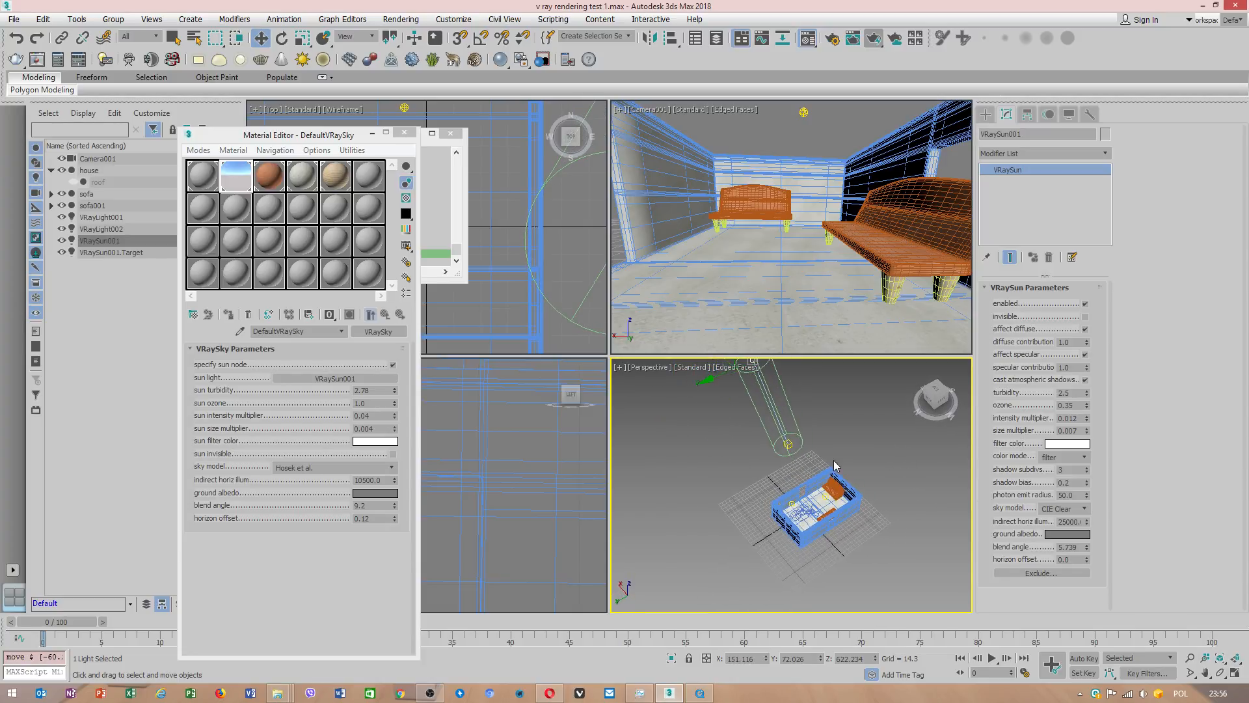
- Move VRaySun001.Target down into the house, to about X -28, Y -9, Z 56
click(789, 445)
drag(765, 426, 823, 479)
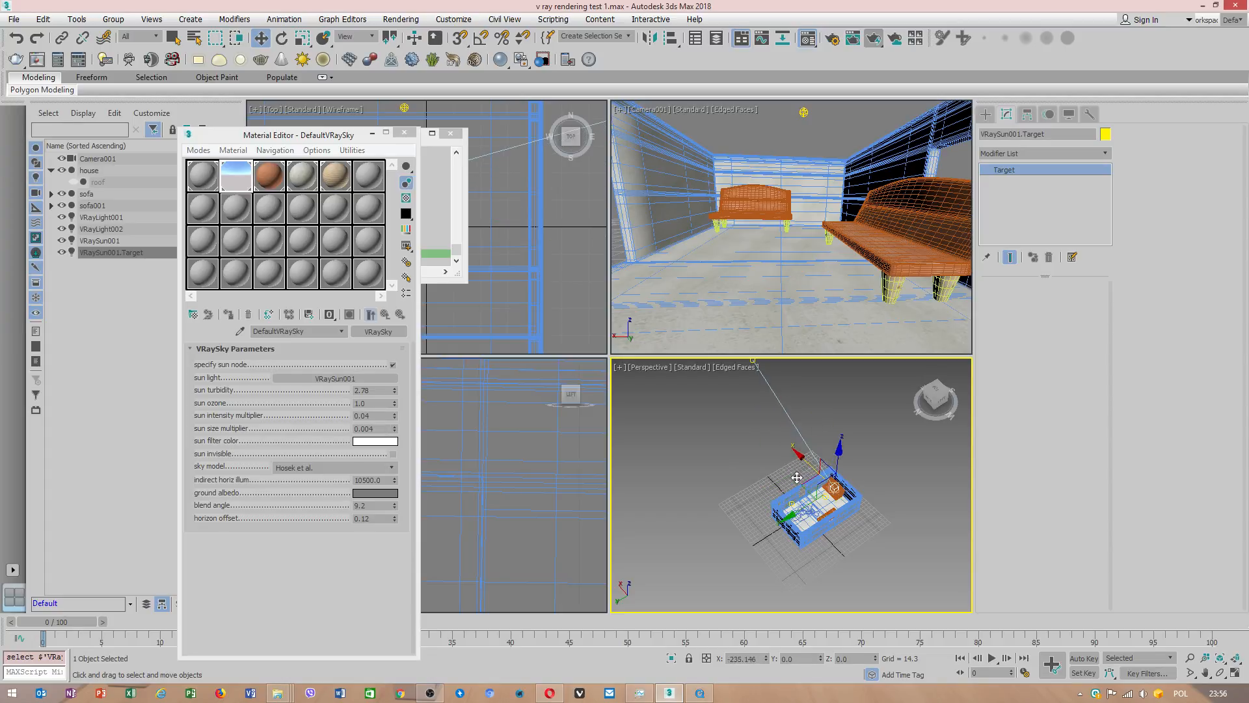
alt+middle_drag(851, 515, 920, 479)
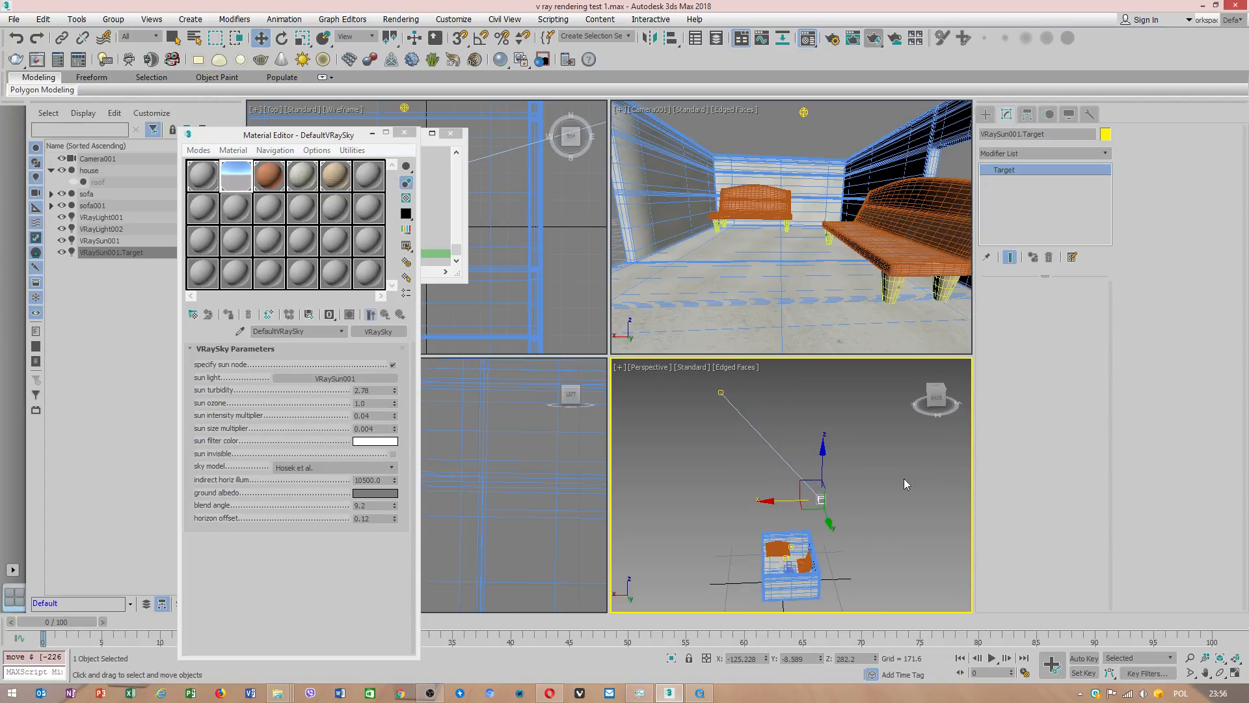
drag(829, 456, 761, 565)
alt+middle_drag(759, 530, 800, 542)
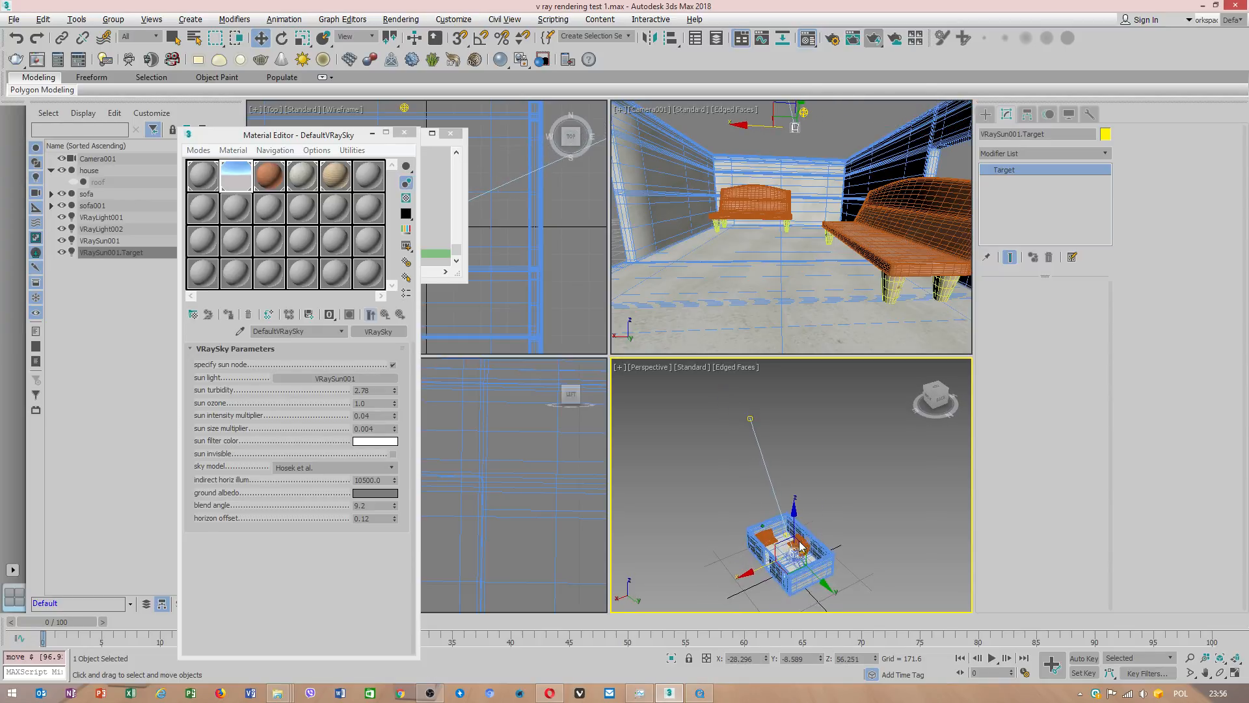
- Reposition VRaySun001 high above the house at about X -10, Y 184, Z 622, and select the house
click(750, 421)
drag(718, 428, 859, 471)
alt+middle_drag(791, 538, 801, 536)
scroll(801, 532, up, 10)
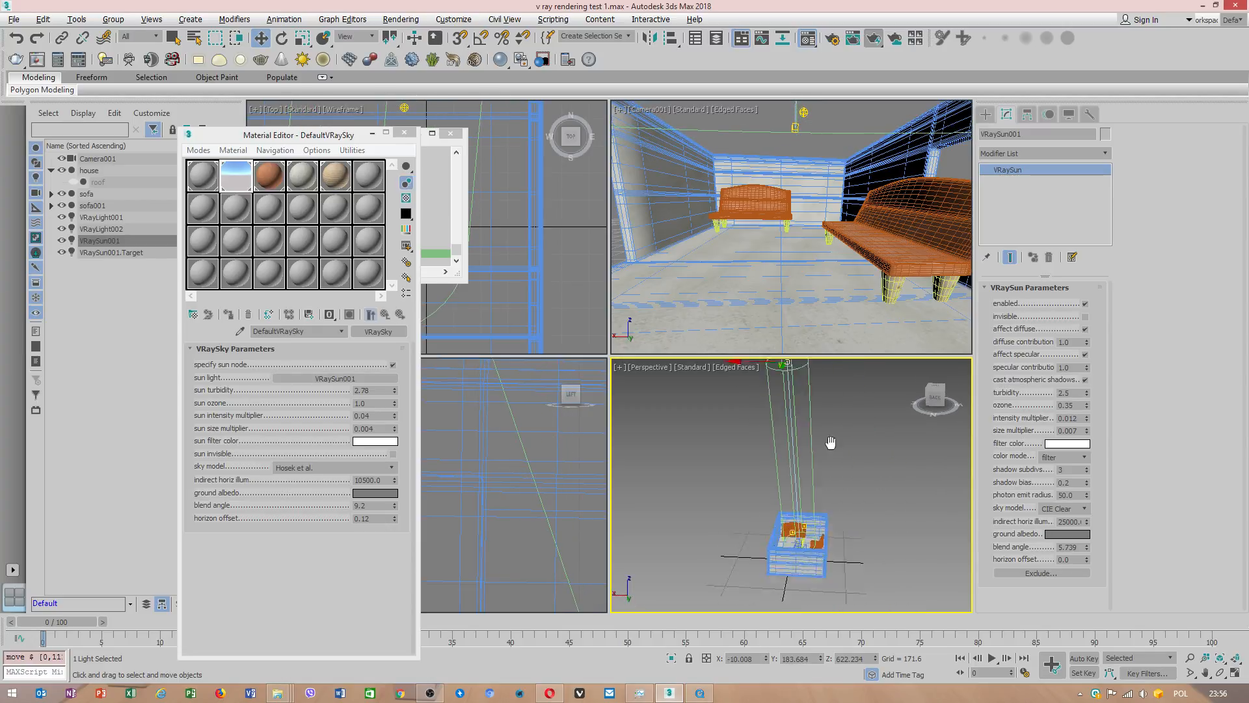
scroll(813, 521, down, 3)
alt+middle_drag(831, 518, 806, 504)
scroll(824, 520, up, 3)
click(805, 500)
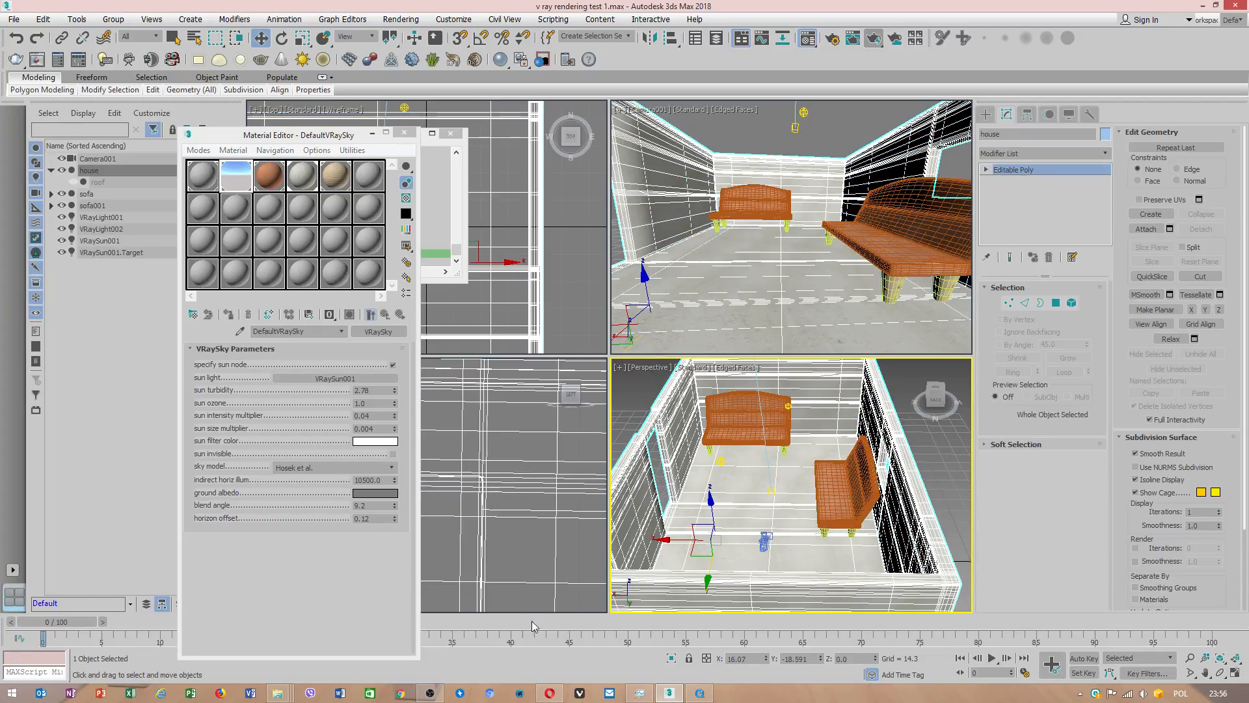
- Switch to File Explorer and open "bucket rendering with global dmc enabled.jpg" from D:\3ds max 2018 projects\v ray render test
mouse_move(285, 698)
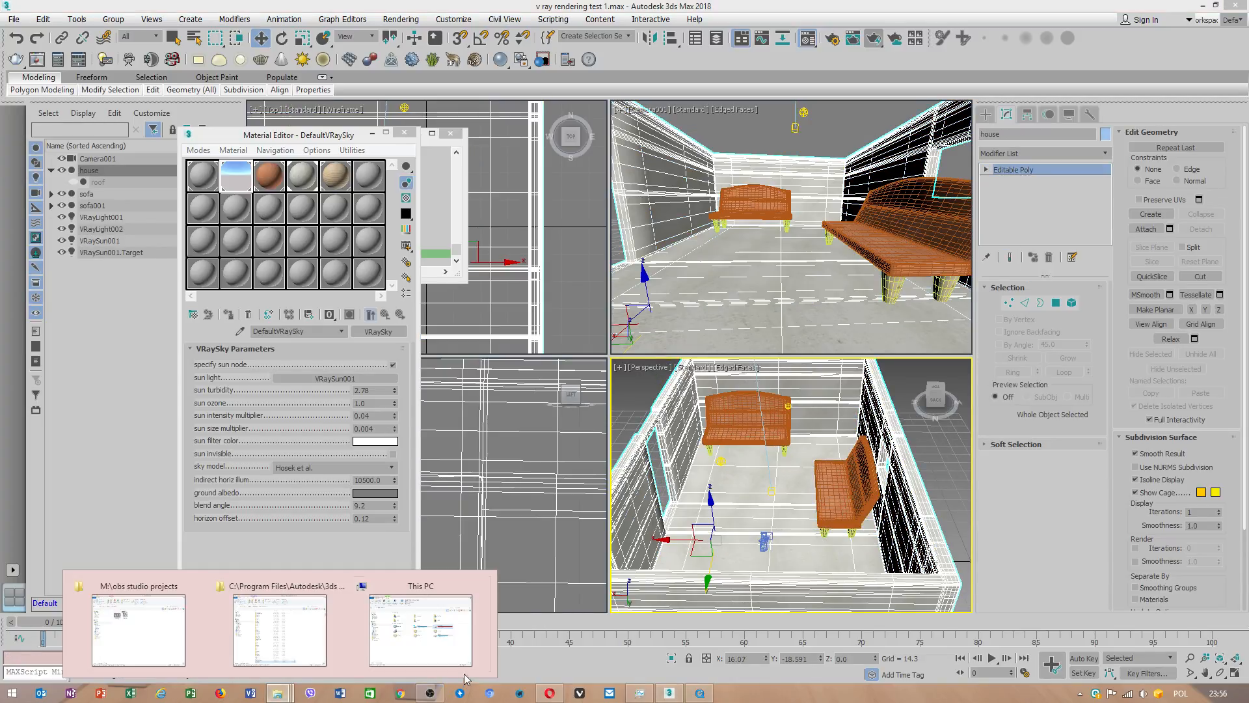
click(421, 630)
double_click(784, 366)
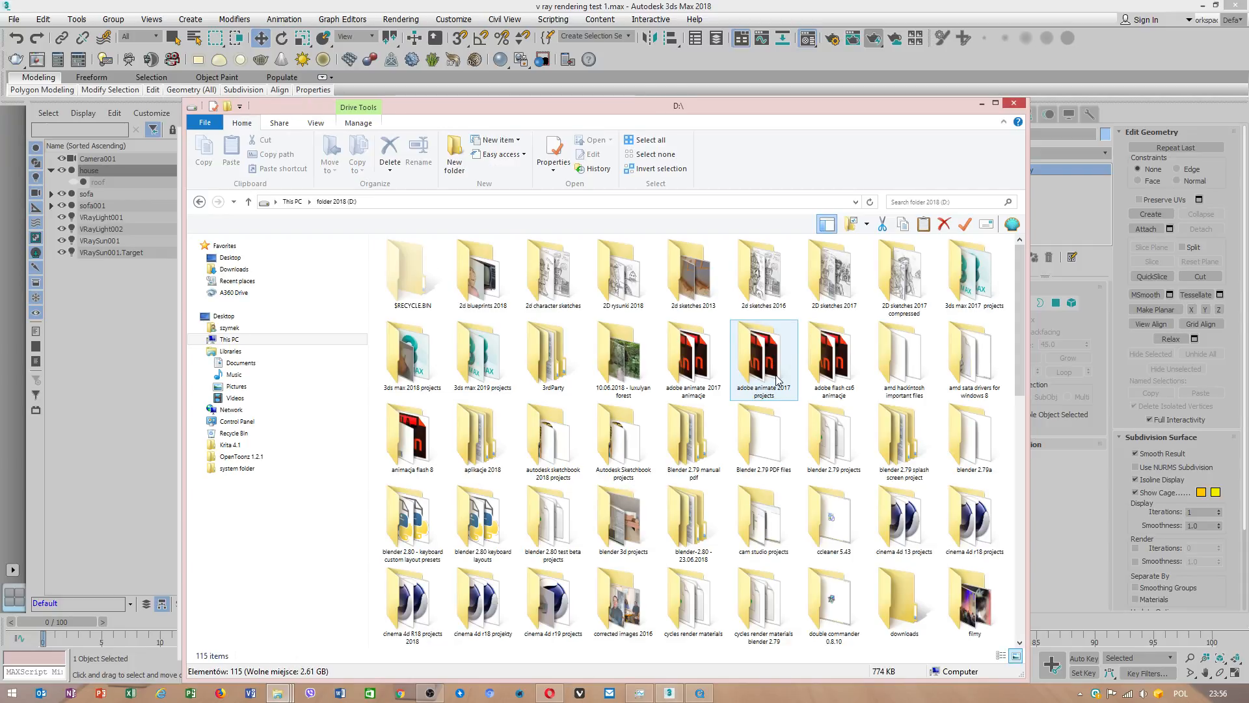
double_click(429, 371)
double_click(422, 280)
click(435, 293)
double_click(435, 293)
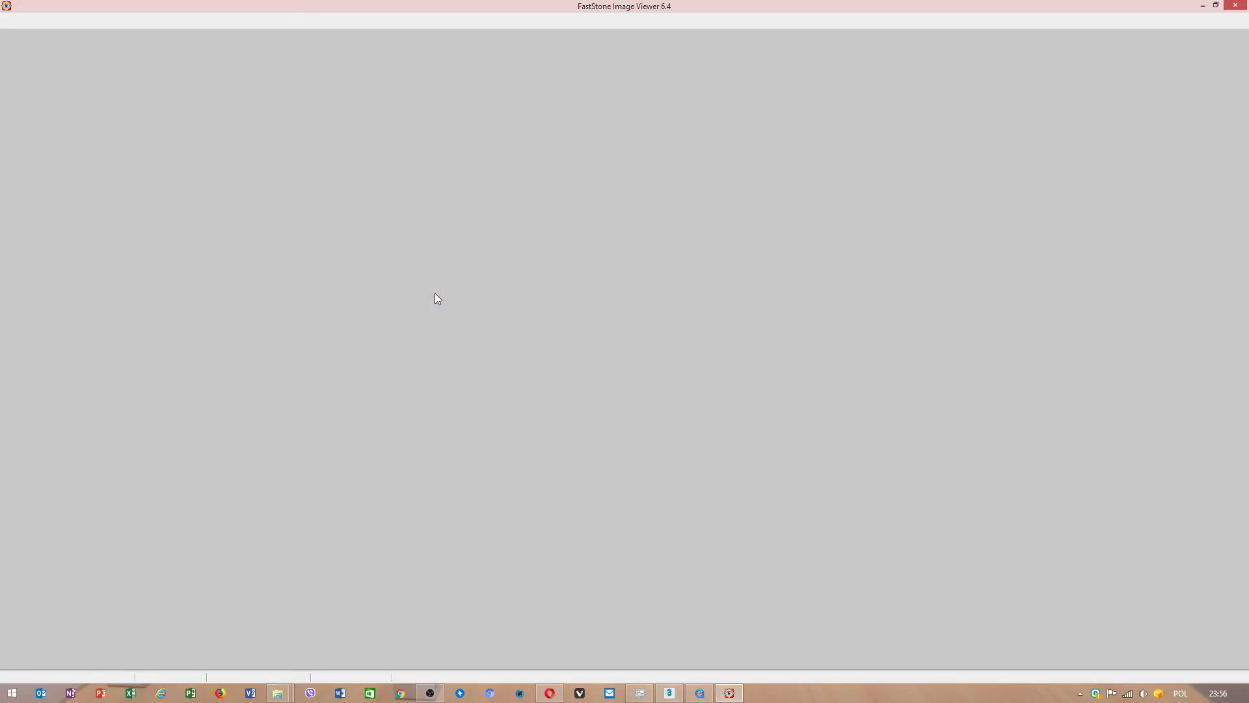
- Browse the saved test renders and compare the global DMC bucket render with the progressive DMC render, examining details up close
click(610, 348)
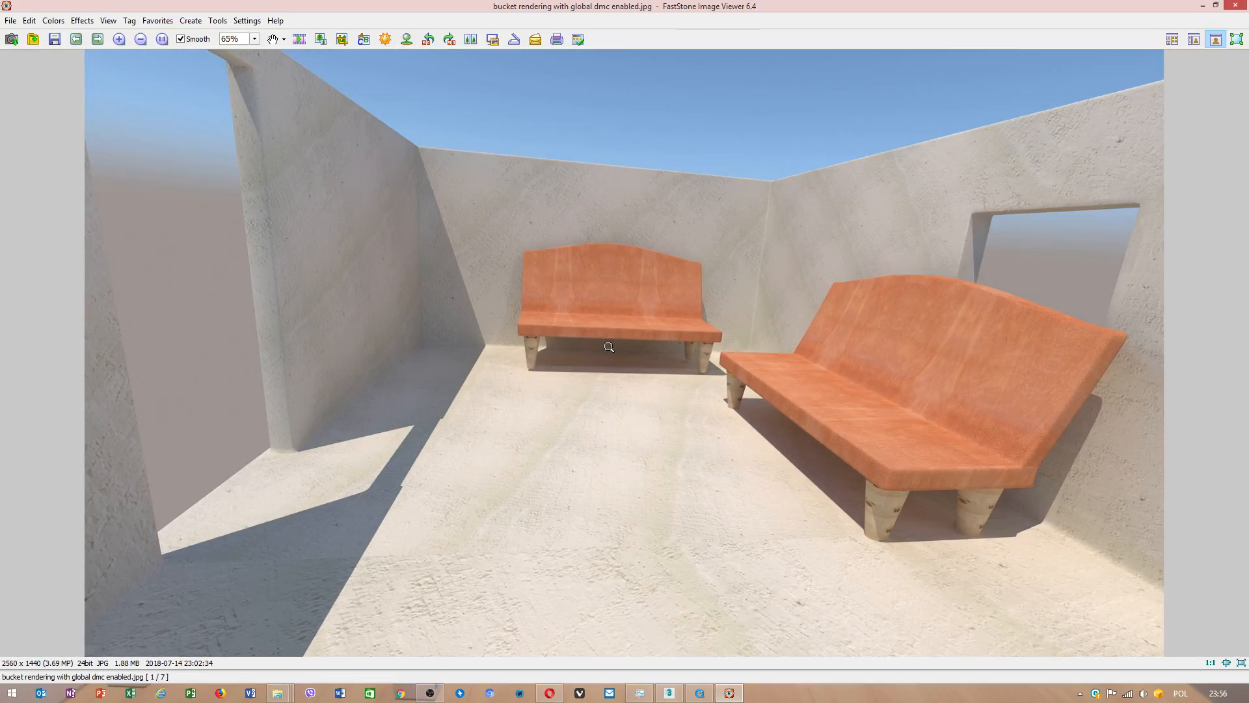
click(980, 503)
click(99, 43)
click(99, 42)
click(99, 43)
click(99, 43)
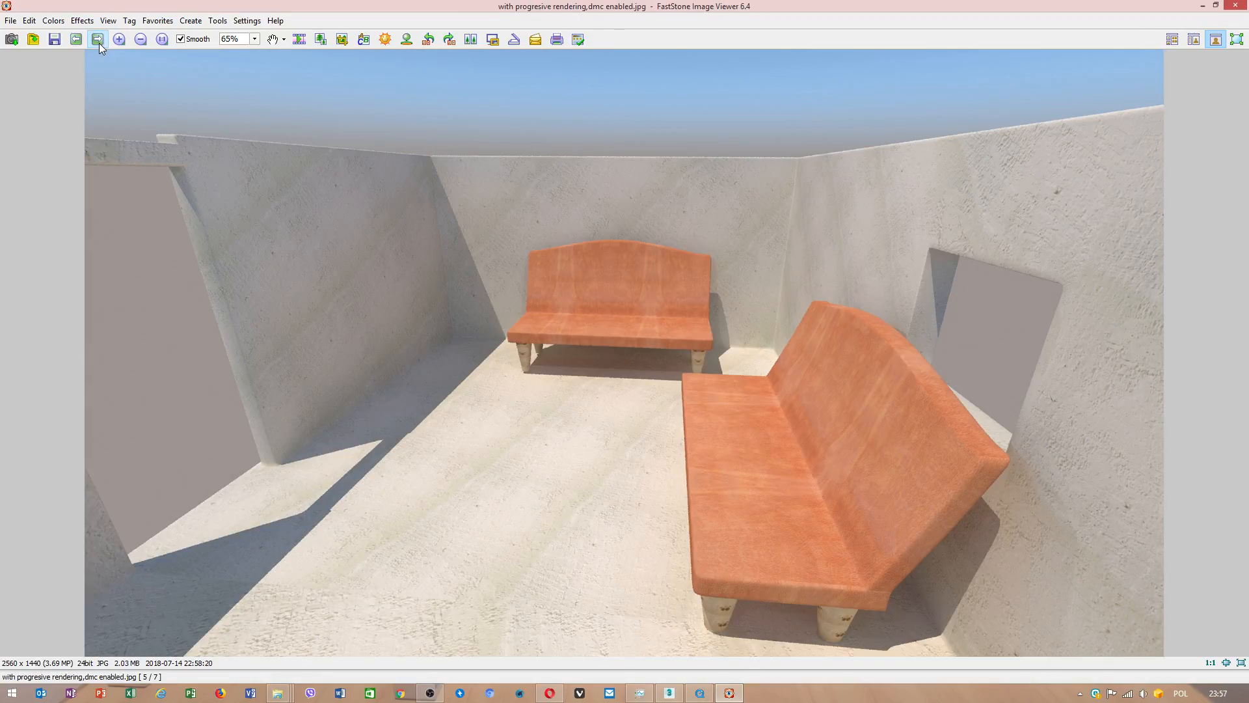
click(75, 39)
click(816, 420)
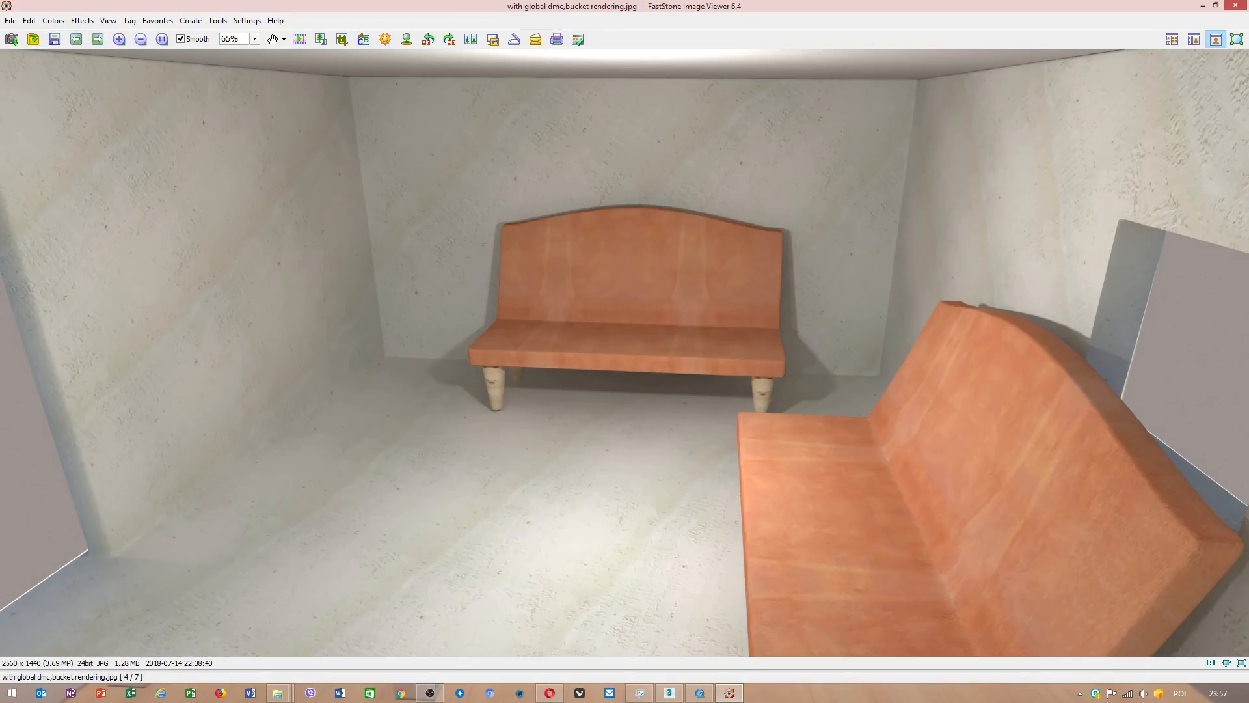
scroll(763, 618, down, 1)
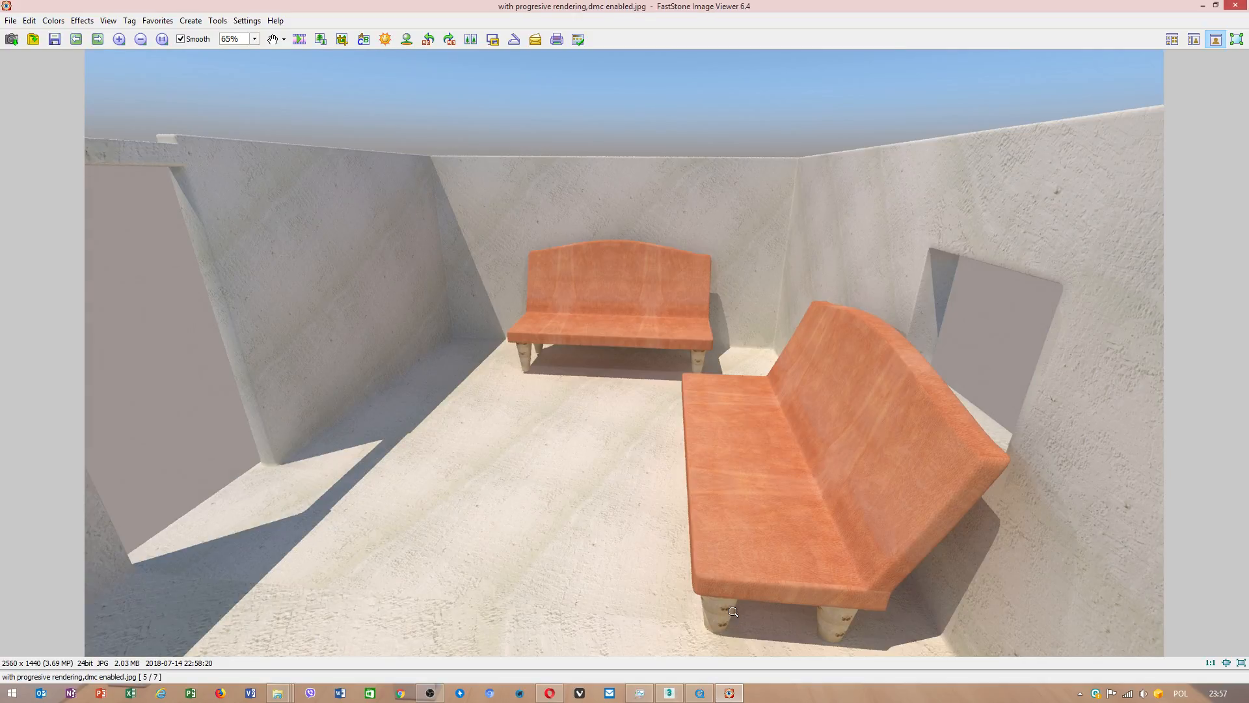
- Compare the global DMC bucket render with "without global dmc,without denoiser.jpg" and examine the latter's floor, walls and benches up close
click(80, 39)
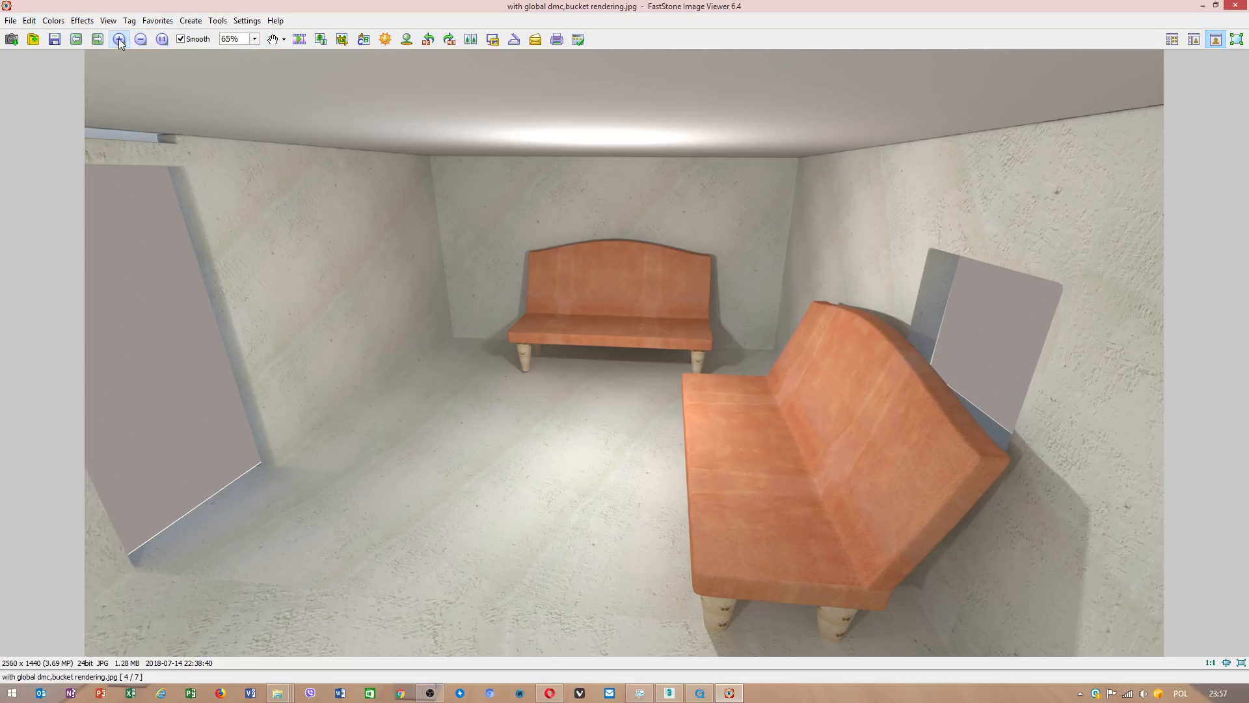
click(101, 40)
click(102, 40)
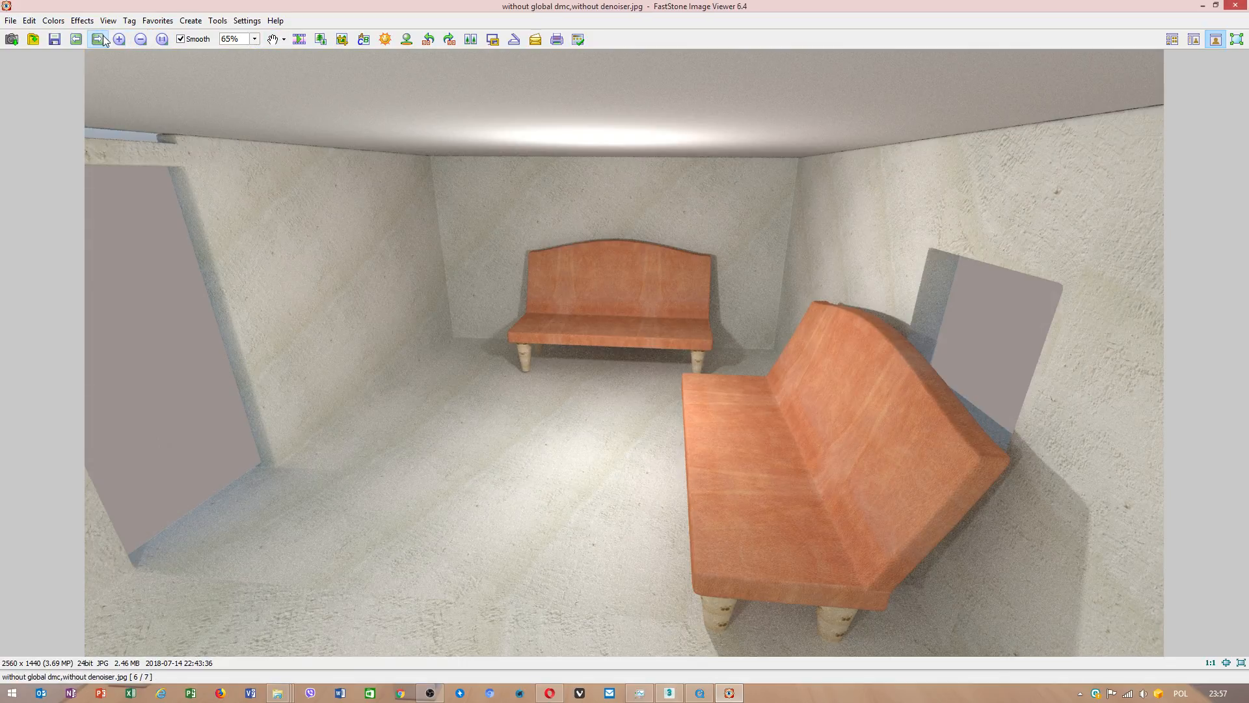
click(195, 464)
click(631, 368)
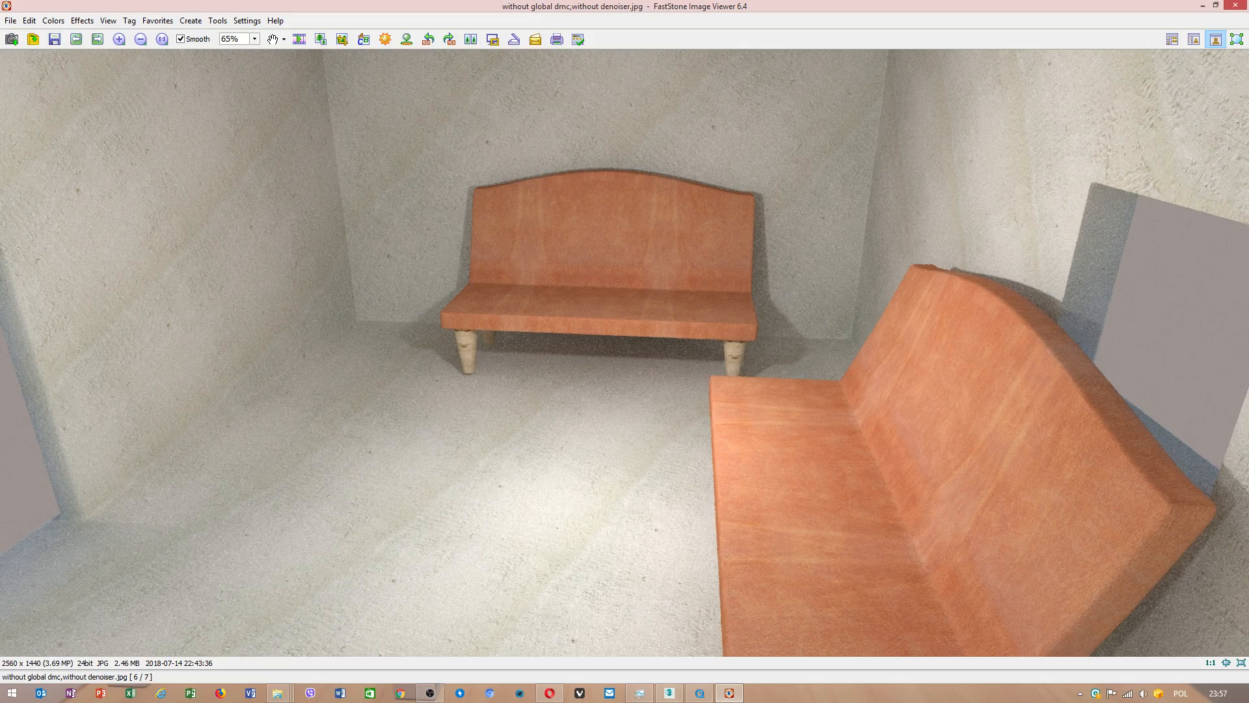
drag(631, 368, 242, 492)
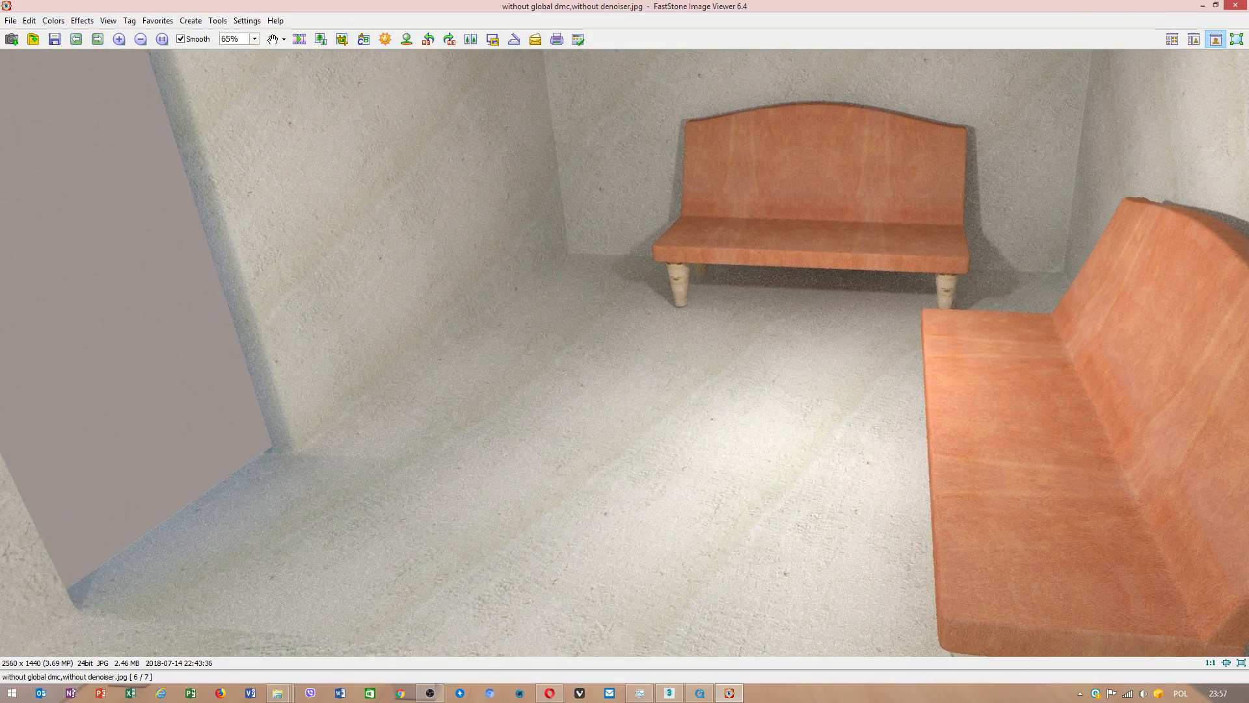
click(117, 455)
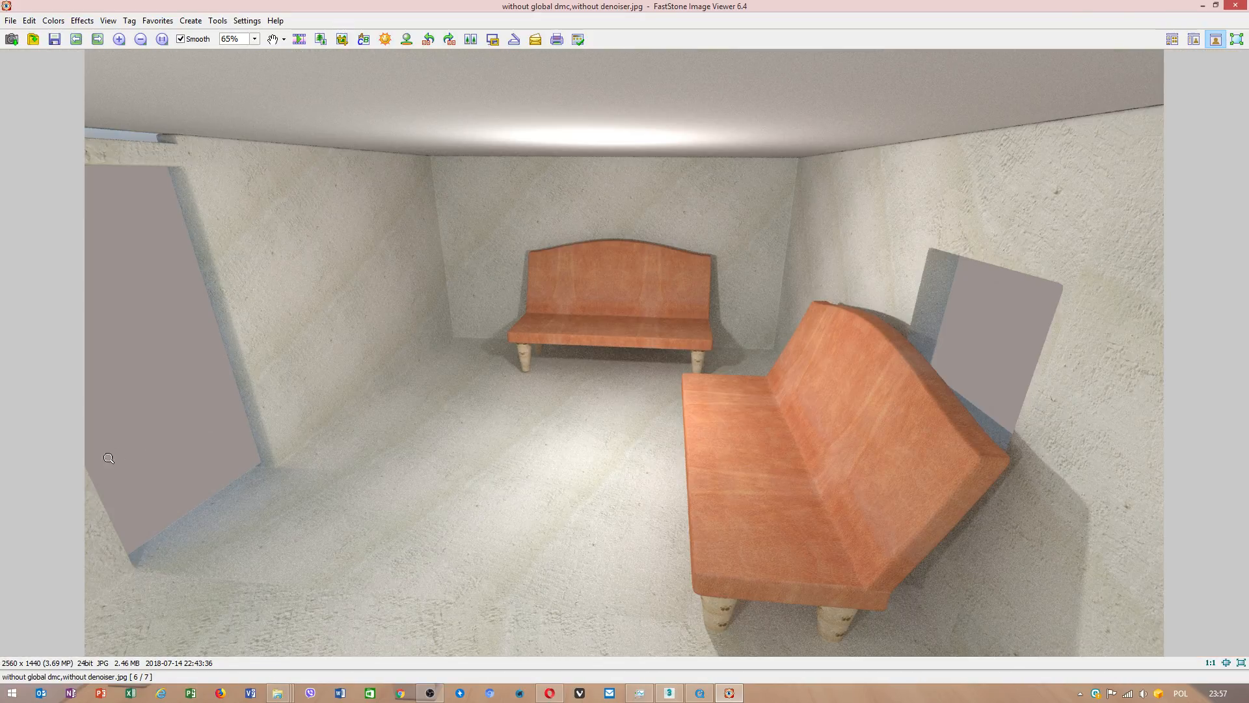
click(670, 361)
- Close the image viewer, view "with progresive rendering,dmc enabled.jpg" again, and return to 3ds Max
click(1235, 6)
double_click(960, 285)
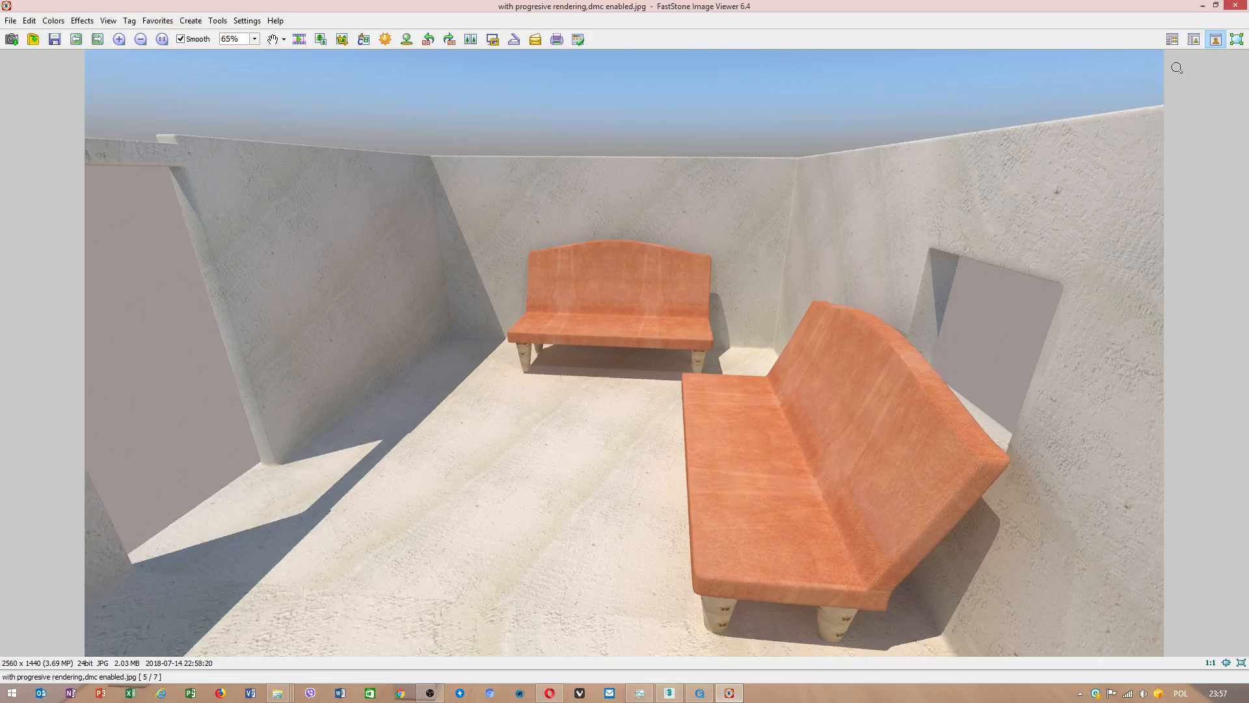
click(1203, 6)
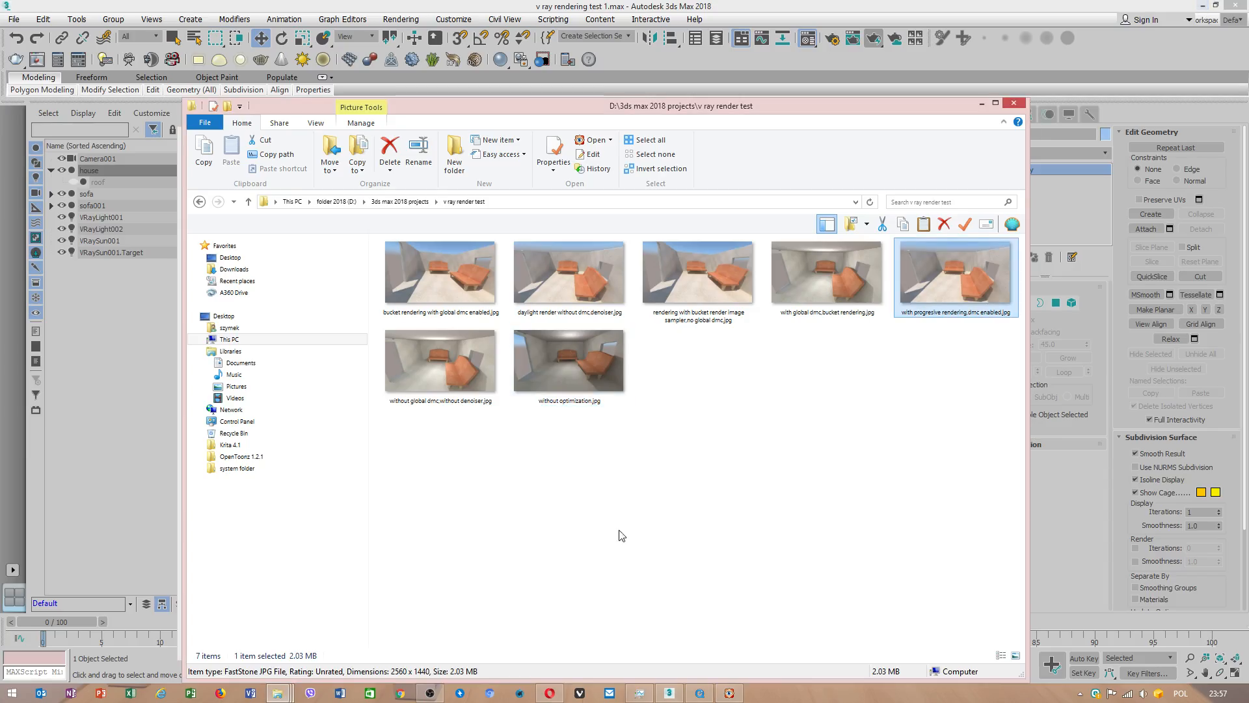
click(982, 103)
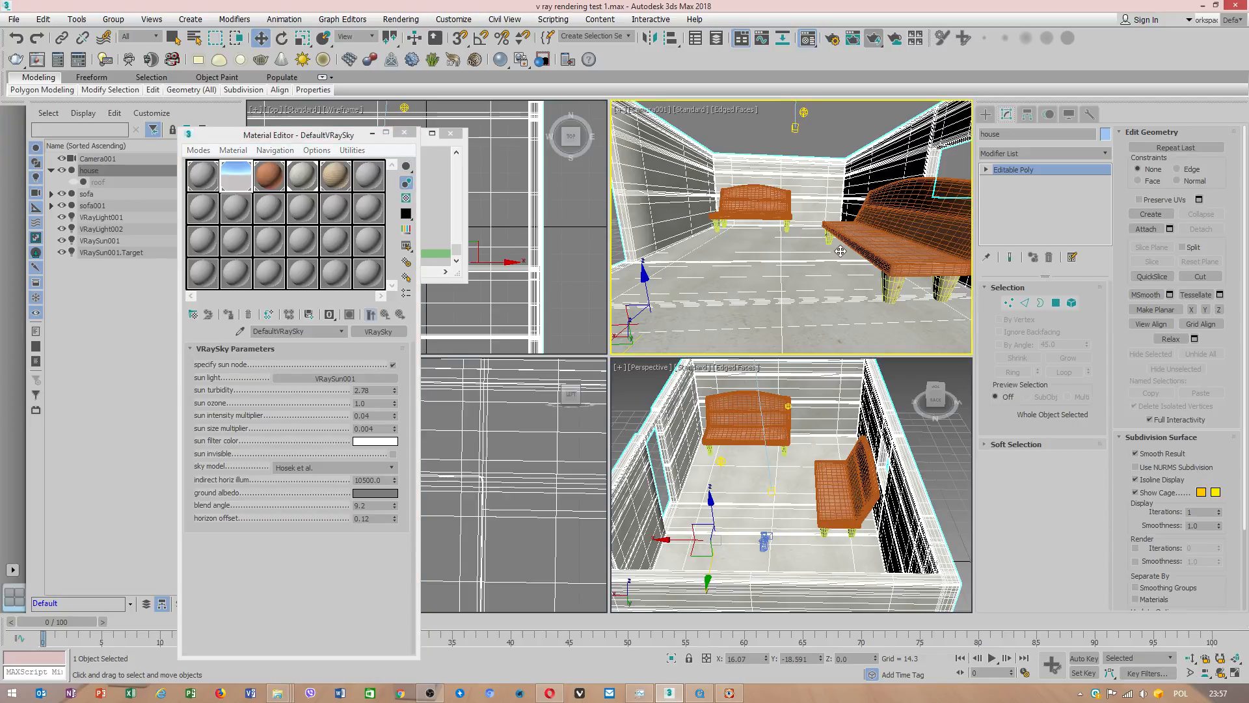
- Maximize the camera viewport and switch to the OBS window
key(alt+w)
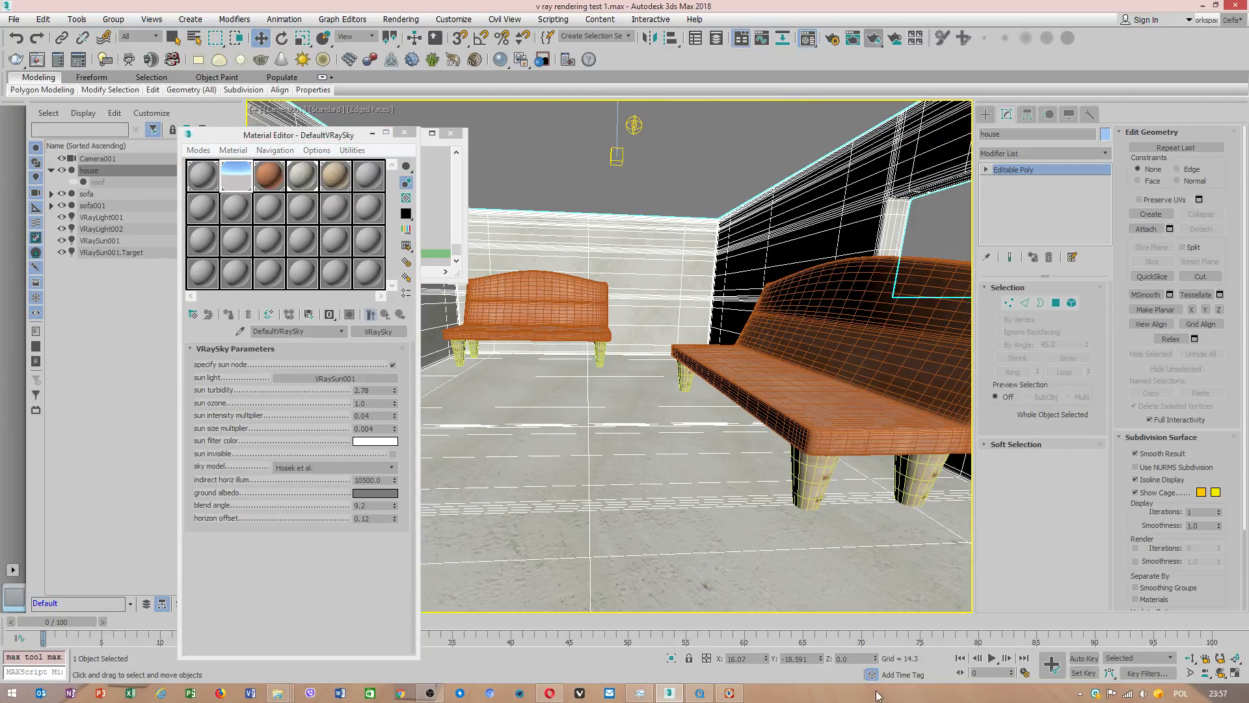
click(429, 692)
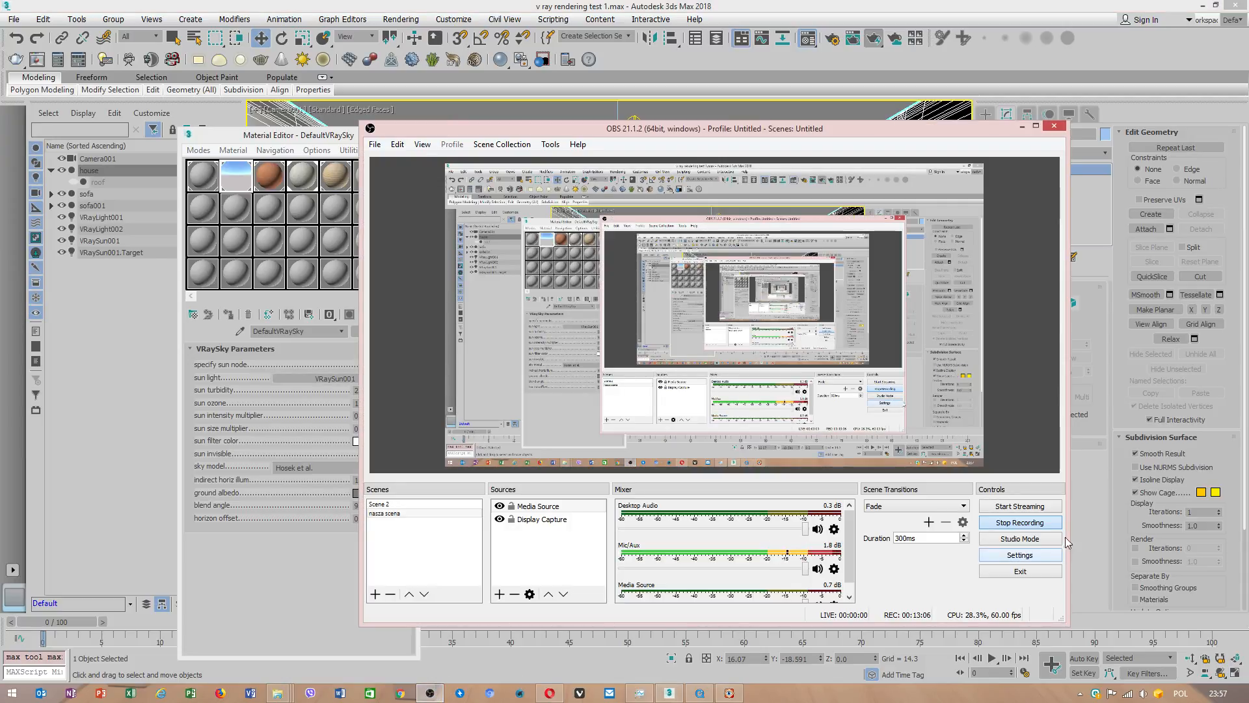